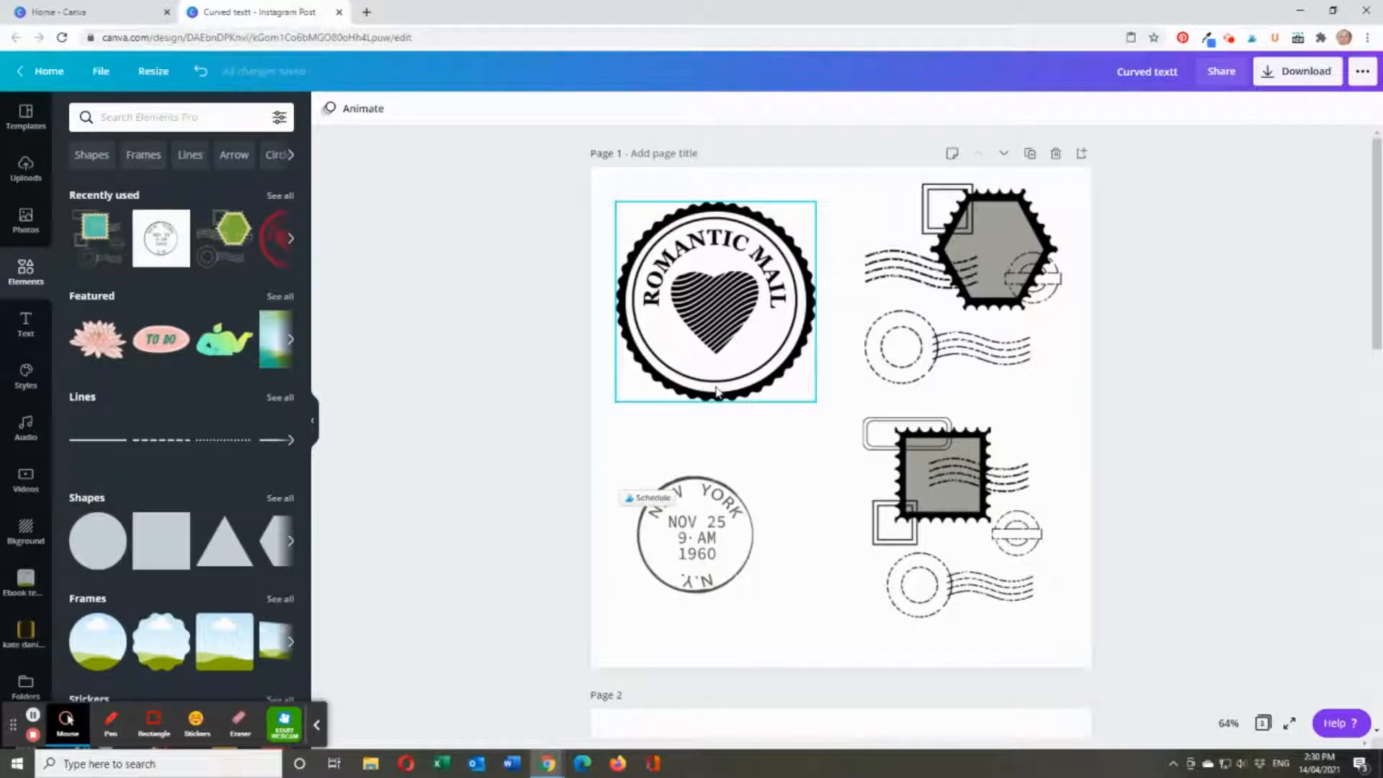
Examine the postmark and stamp graphics on page 1 and the circular text badge on the page 3 workbook cover
{"action": "left_click", "coordinate": [966, 654]}
{"action": "left_click", "coordinate": [918, 574]}
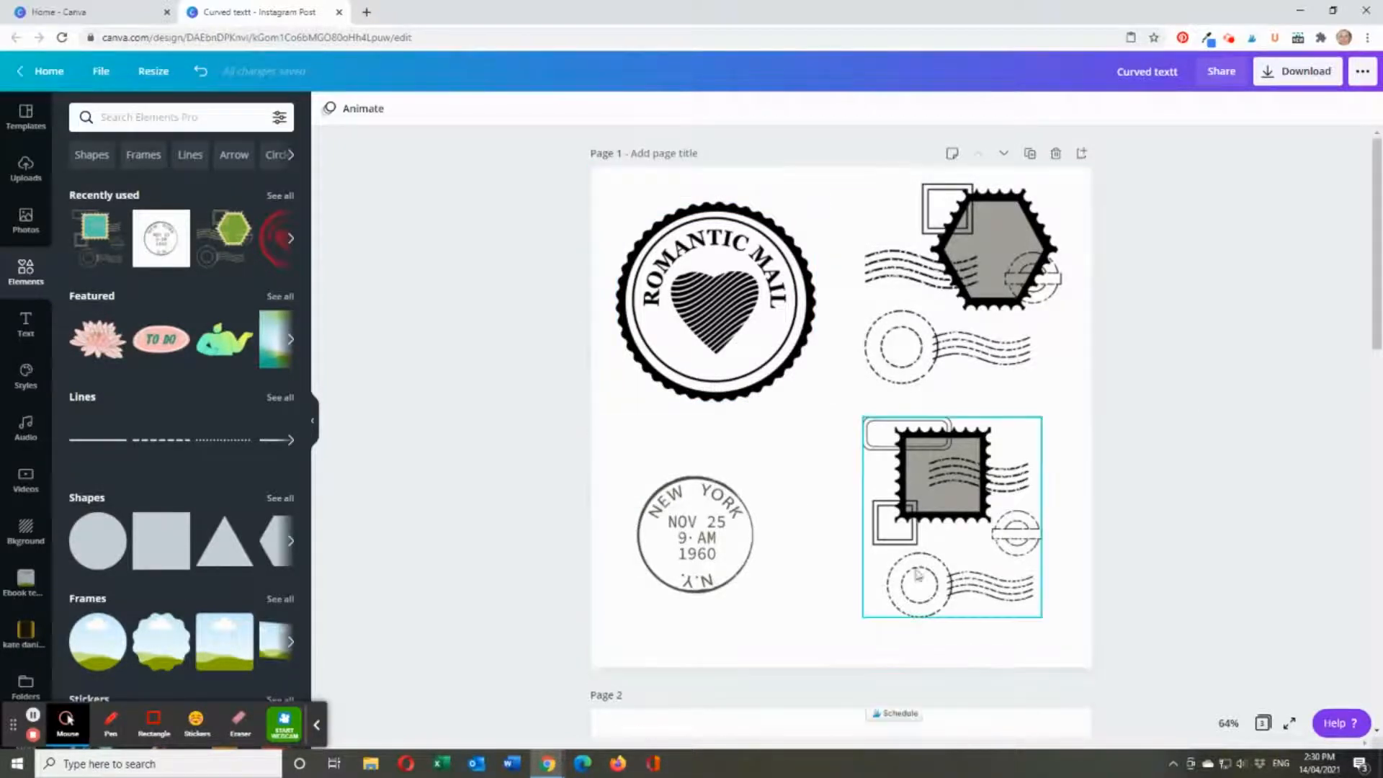
{"action": "left_click", "coordinate": [897, 336]}
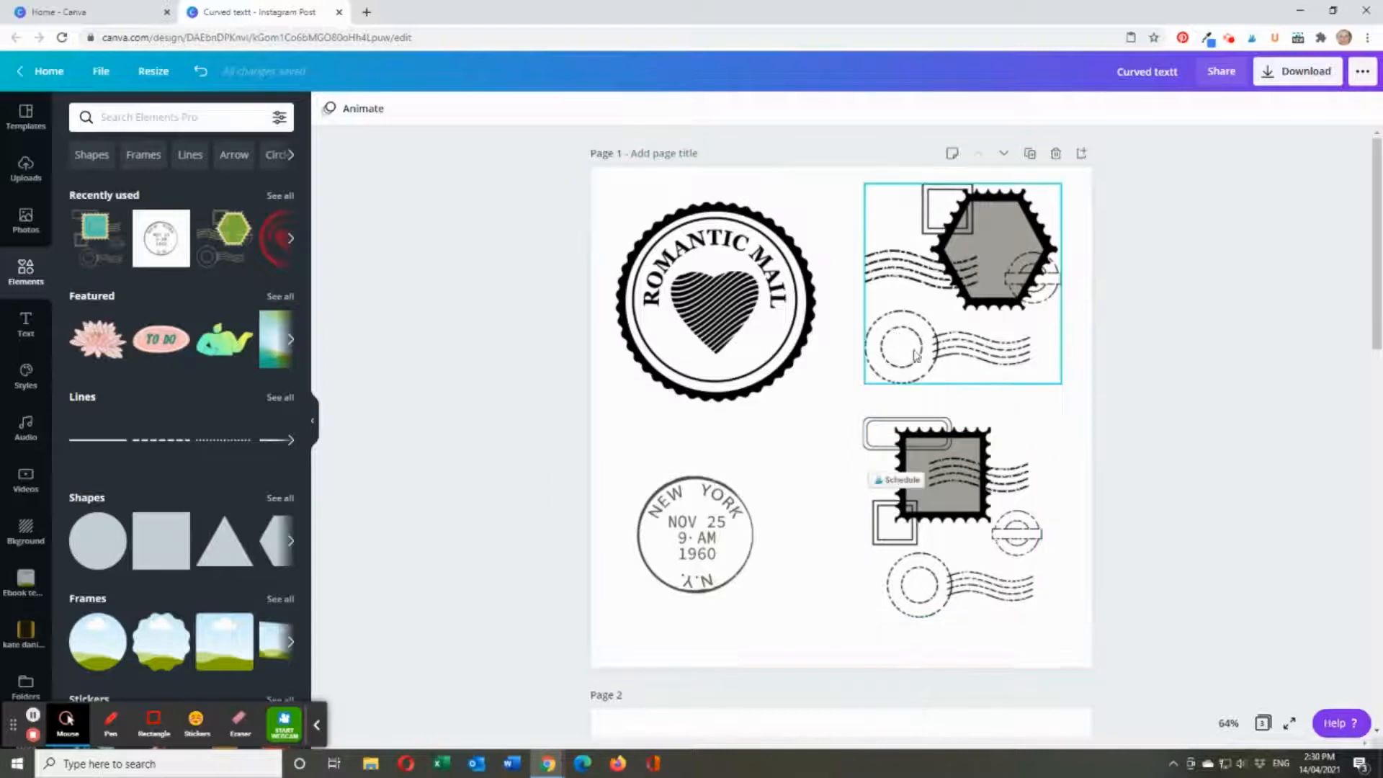
{"action": "left_click", "coordinate": [634, 601]}
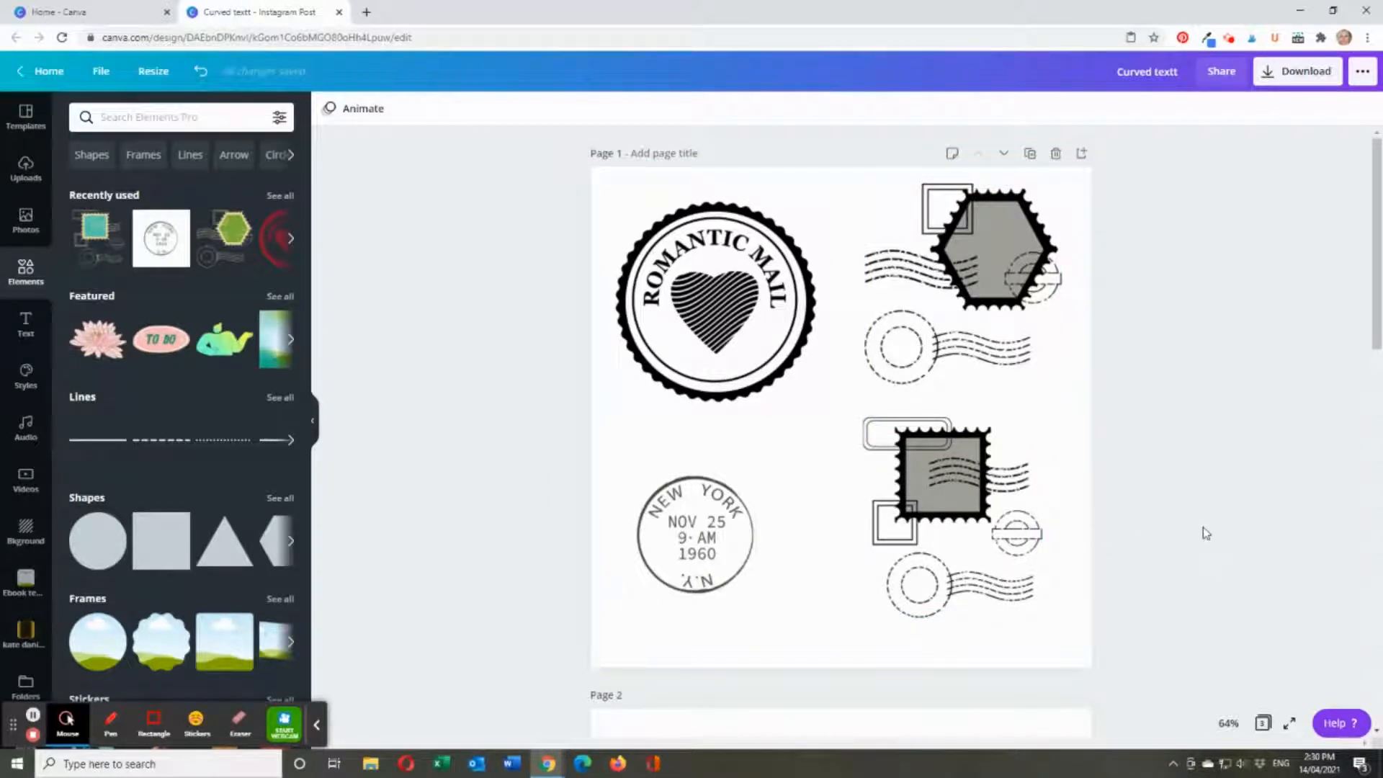
{"action": "scroll", "coordinate": [1203, 531], "scroll_direction": "down", "scroll_amount": 10}
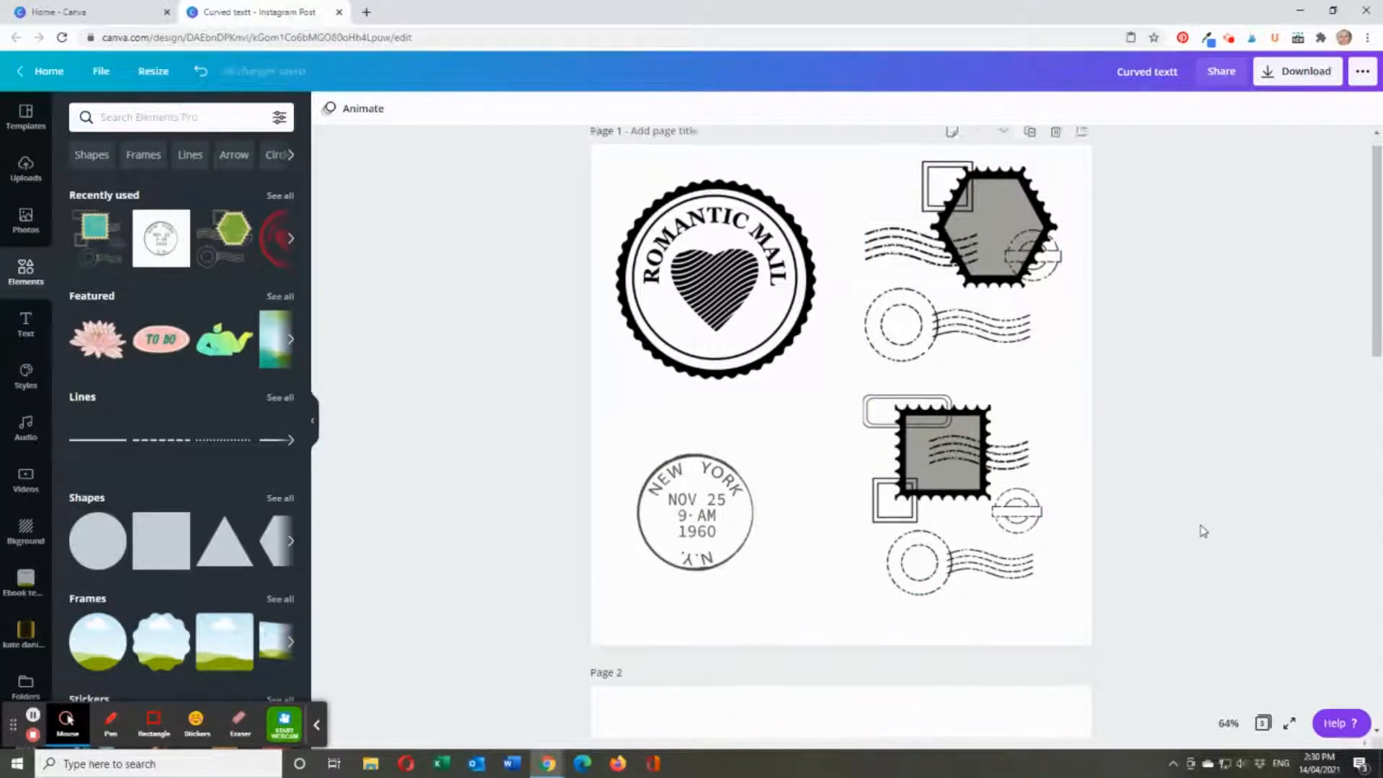
{"action": "scroll", "coordinate": [1203, 536], "scroll_direction": "down", "scroll_amount": 3}
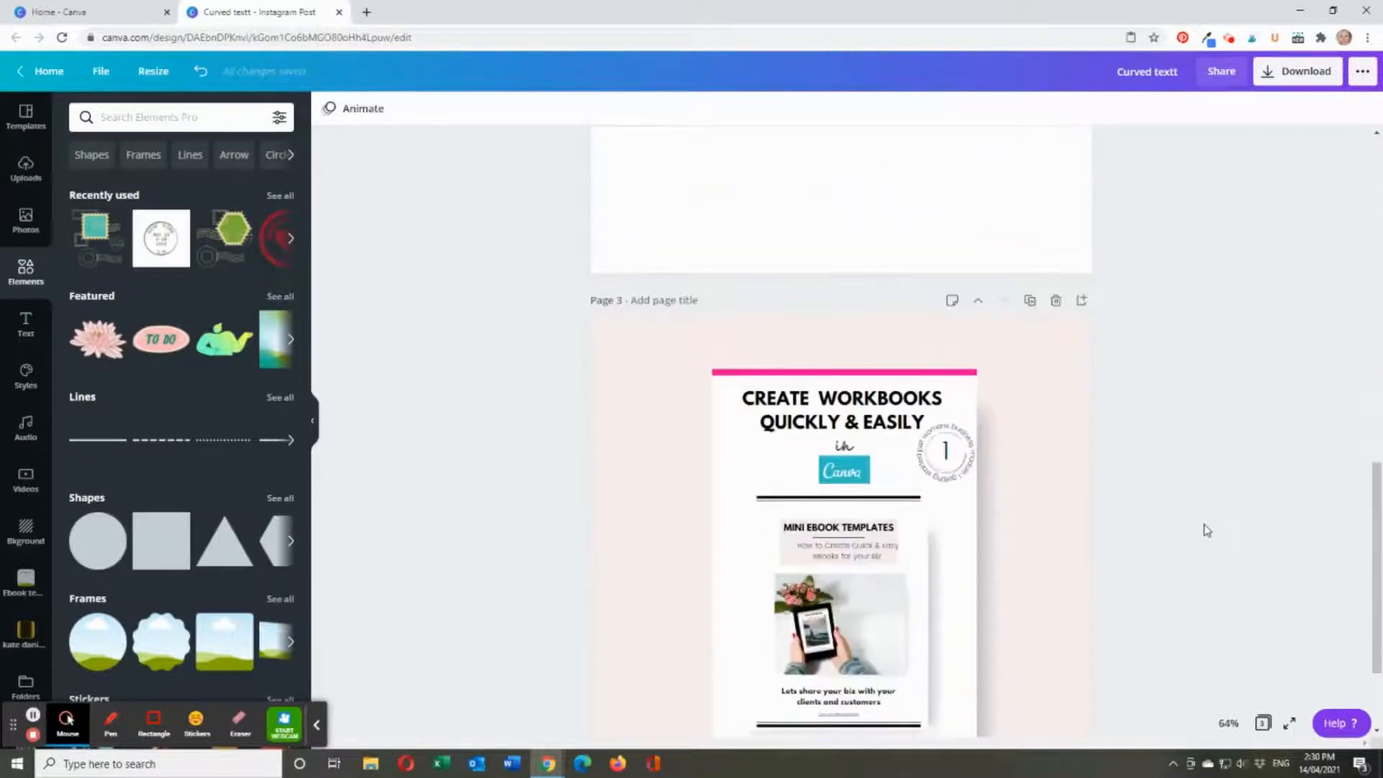
{"action": "left_click", "coordinate": [937, 459]}
{"action": "scroll", "coordinate": [1231, 487], "scroll_direction": "up", "scroll_amount": 5}
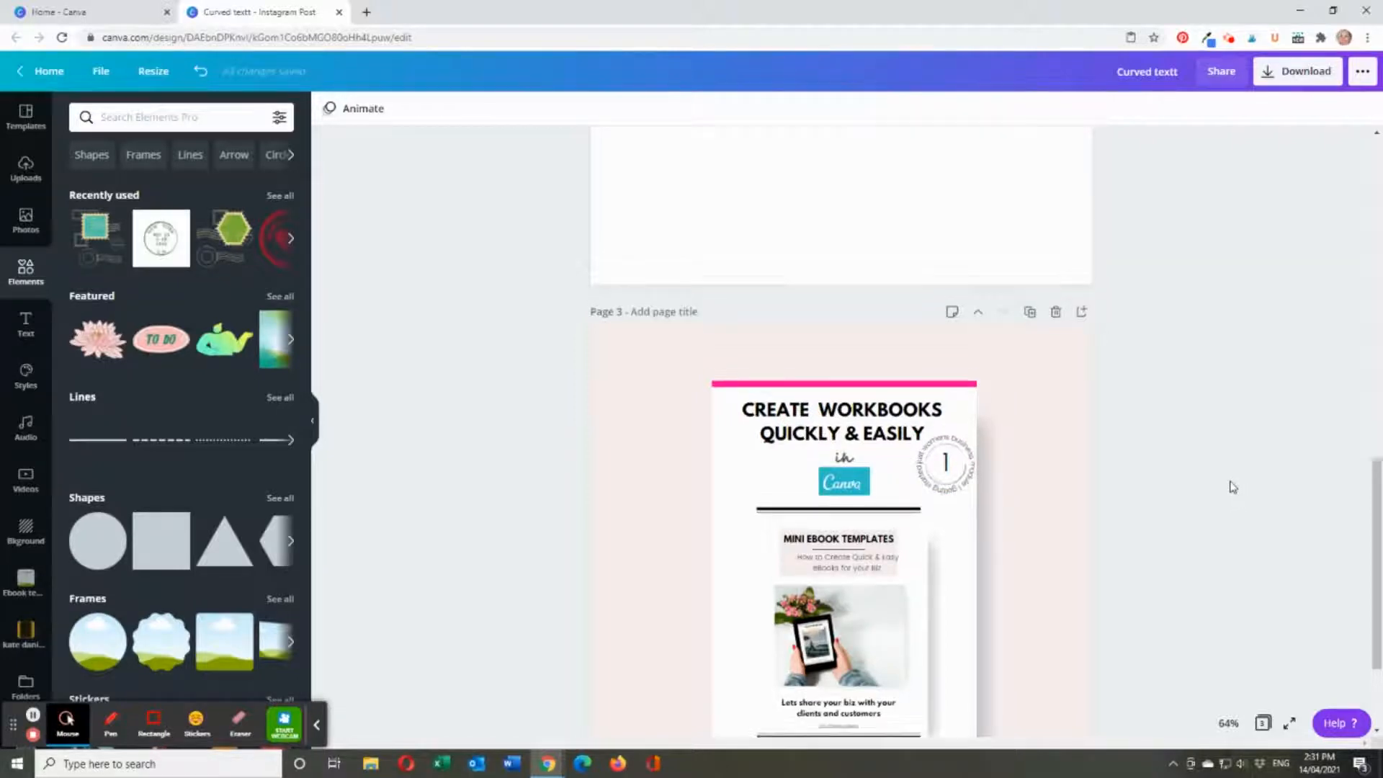
Add a text box to the blank page 2 and set its font to League Spartan
{"action": "left_click", "coordinate": [951, 505]}
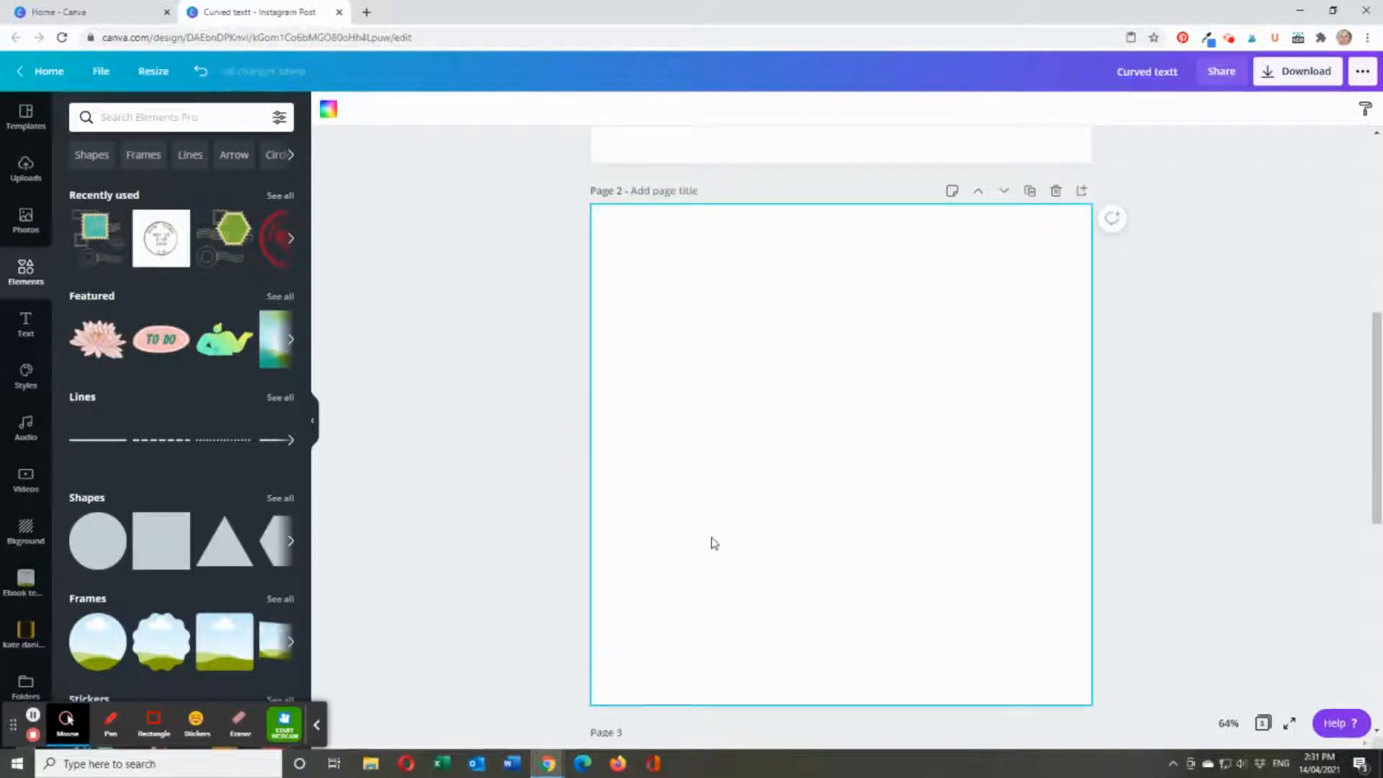
{"action": "key", "text": "t"}
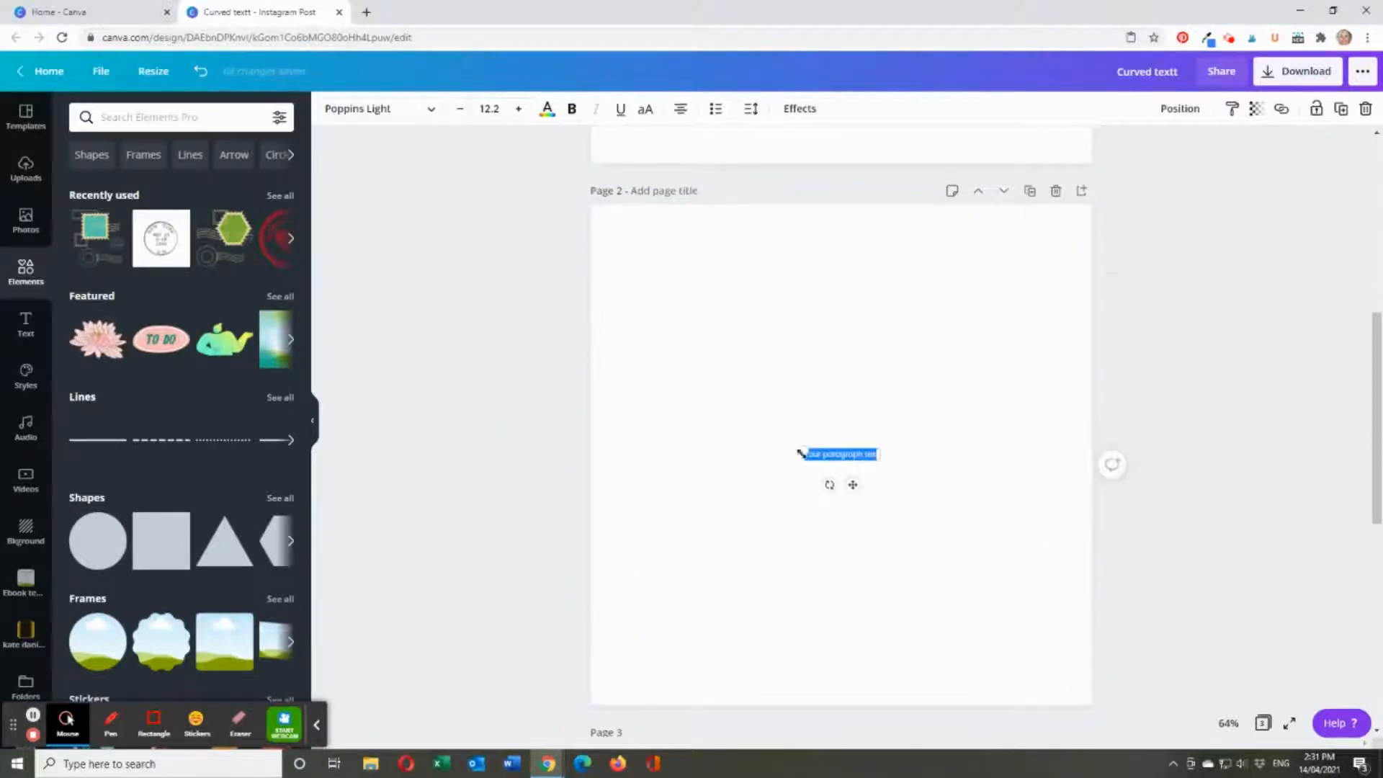
{"action": "left_click", "coordinate": [431, 109]}
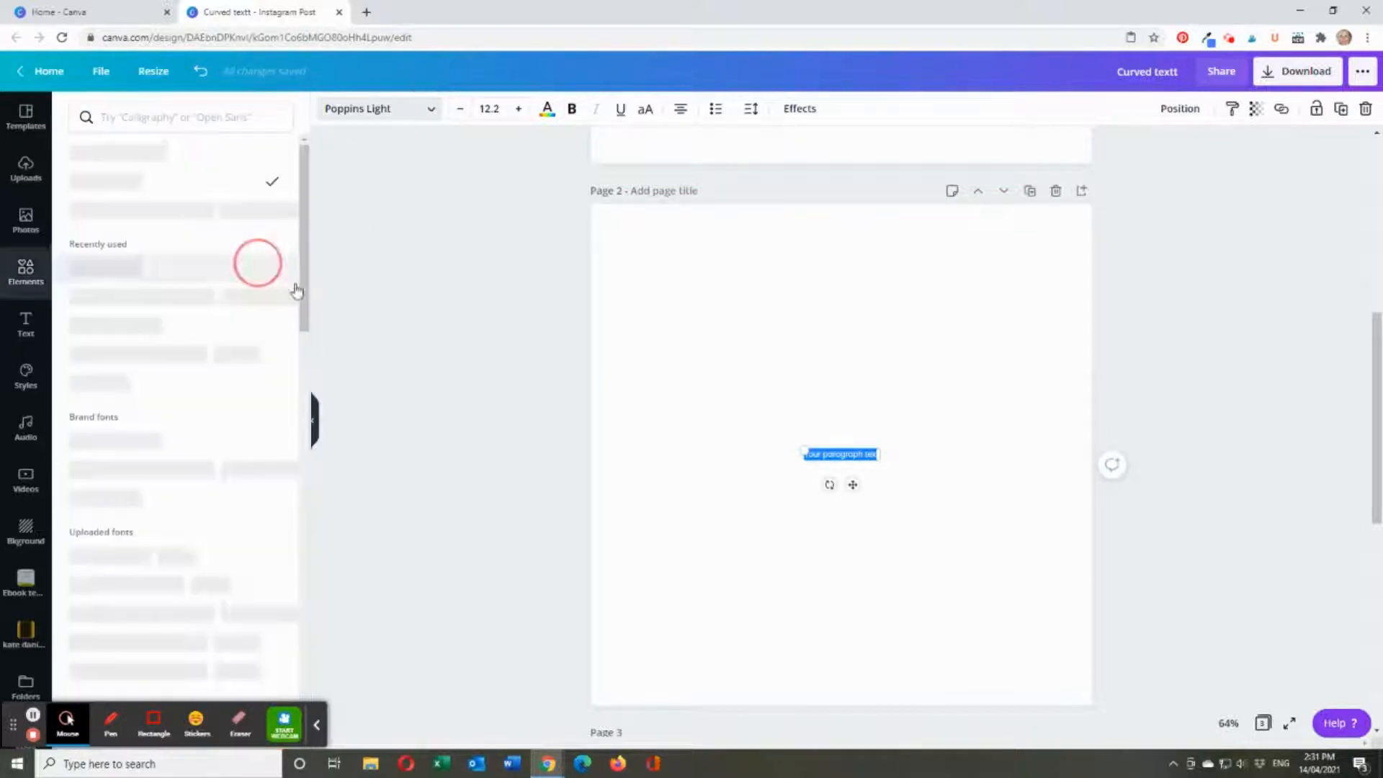
{"action": "left_click", "coordinate": [130, 324]}
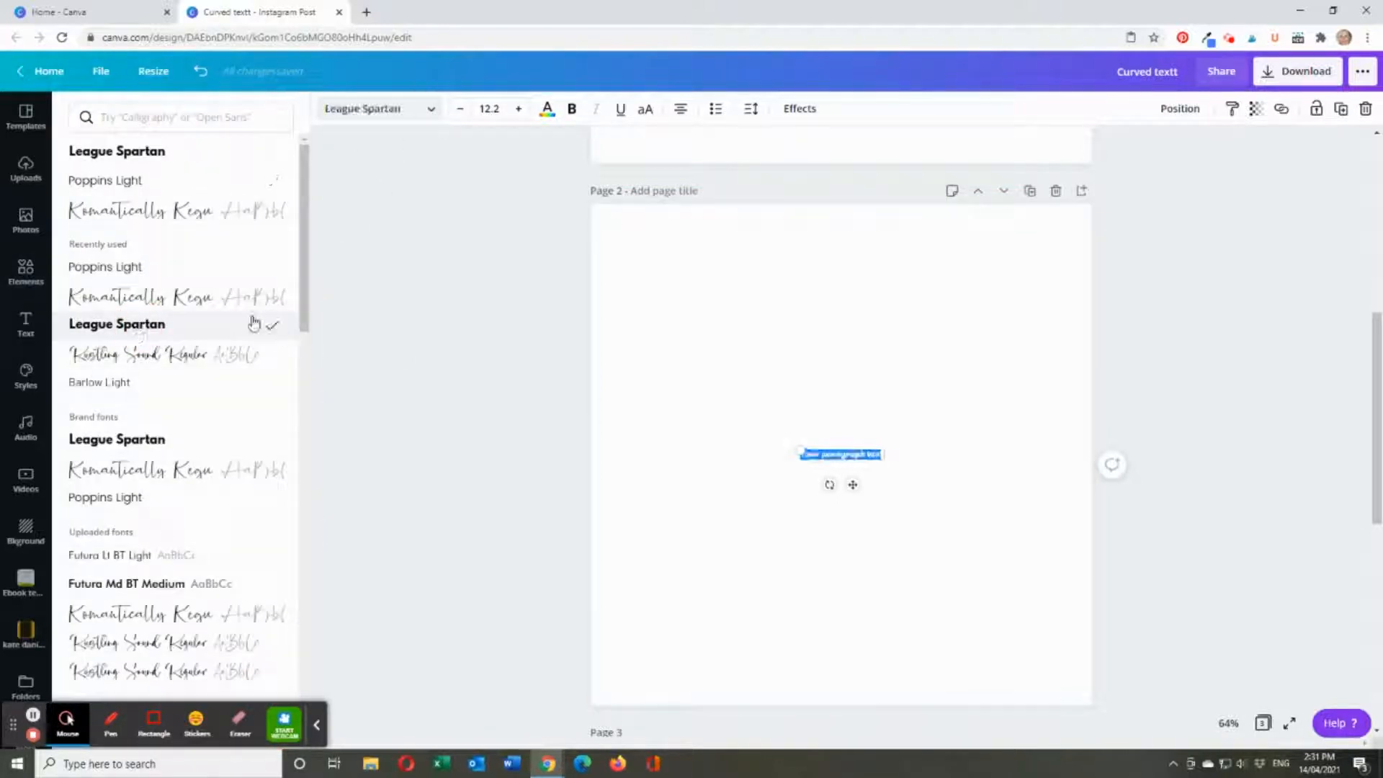
Set the placeholder text's size to 24 and scale the text box up to about size 32
{"action": "left_click", "coordinate": [504, 109]}
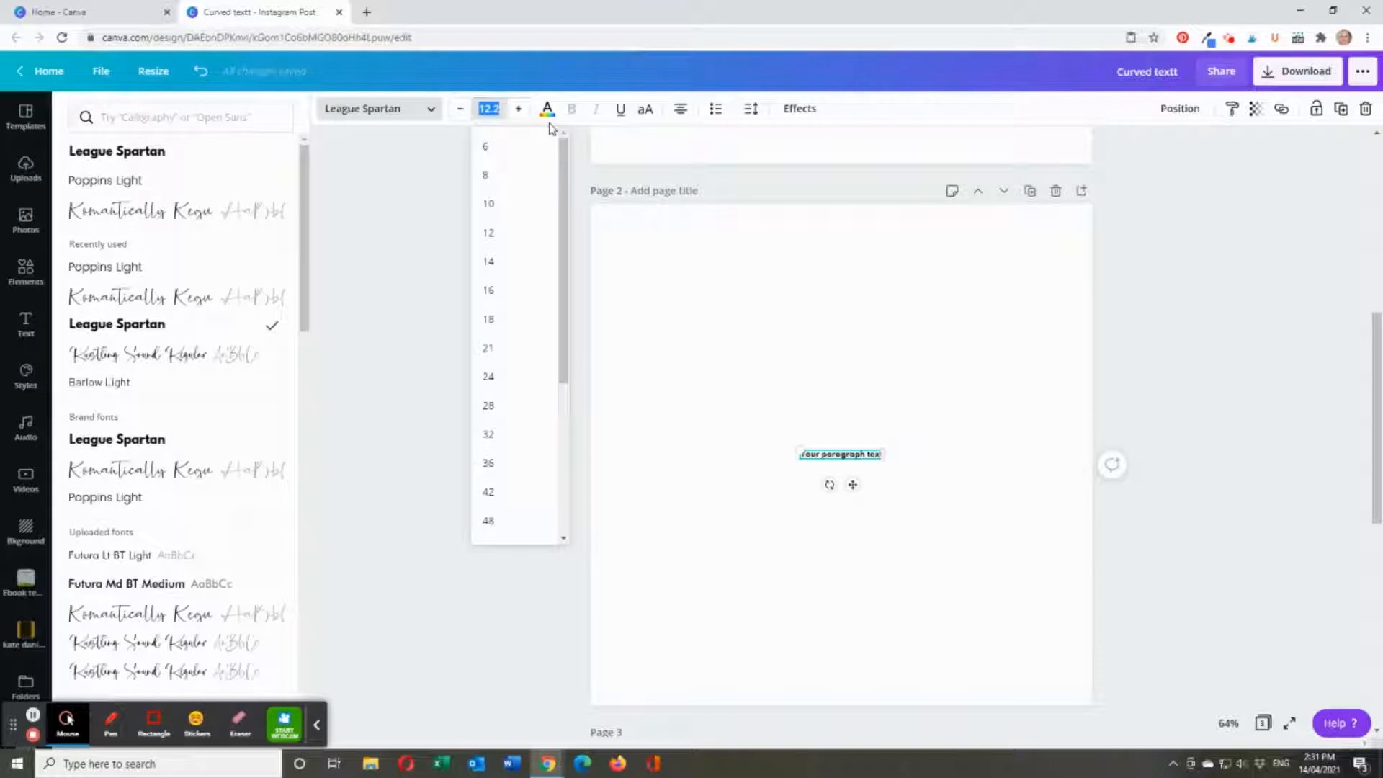
{"action": "key", "text": "Return"}
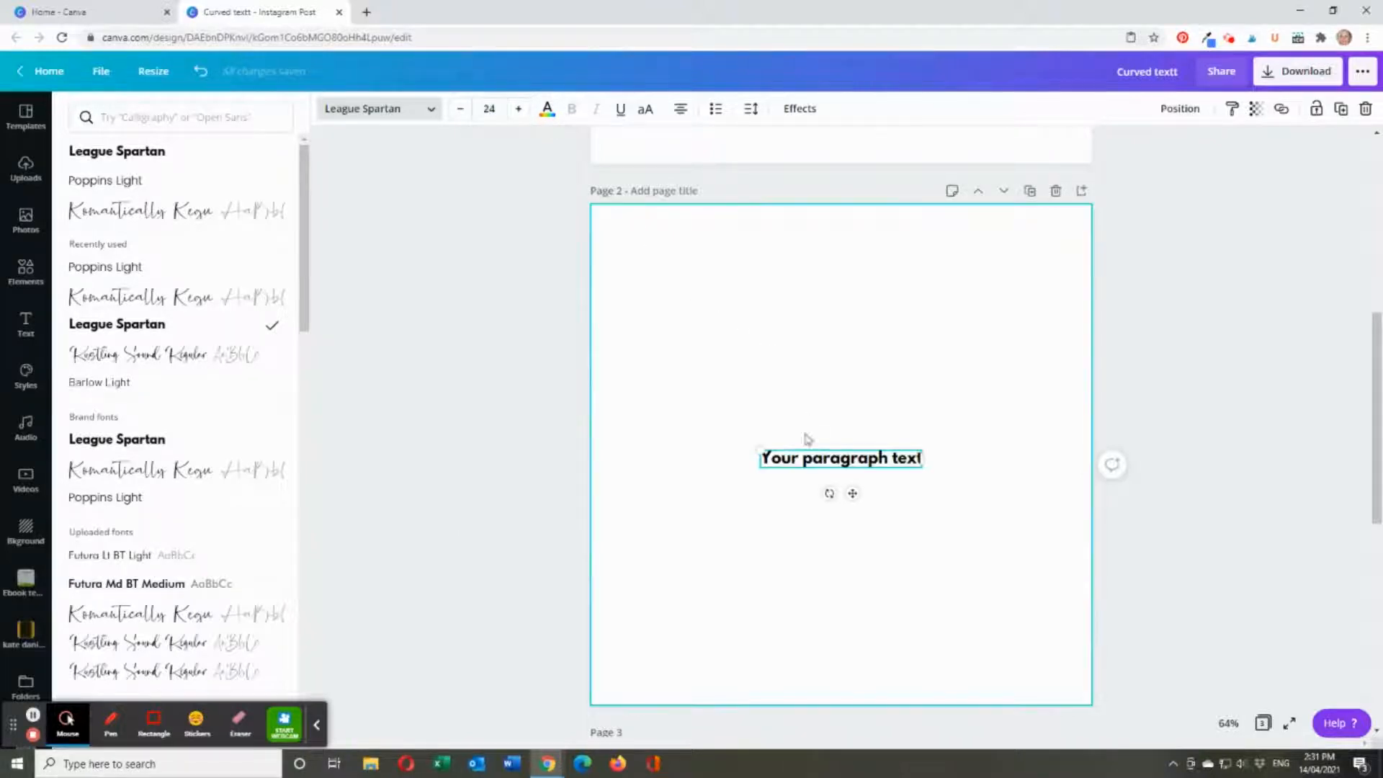
{"action": "left_click_drag", "start_coordinate": [757, 448], "coordinate": [717, 434]}
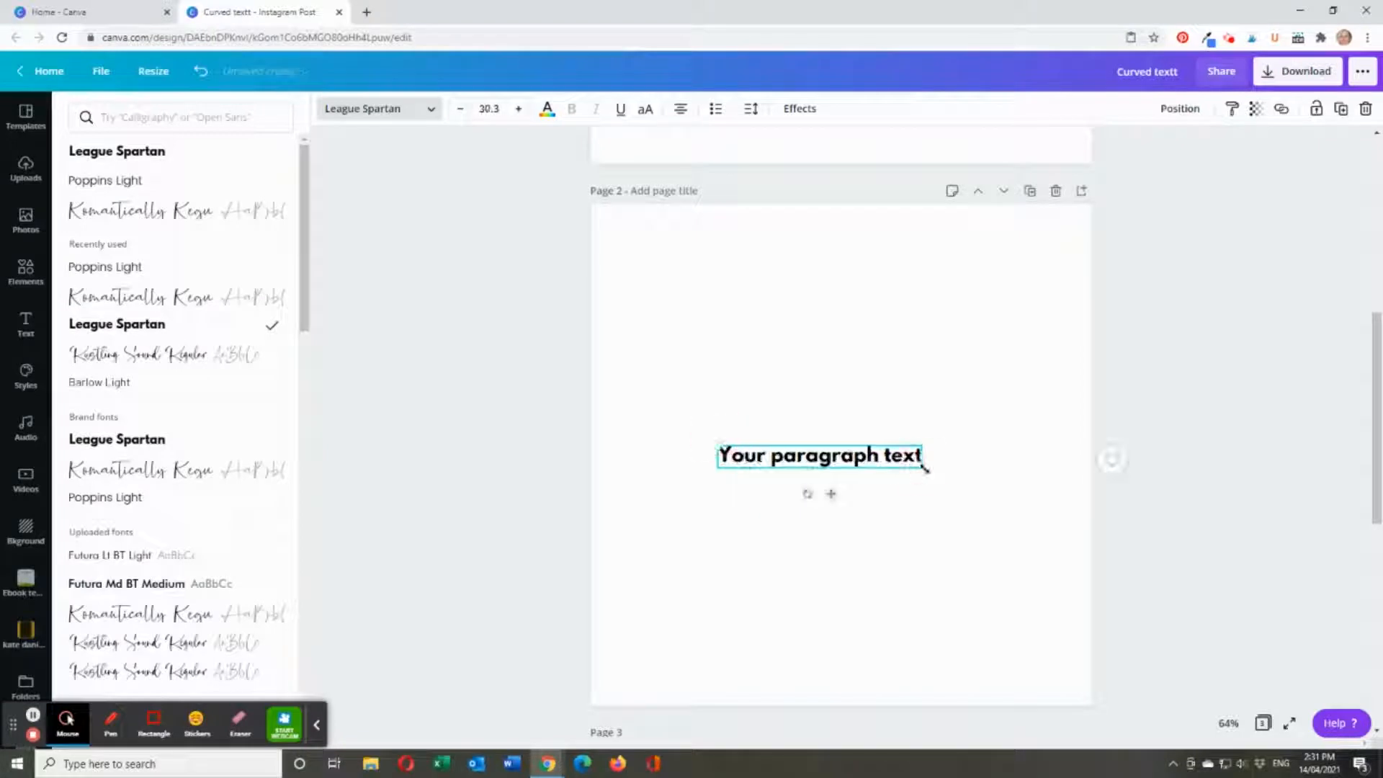
{"action": "left_click_drag", "start_coordinate": [922, 469], "coordinate": [976, 479]}
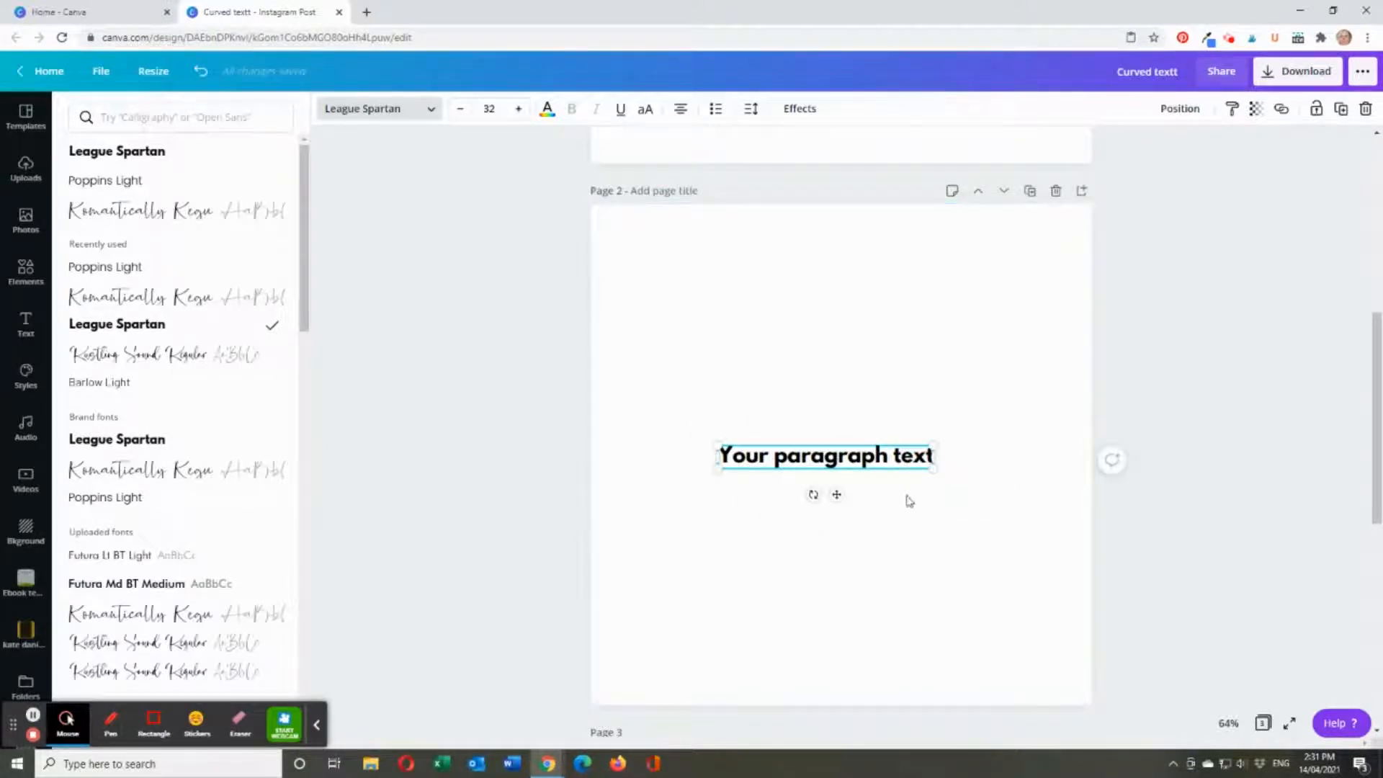
Replace the placeholder text with "just womens business module 1 templates" and centre the text box horizontally on page 2
{"action": "left_click", "coordinate": [923, 459]}
{"action": "double_click", "coordinate": [924, 458]}
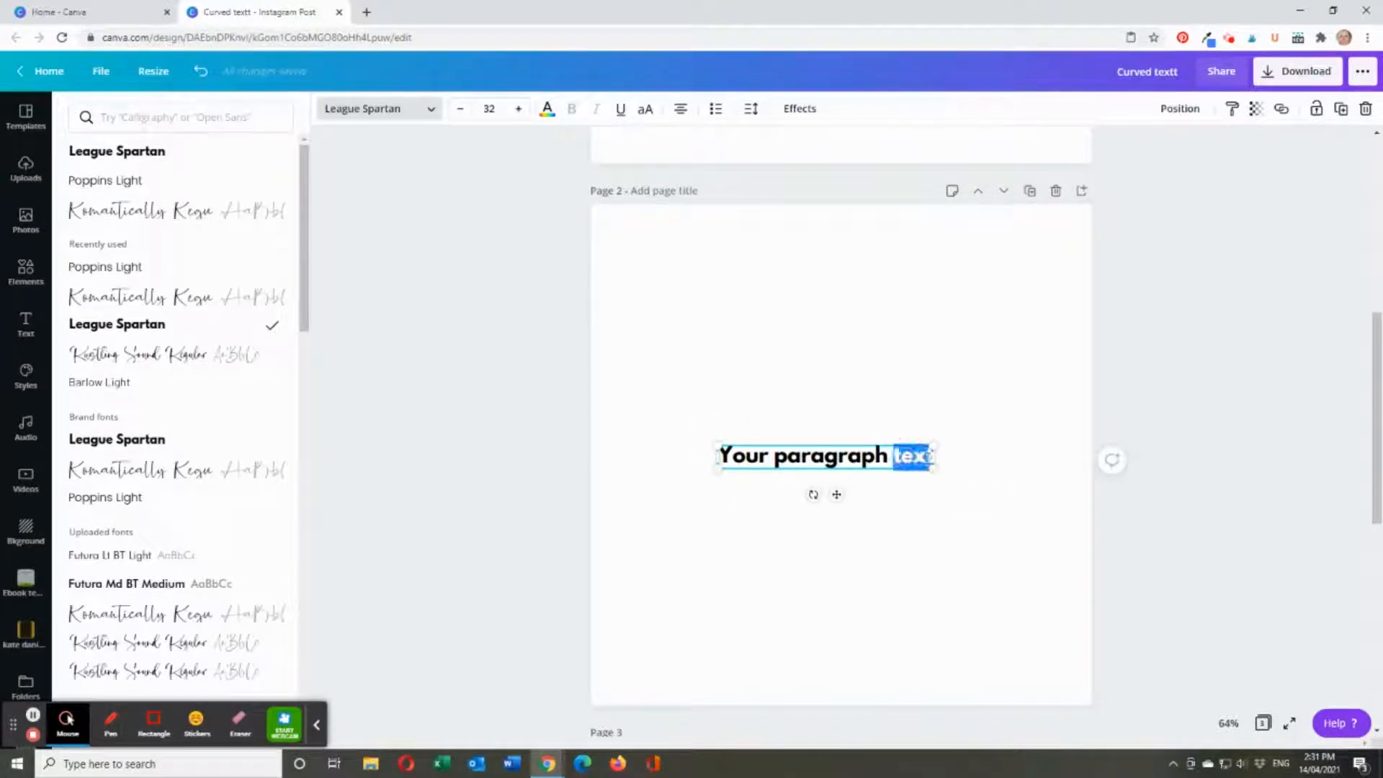
{"action": "key", "text": "BackSpace"}
{"action": "key", "text": "BackSpace"}
{"action": "key", "text": "BackSpace"}
{"action": "key", "text": "BackSpace"}
{"action": "key", "text": "BackSpace"}
{"action": "key", "text": "BackSpace"}
{"action": "key", "text": "BackSpace"}
{"action": "key", "text": "BackSpace"}
{"action": "key", "text": "BackSpace"}
{"action": "key", "text": "BackSpace"}
{"action": "key", "text": "BackSpace"}
{"action": "key", "text": "BackSpace"}
{"action": "key", "text": "BackSpace"}
{"action": "key", "text": "BackSpace"}
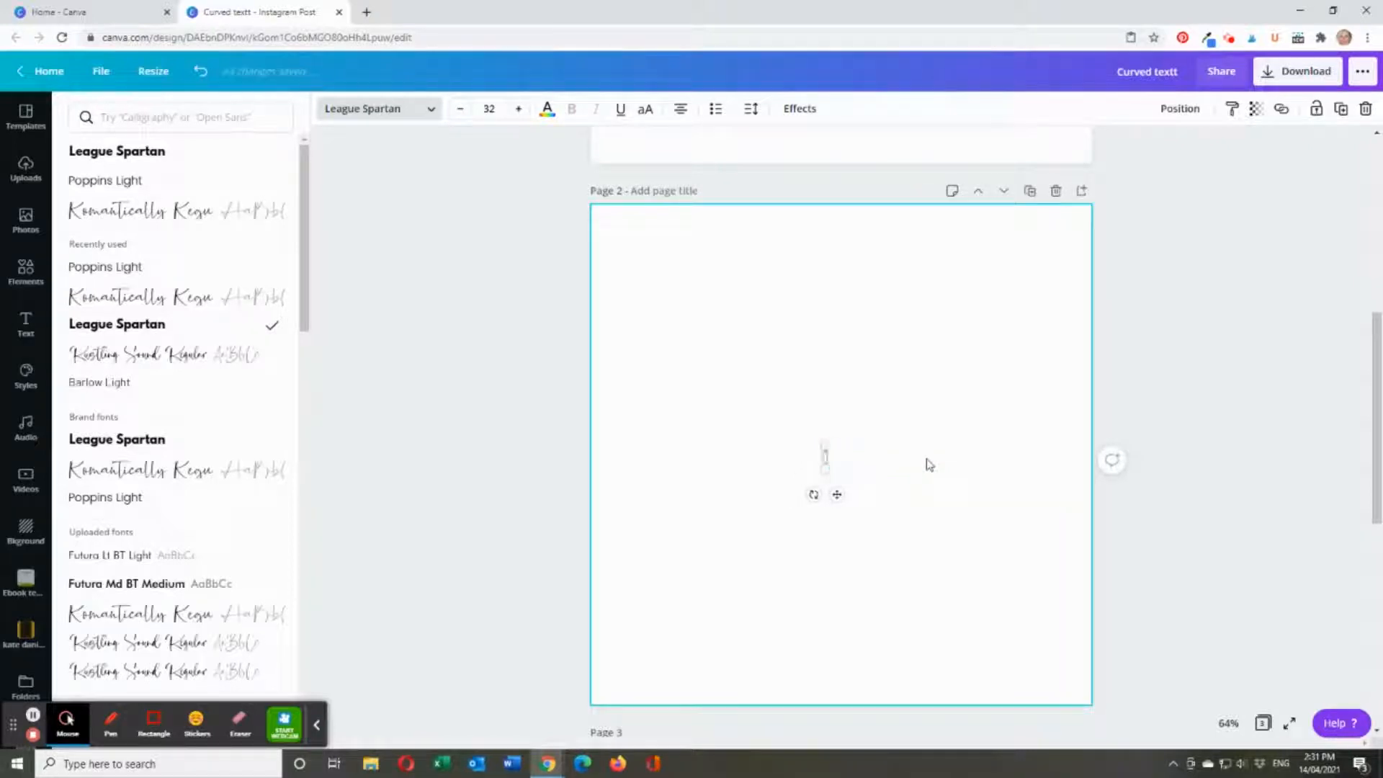
{"action": "type", "text": "just women"}
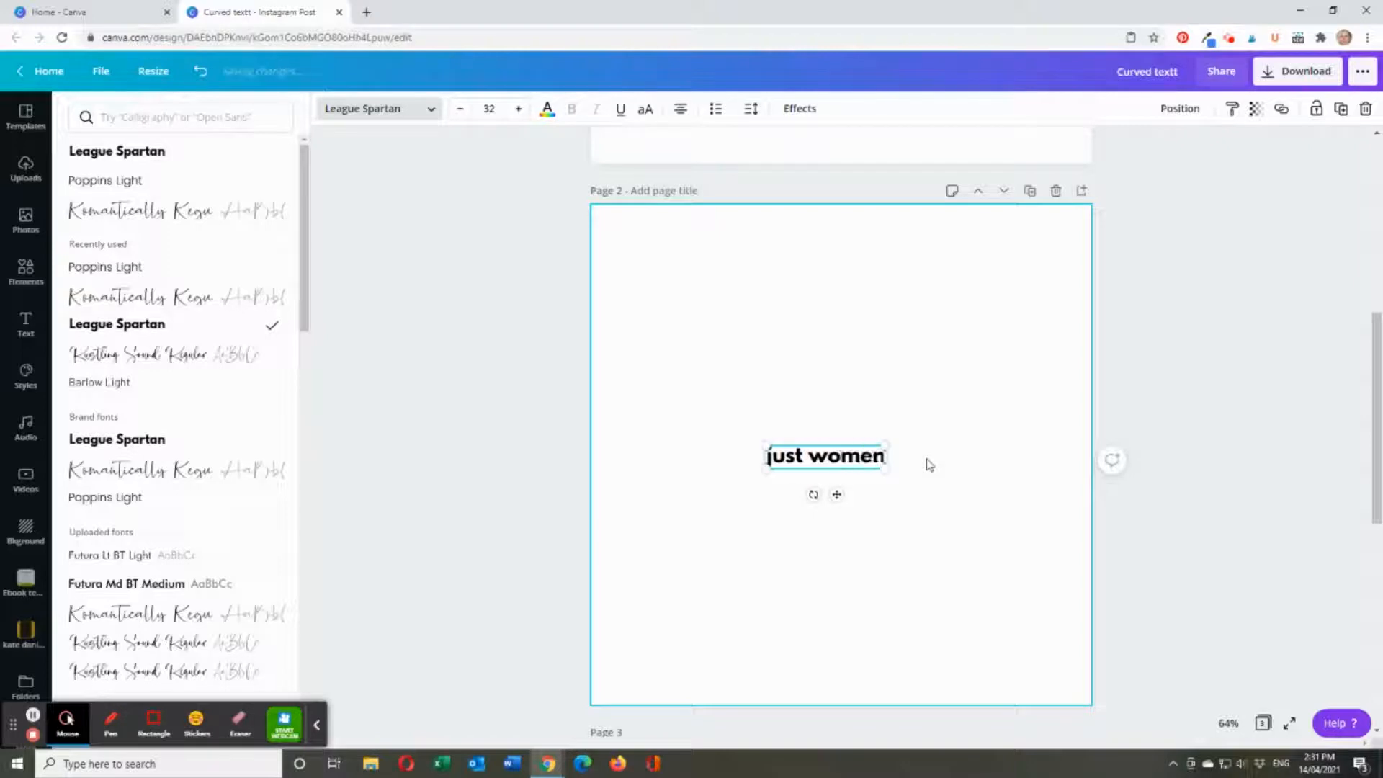
{"action": "type", "text": "s business"}
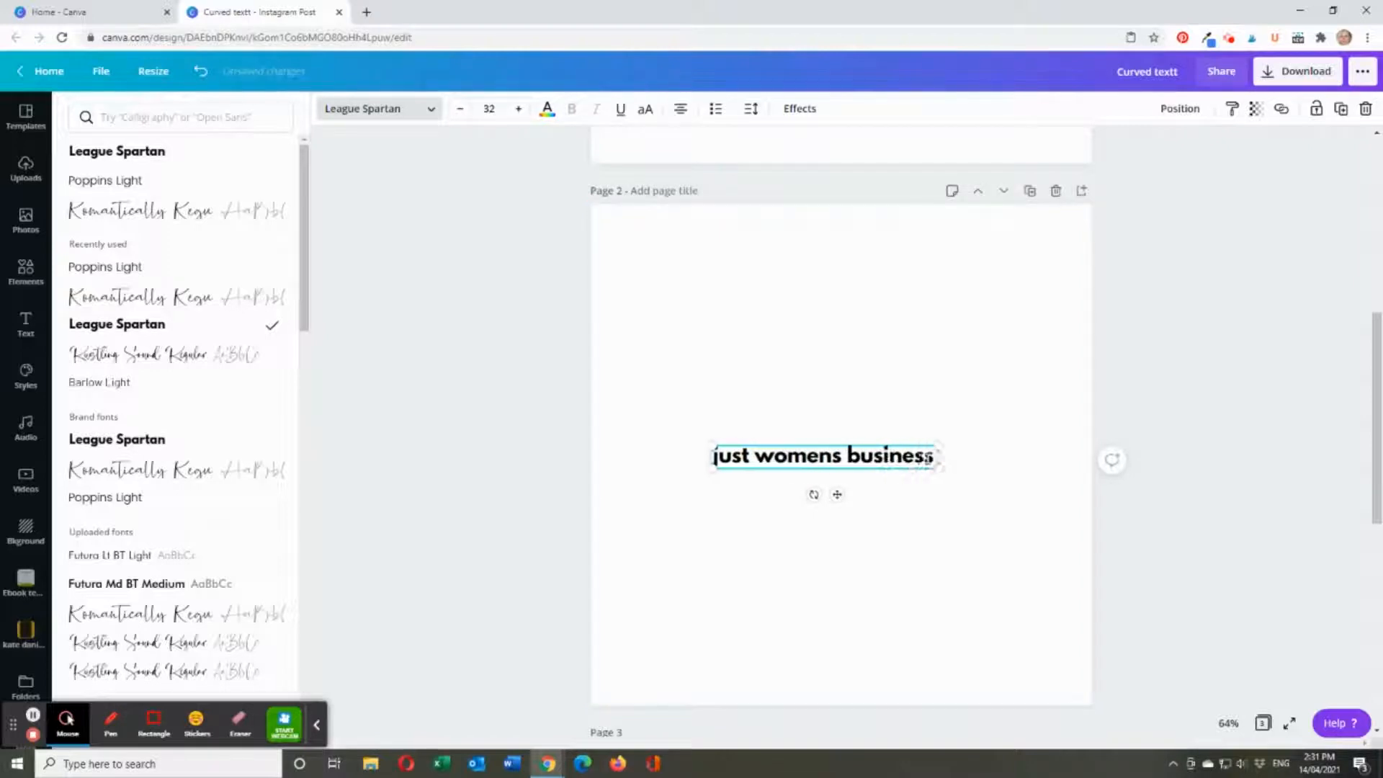
{"action": "type", "text": " module 1"}
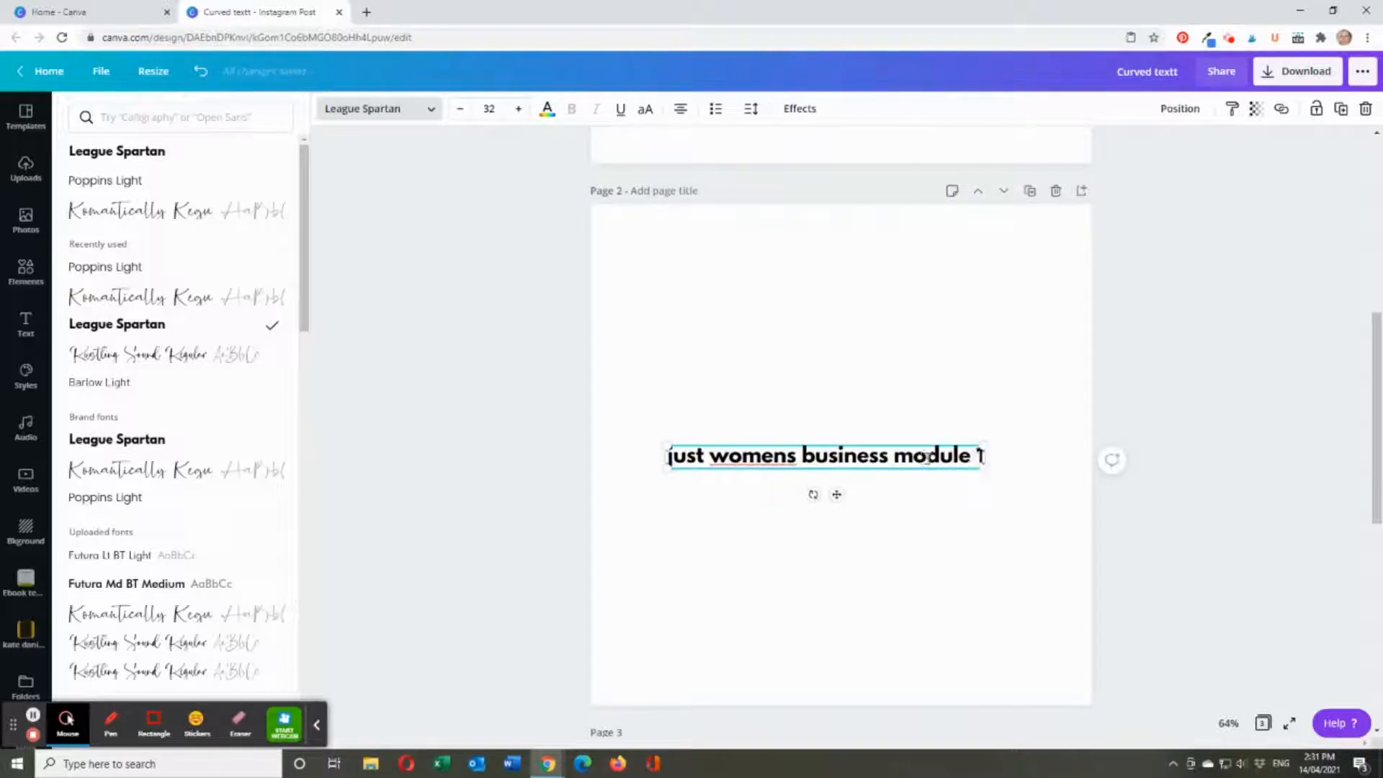
{"action": "type", "text": " templates"}
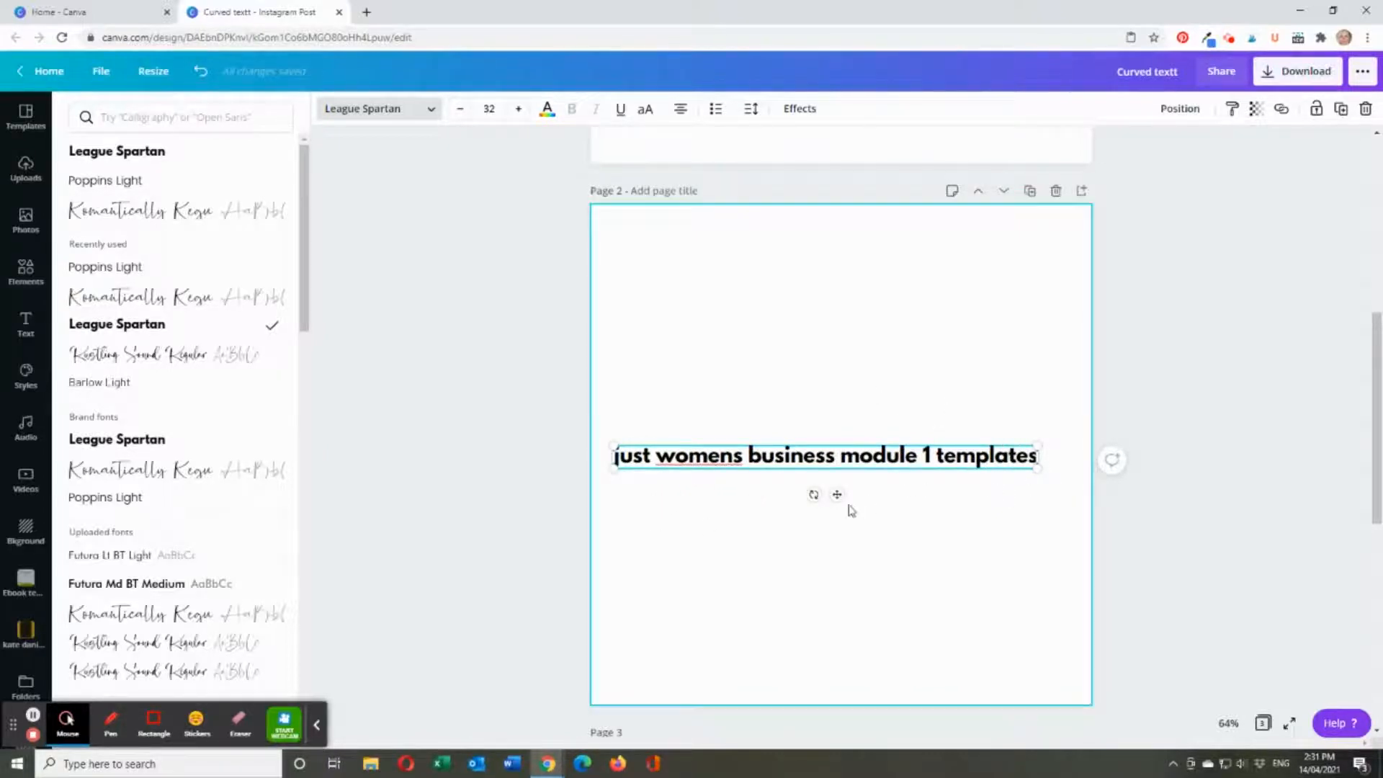
{"action": "left_click_drag", "start_coordinate": [836, 495], "coordinate": [850, 482]}
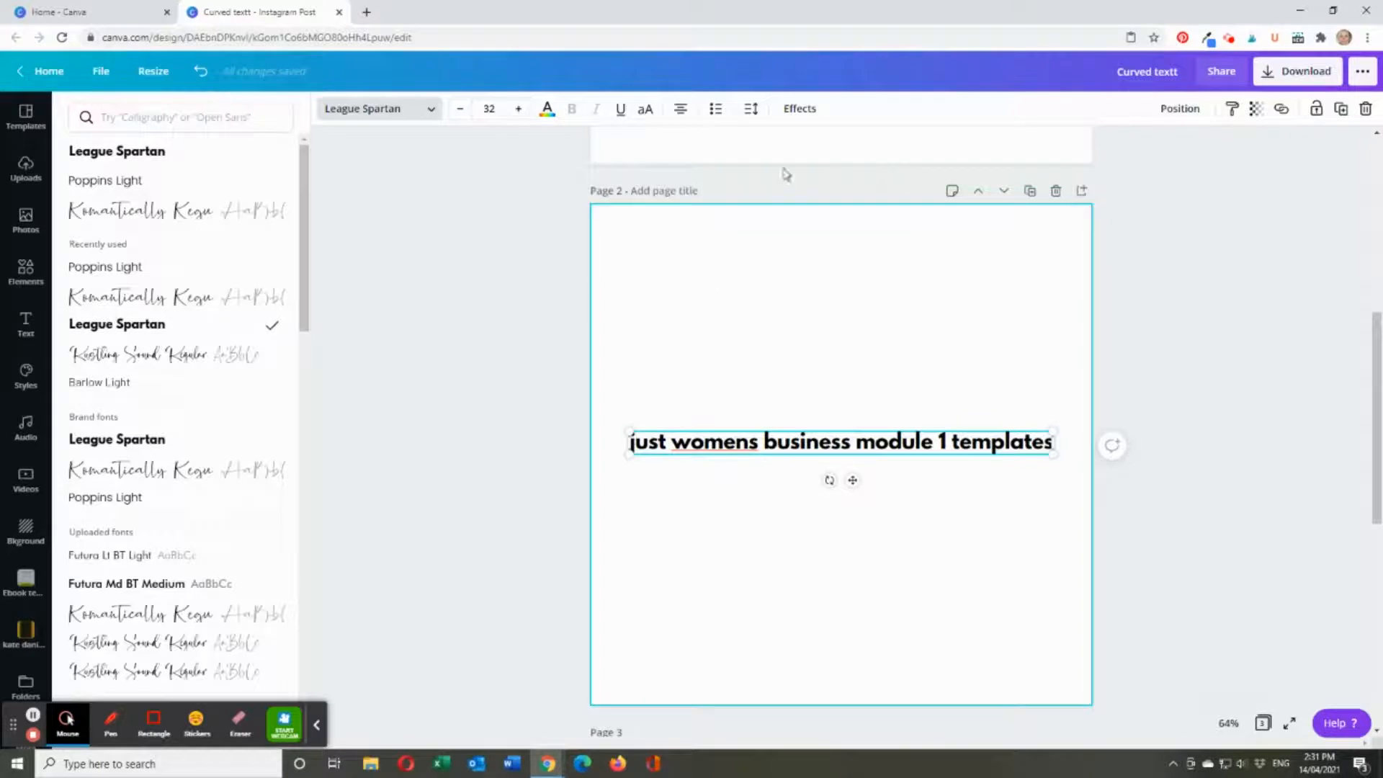
Apply the Curve shape effect to the text and move the arched text into the upper half of page 2
{"action": "left_click", "coordinate": [806, 110]}
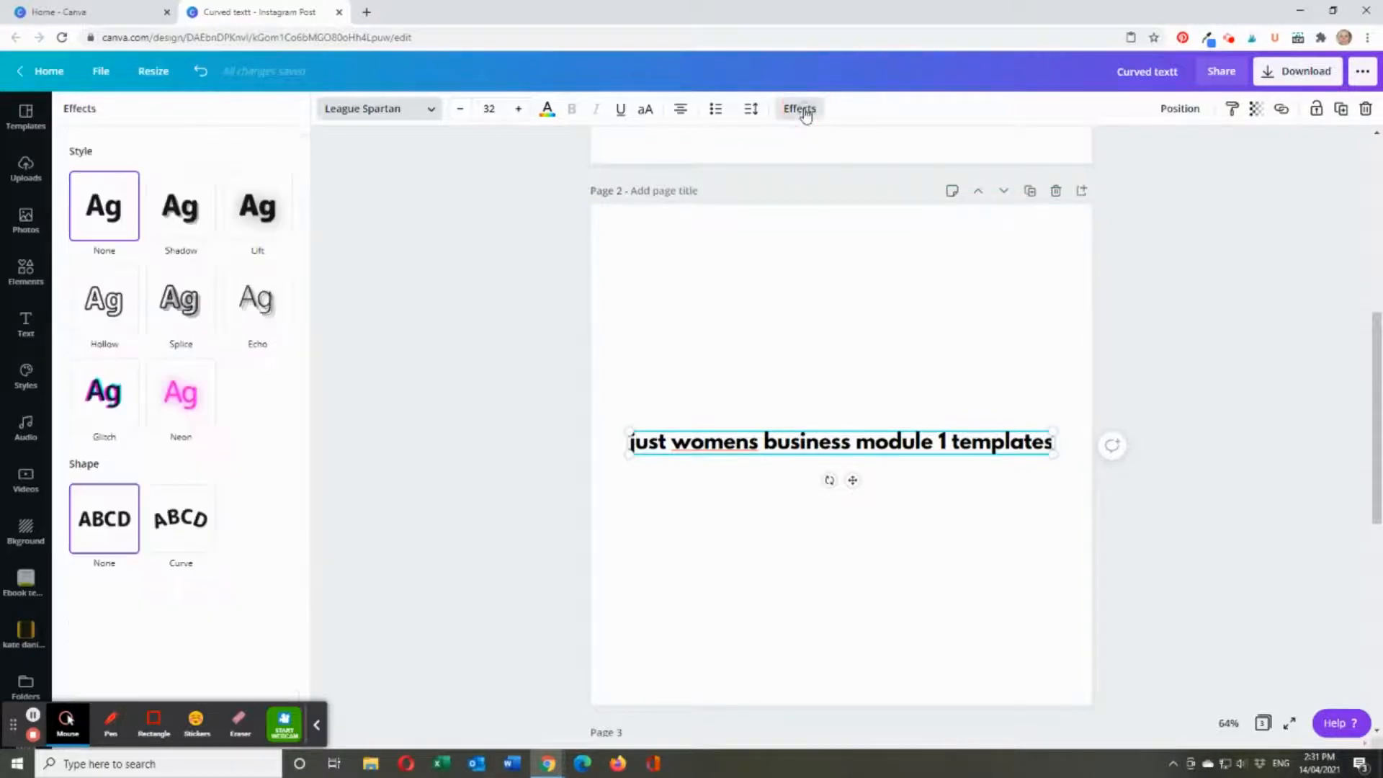
{"action": "left_click", "coordinate": [207, 533]}
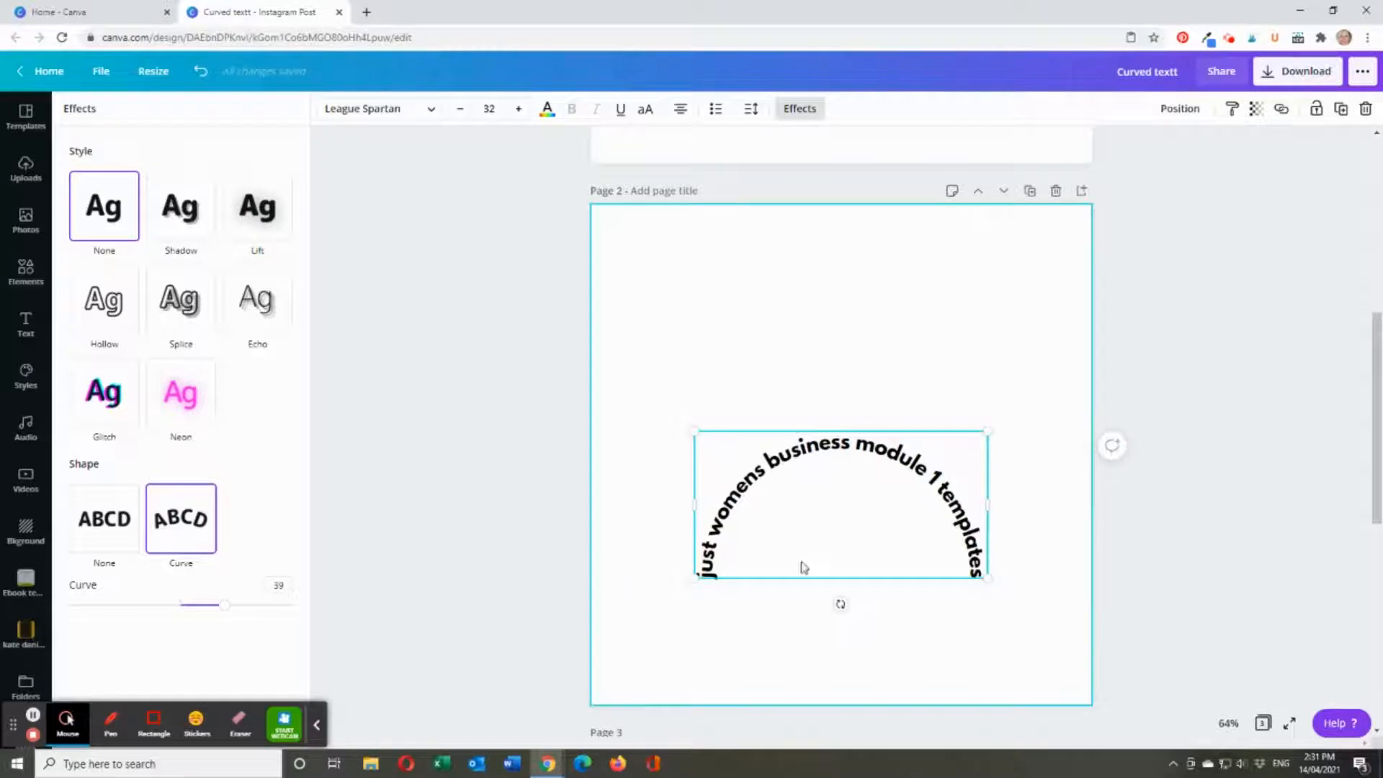
{"action": "left_click_drag", "start_coordinate": [830, 549], "coordinate": [842, 408]}
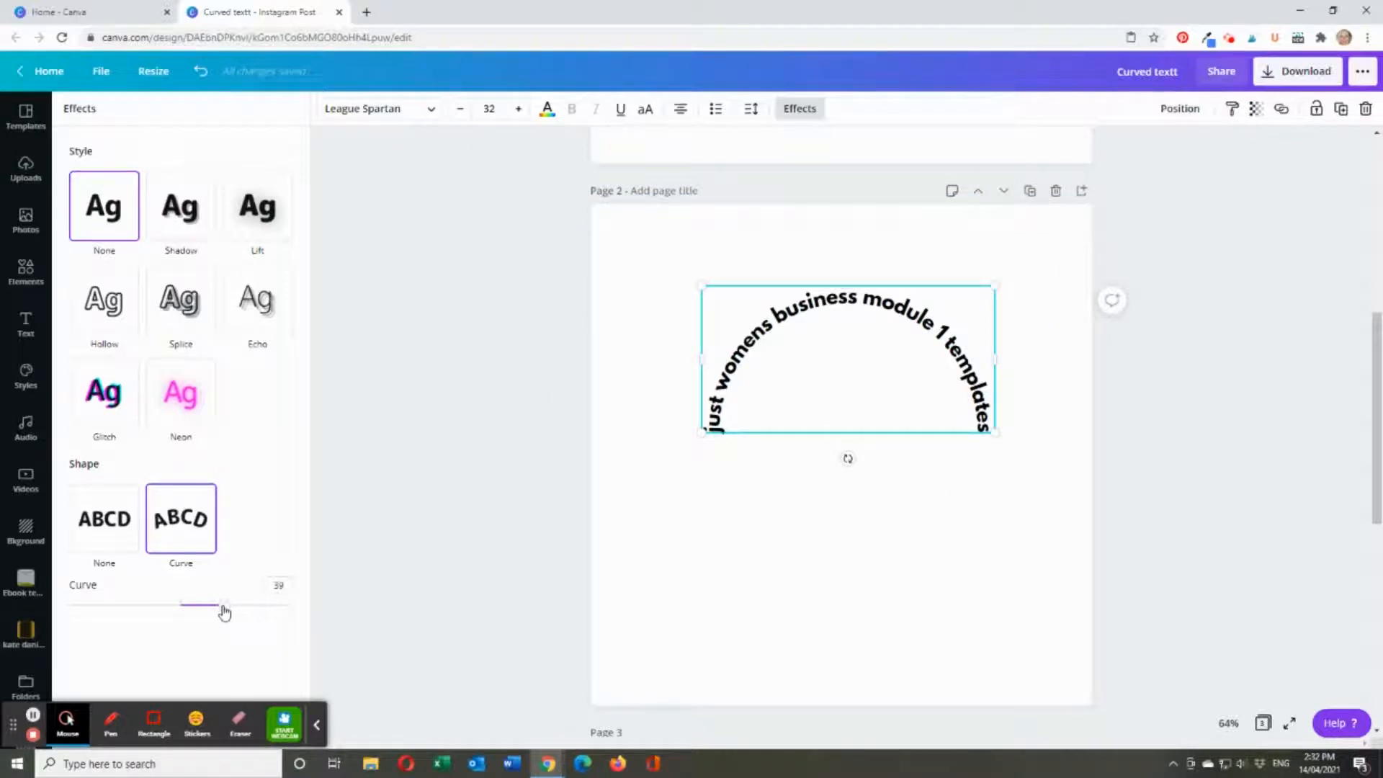
Set the text's curve to 50 and increase it to 68 to bend the wording into a full circle
{"action": "mouse_move", "coordinate": [224, 611]}
{"action": "left_mouse_down"}
{"action": "mouse_move", "coordinate": [252, 611]}
{"action": "mouse_move", "coordinate": [225, 612]}
{"action": "left_mouse_up"}
{"action": "left_click", "coordinate": [286, 585]}
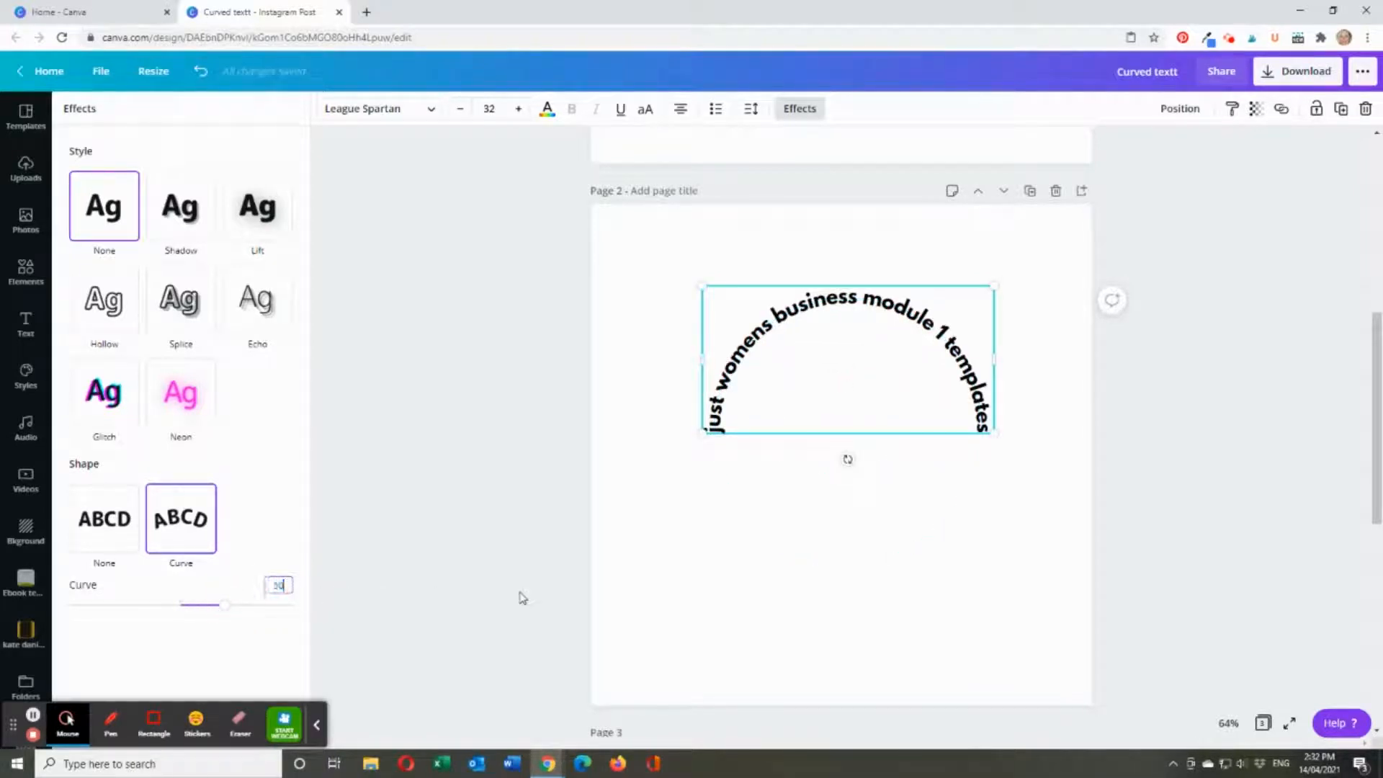
{"action": "type", "text": "50"}
{"action": "key", "text": "Return"}
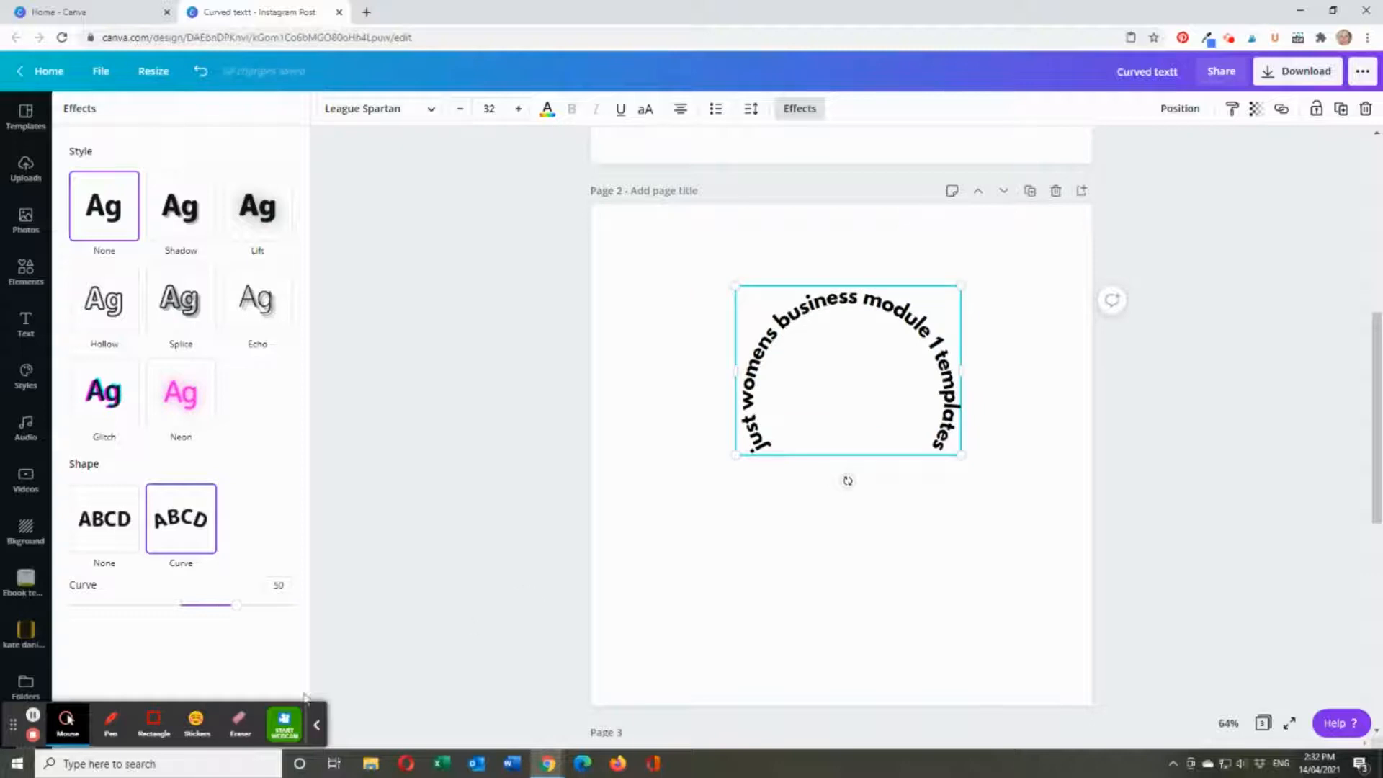
{"action": "left_click_drag", "start_coordinate": [236, 612], "coordinate": [259, 611]}
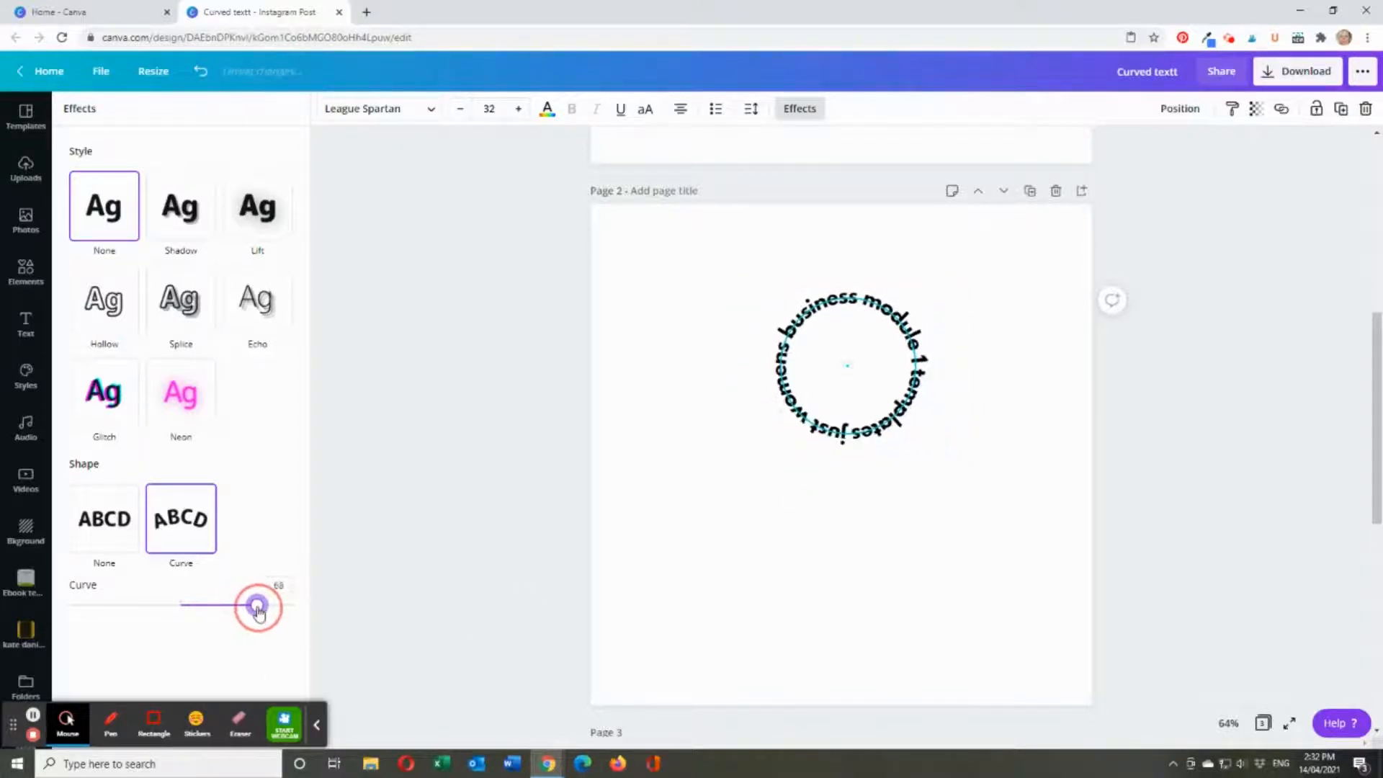
{"action": "left_click", "coordinate": [809, 639]}
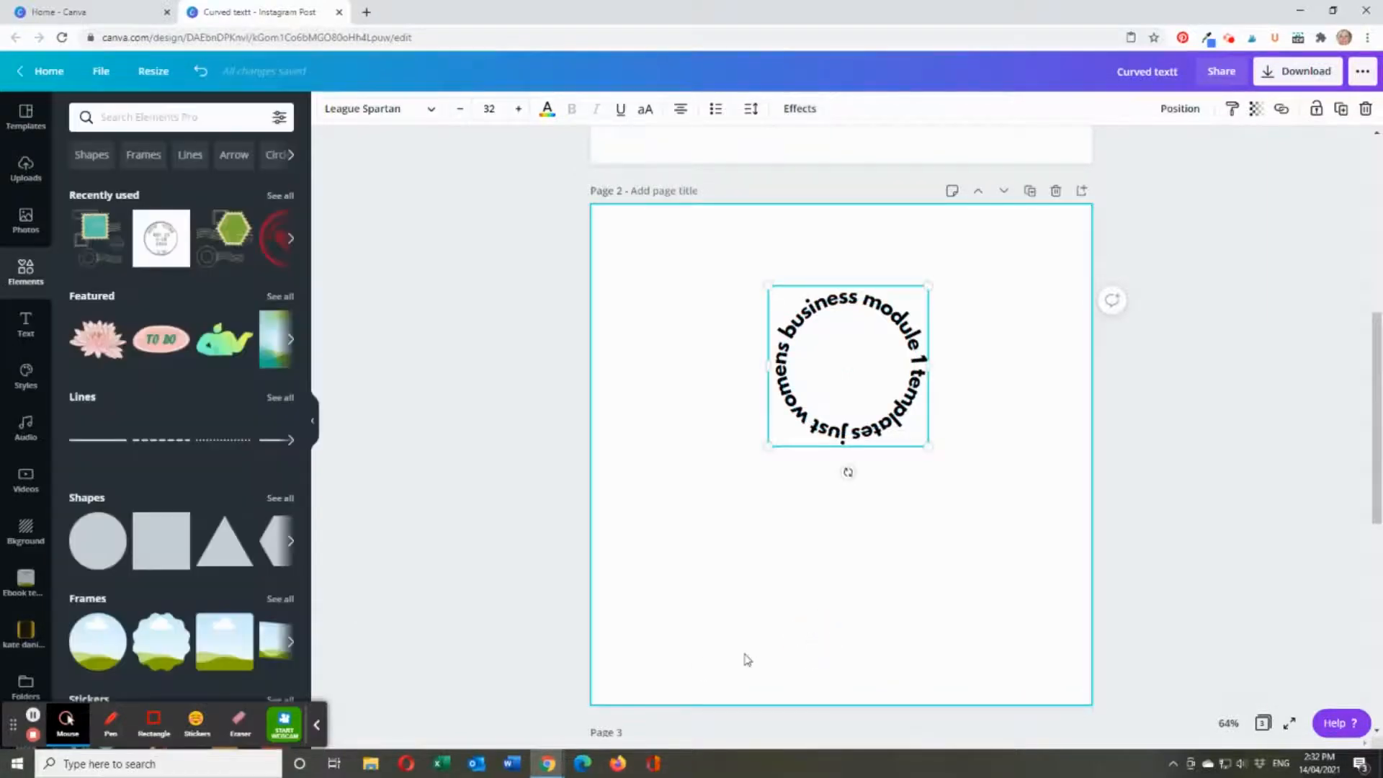
Move the circular text to the middle of page 2 and change its font to Poppins Light
{"action": "double_click", "coordinate": [858, 379]}
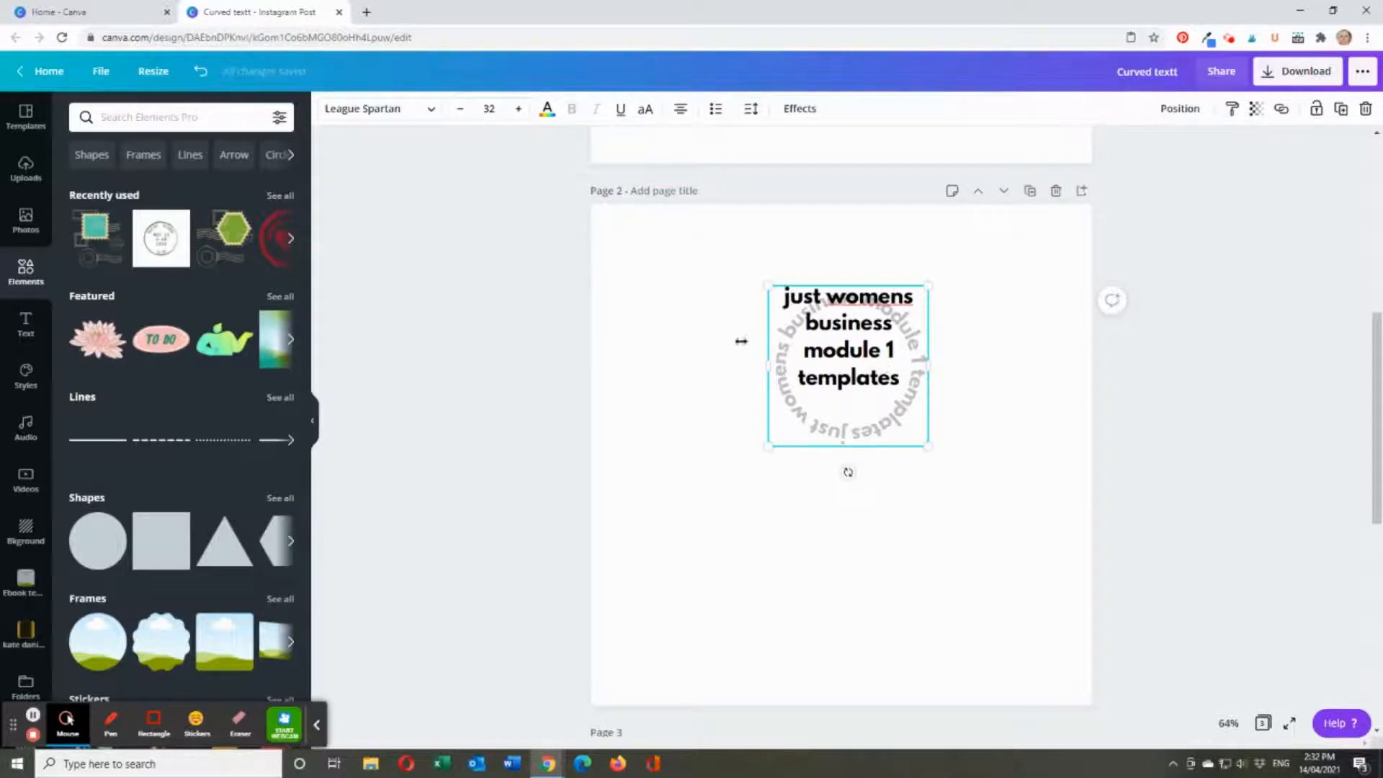
{"action": "left_click", "coordinate": [919, 521]}
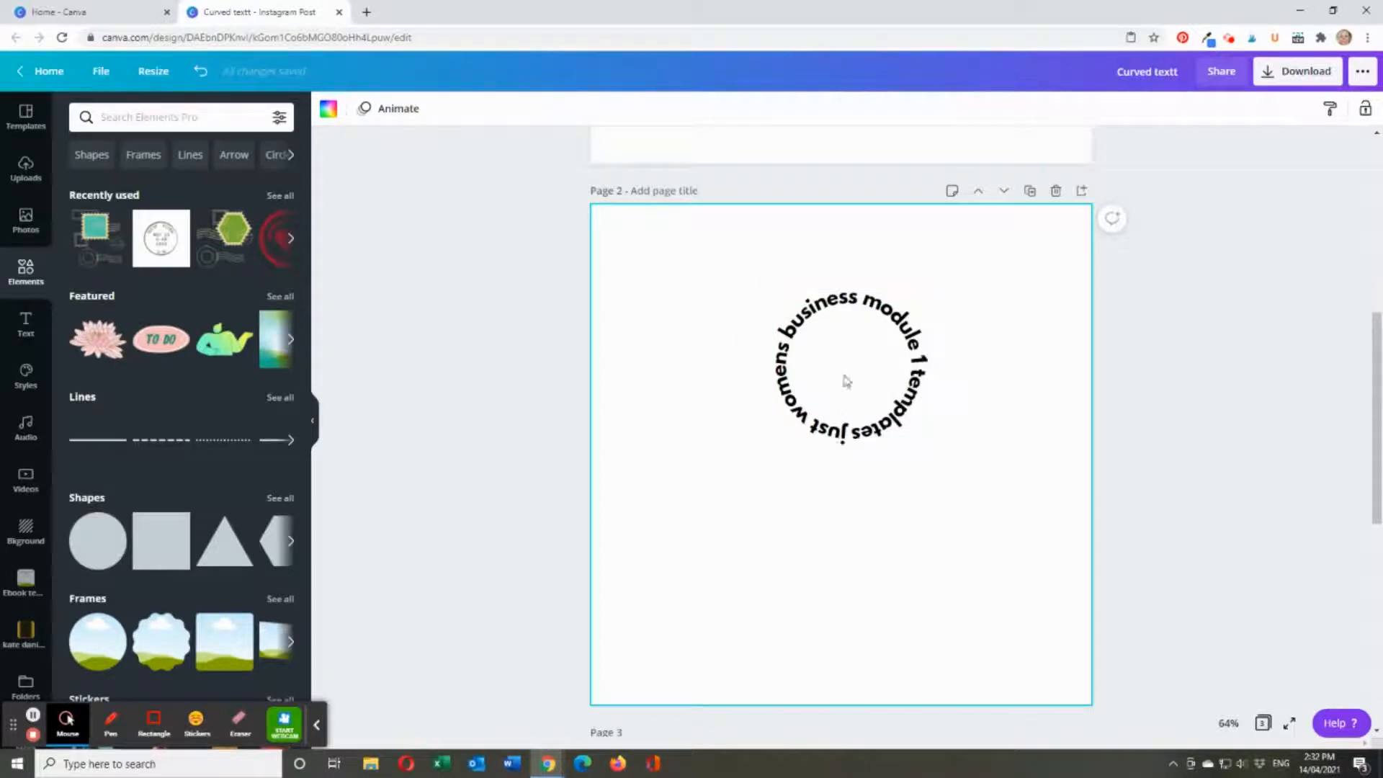
{"action": "left_click_drag", "start_coordinate": [843, 379], "coordinate": [829, 470]}
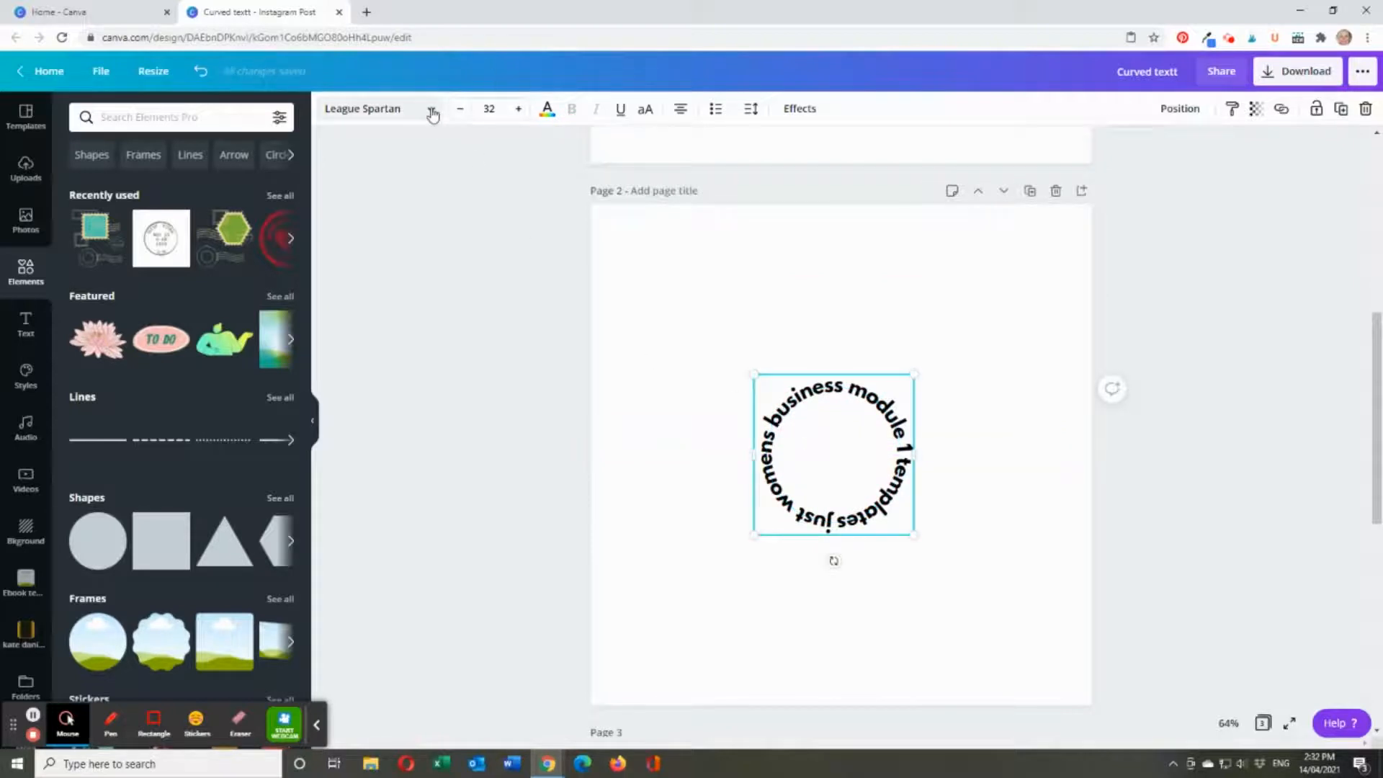
{"action": "left_click", "coordinate": [432, 114]}
{"action": "left_click", "coordinate": [154, 296]}
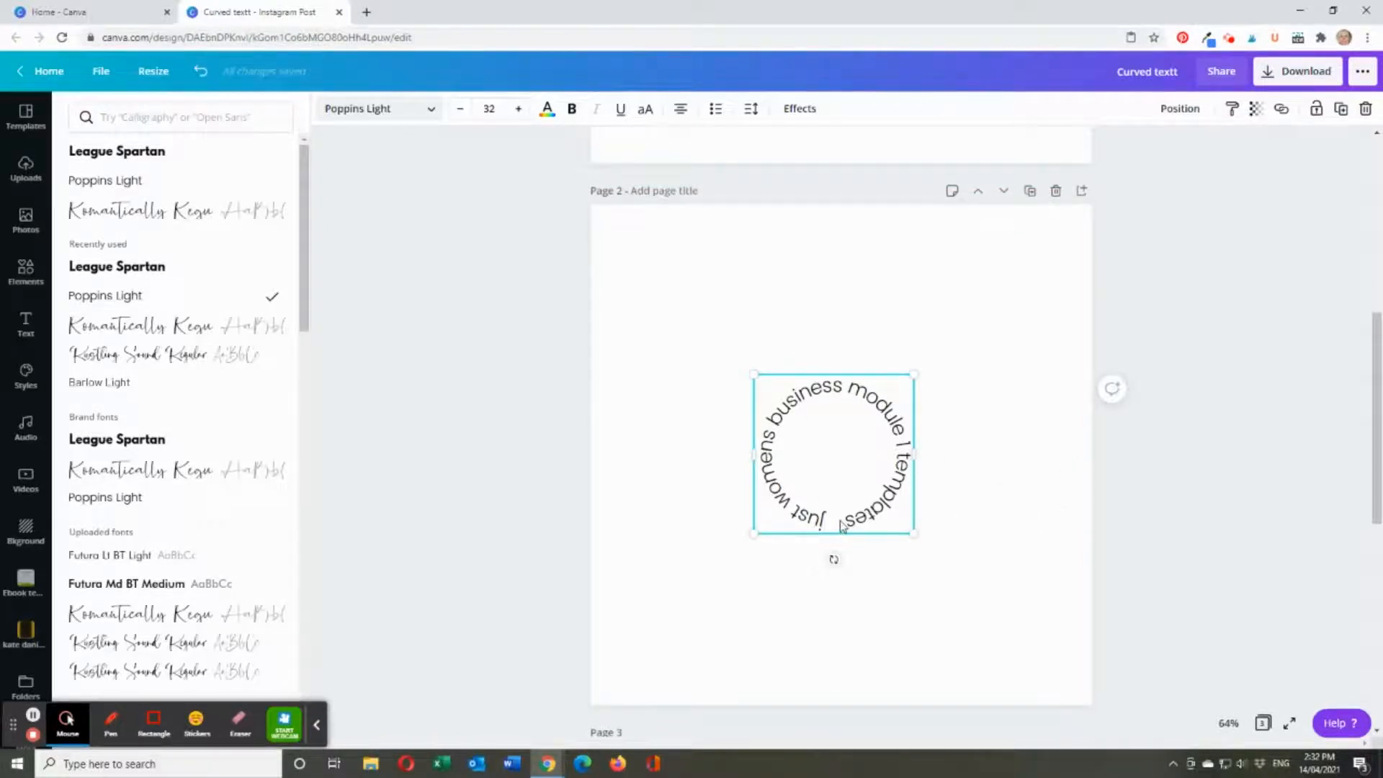
Set the circular text's curve to 70 to close the gap between its first and last words
{"action": "left_click", "coordinate": [800, 109]}
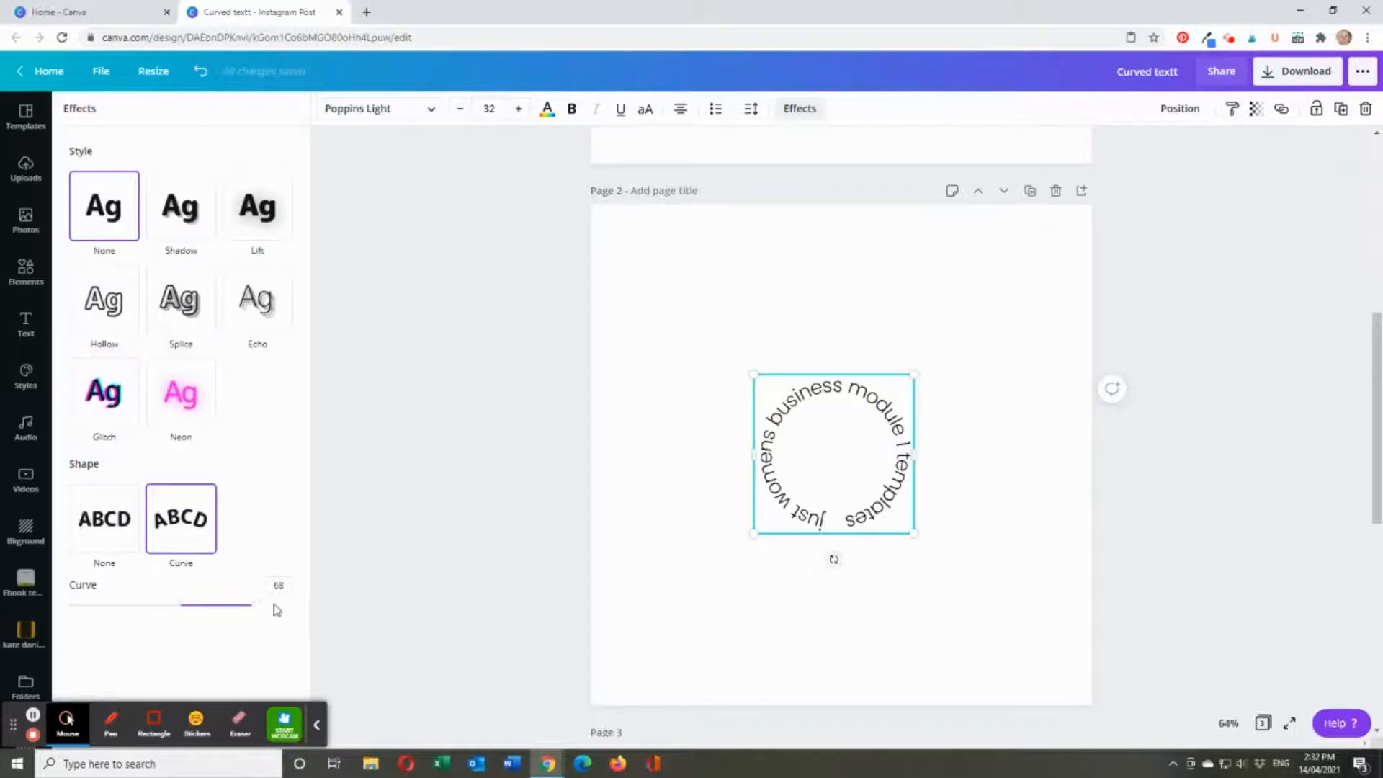
{"action": "left_click", "coordinate": [286, 585]}
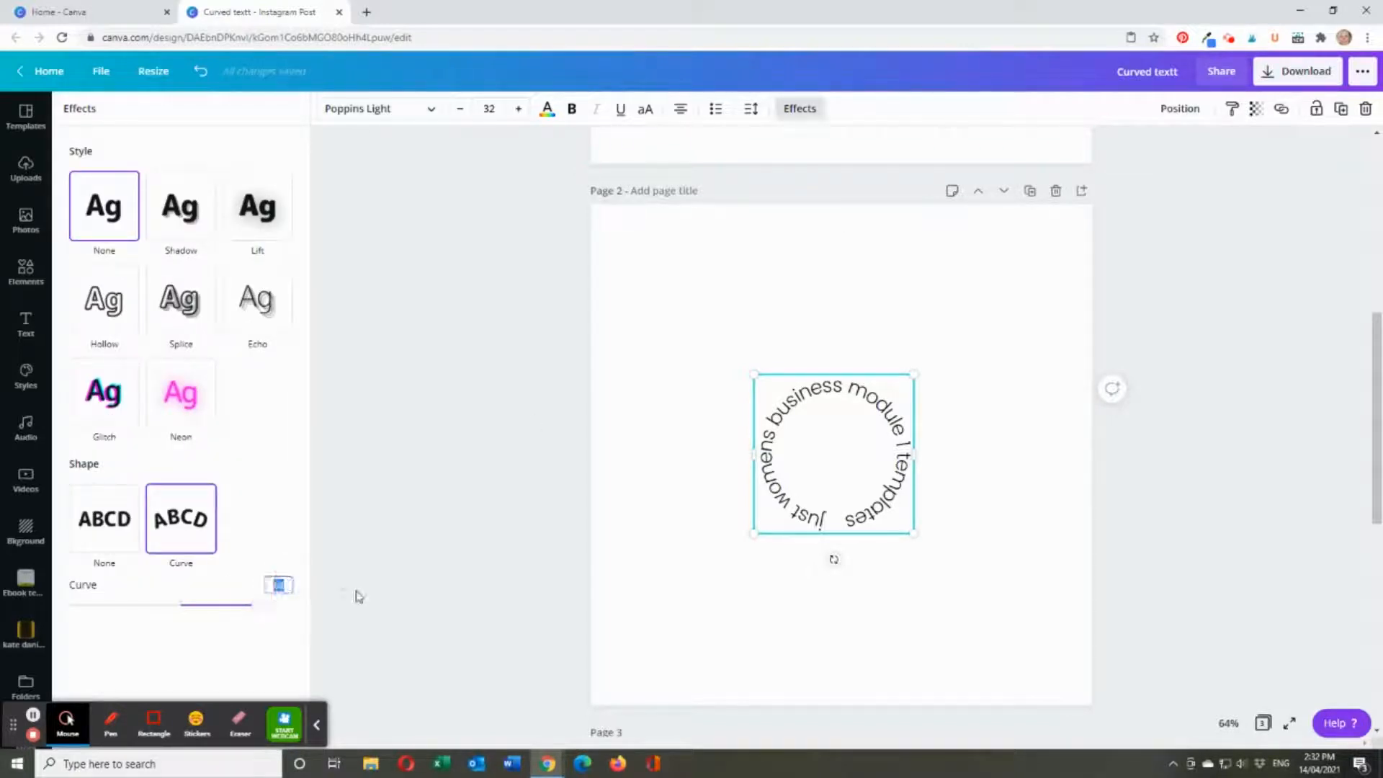
{"action": "type", "text": "70"}
{"action": "key", "text": "Return"}
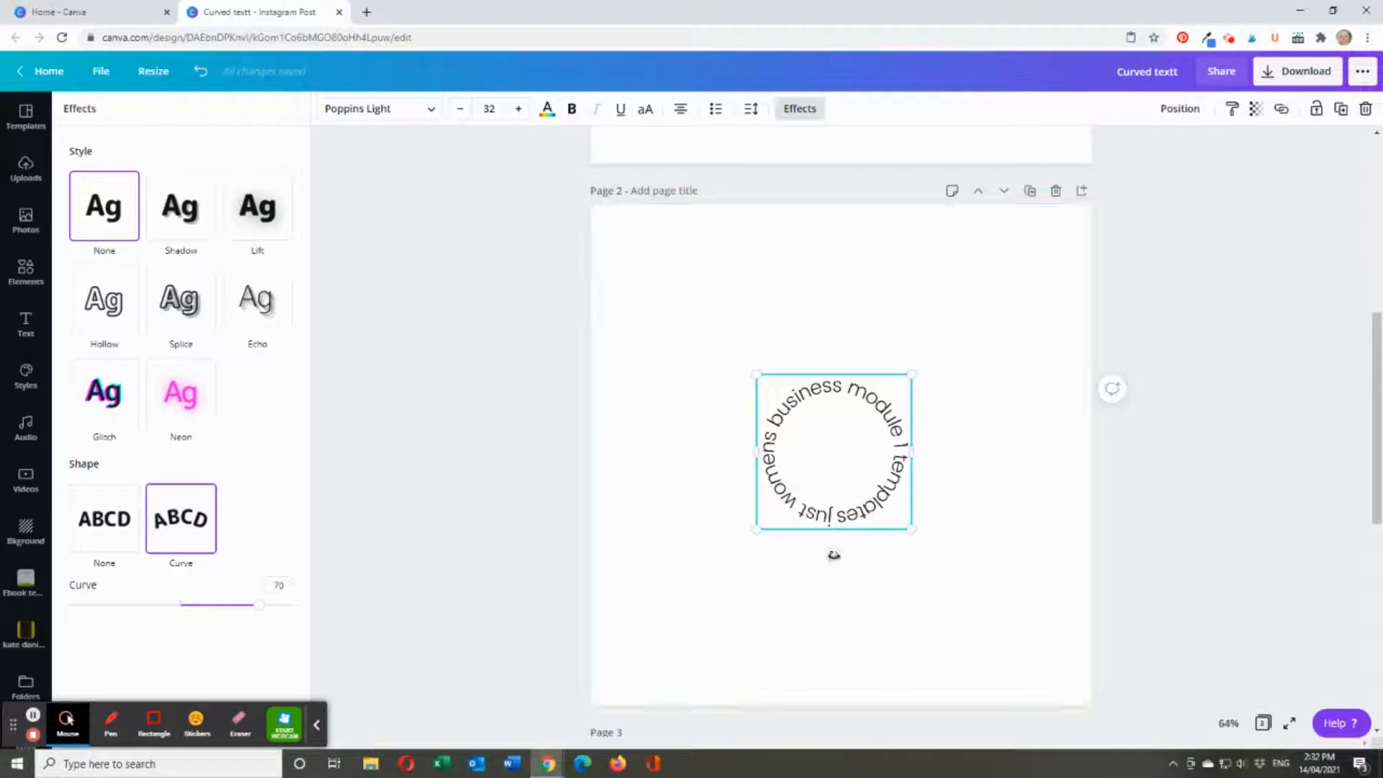
Rotate the circular text a quarter turn clockwise and move it to the upper-left area of page 2
{"action": "left_click_drag", "start_coordinate": [834, 555], "coordinate": [726, 452]}
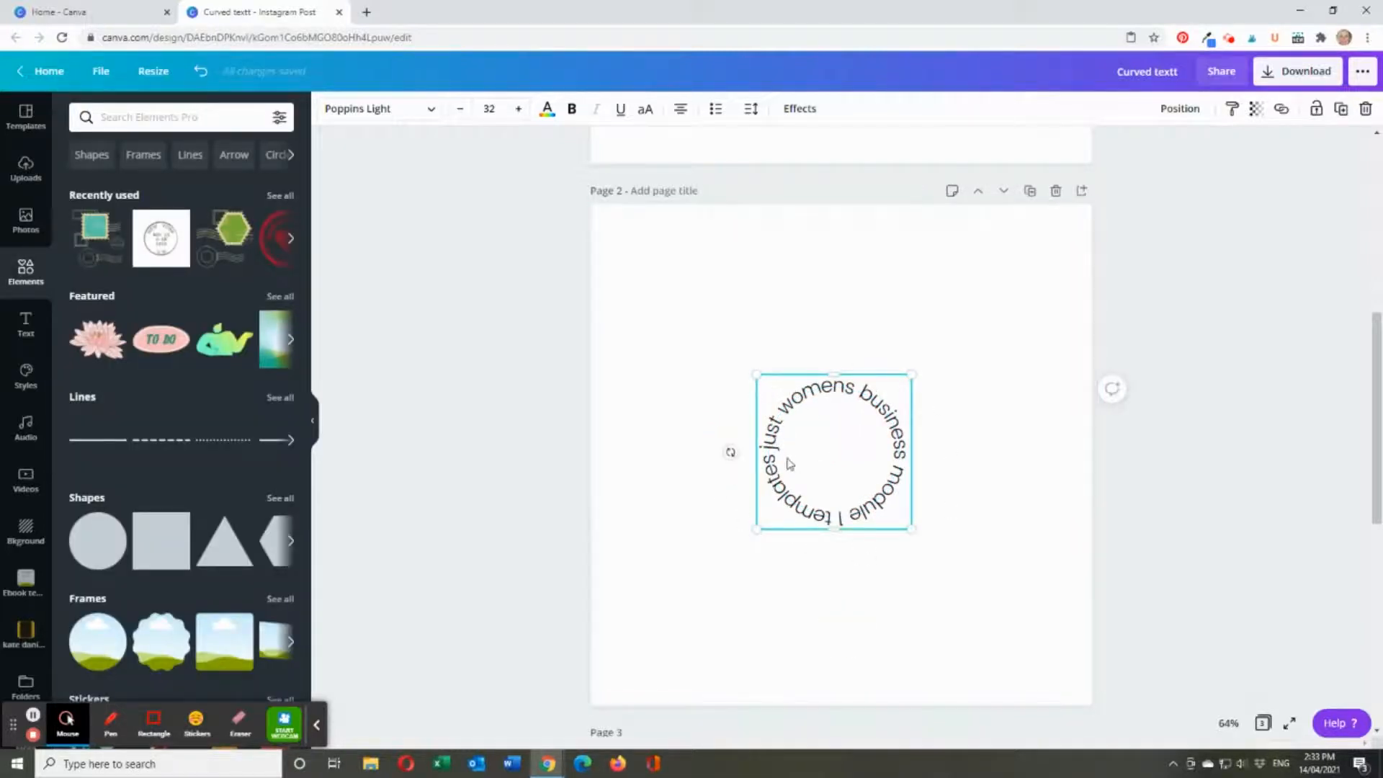
{"action": "left_click", "coordinate": [1045, 587]}
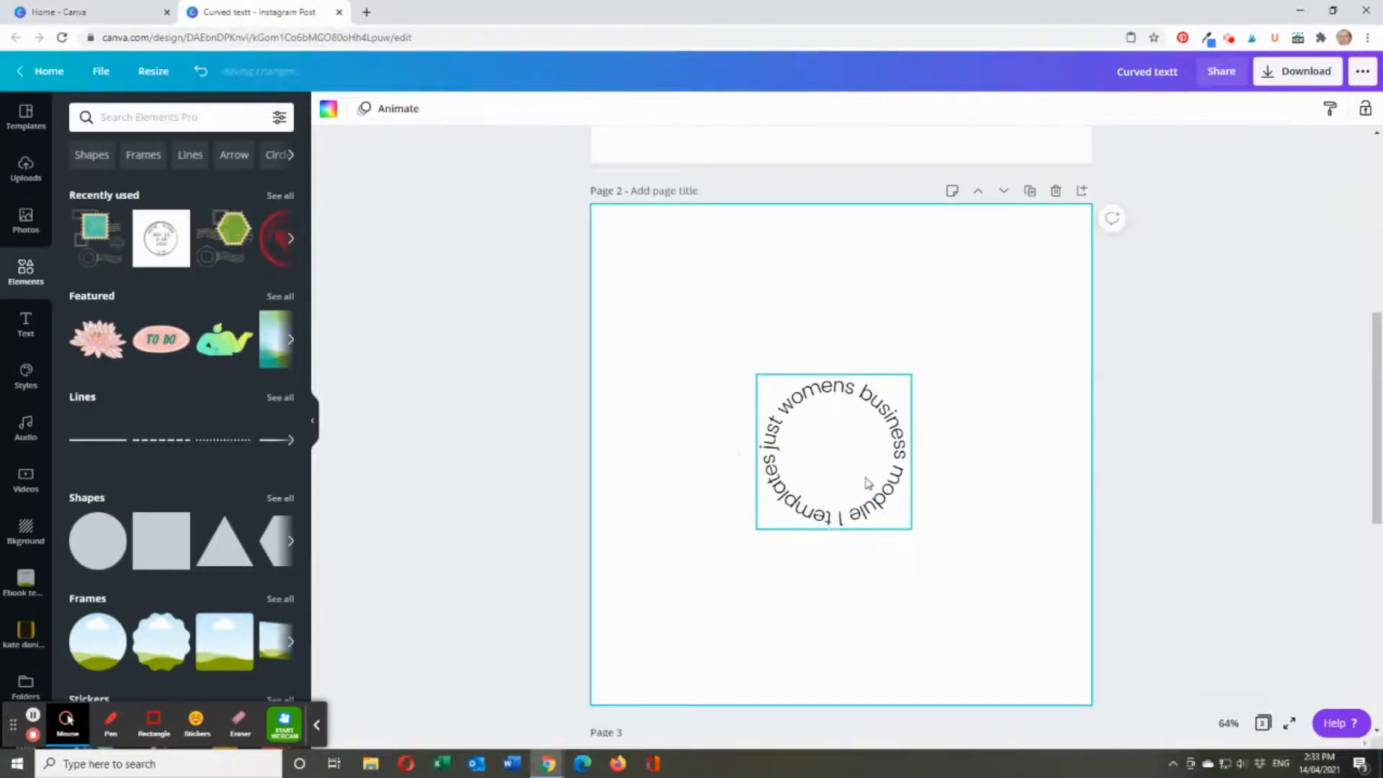
{"action": "left_click_drag", "start_coordinate": [867, 482], "coordinate": [742, 348]}
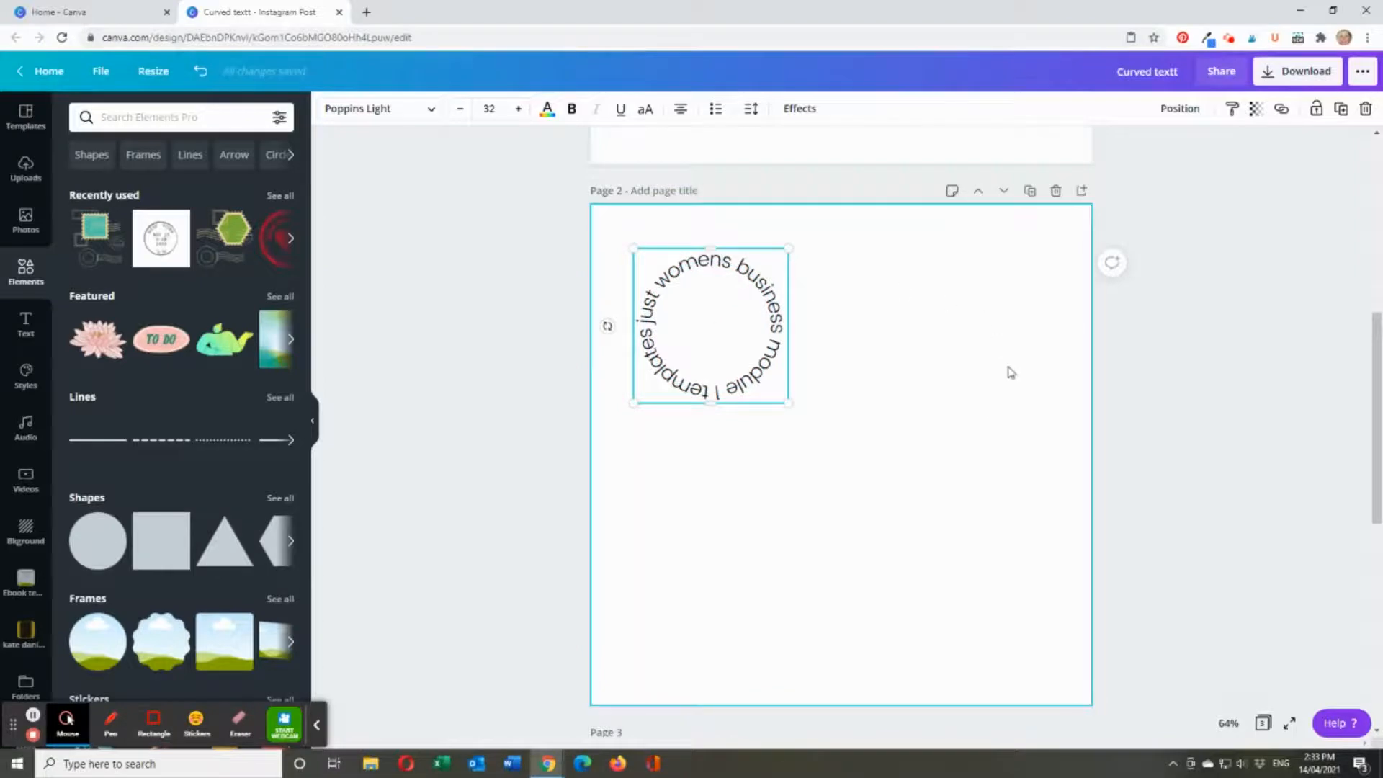
Search the design elements for "circles"
{"action": "scroll", "coordinate": [1015, 404], "scroll_direction": "up", "scroll_amount": 4}
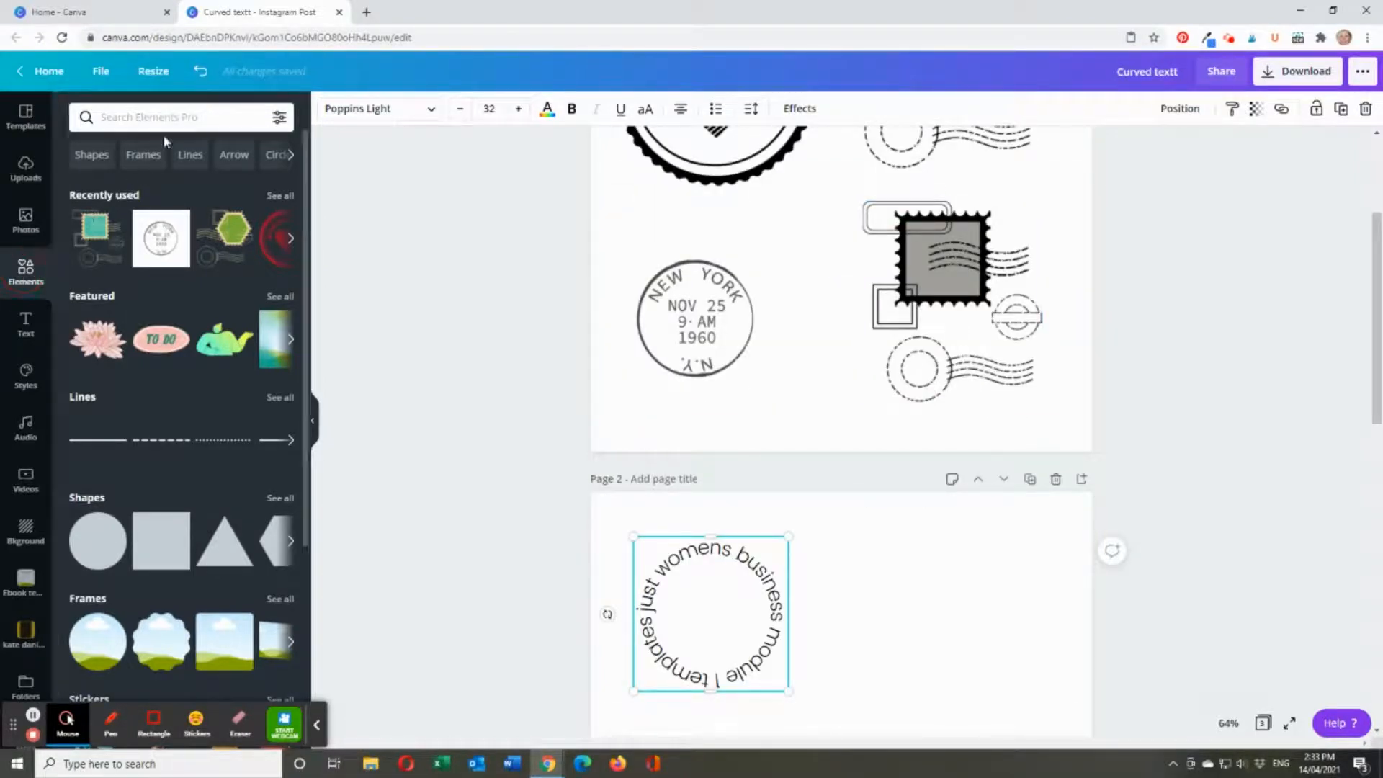
{"action": "left_click", "coordinate": [172, 118]}
{"action": "type", "text": "cir"}
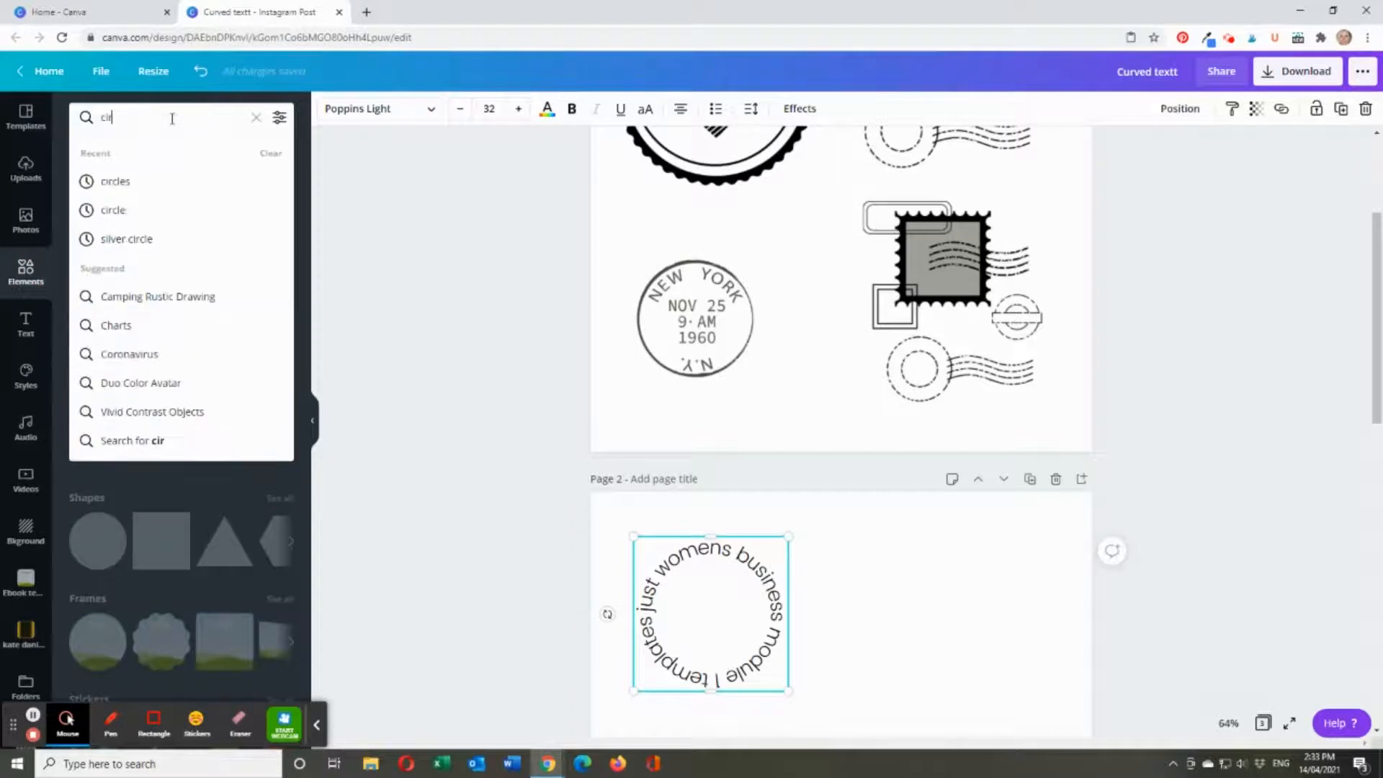
{"action": "type", "text": "cles"}
{"action": "key", "text": "Return"}
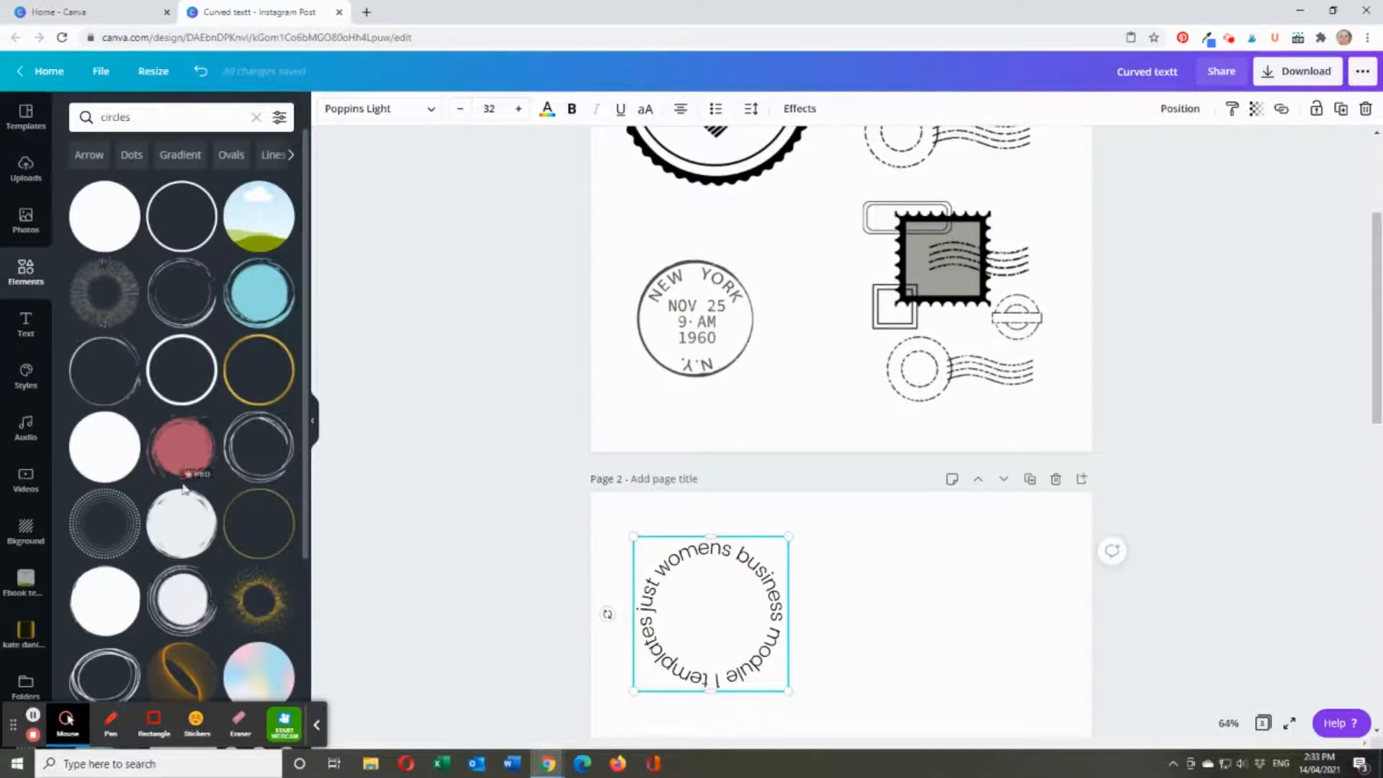
Add a thin dashed circle outline to page 2 and place it beside the circular text
{"action": "scroll", "coordinate": [230, 470], "scroll_direction": "down", "scroll_amount": 5}
{"action": "scroll", "coordinate": [240, 492], "scroll_direction": "down", "scroll_amount": 2}
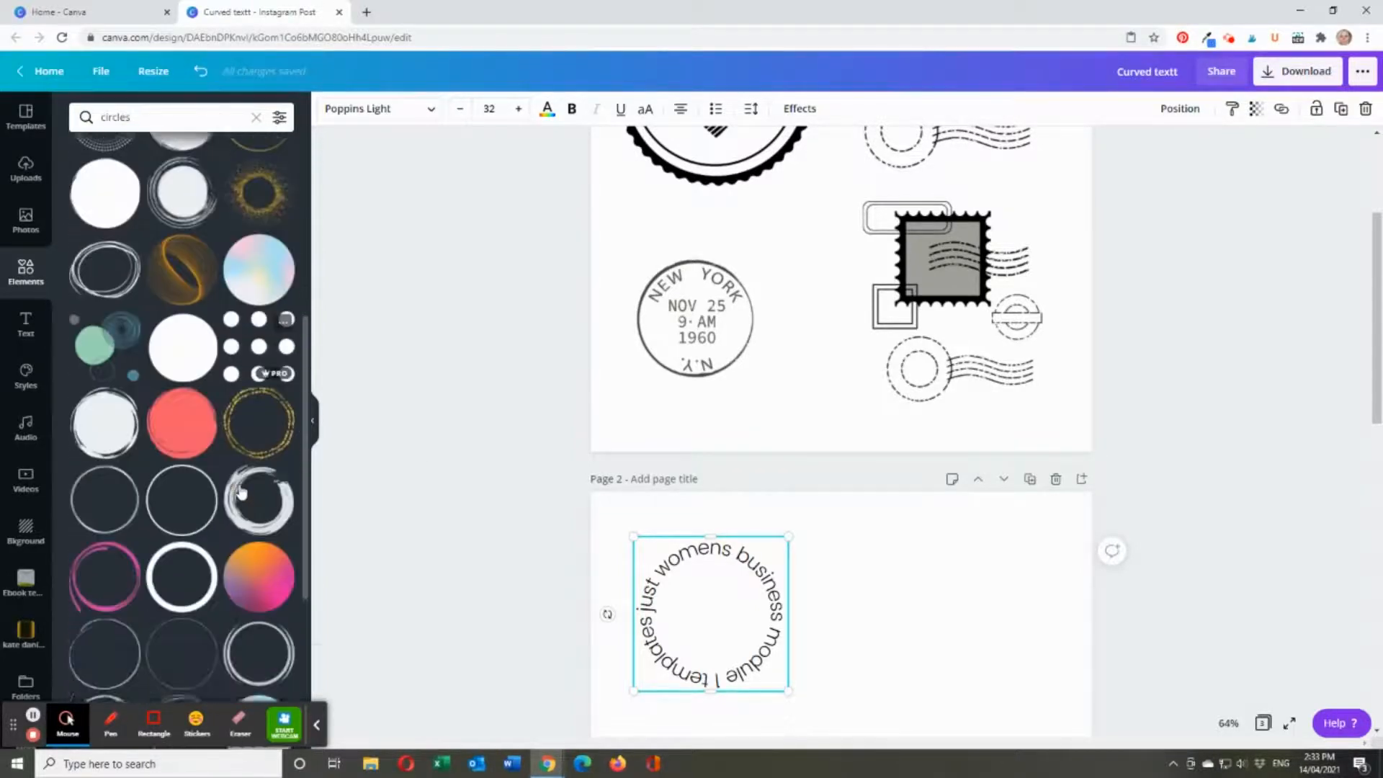
{"action": "scroll", "coordinate": [234, 513], "scroll_direction": "down", "scroll_amount": 3}
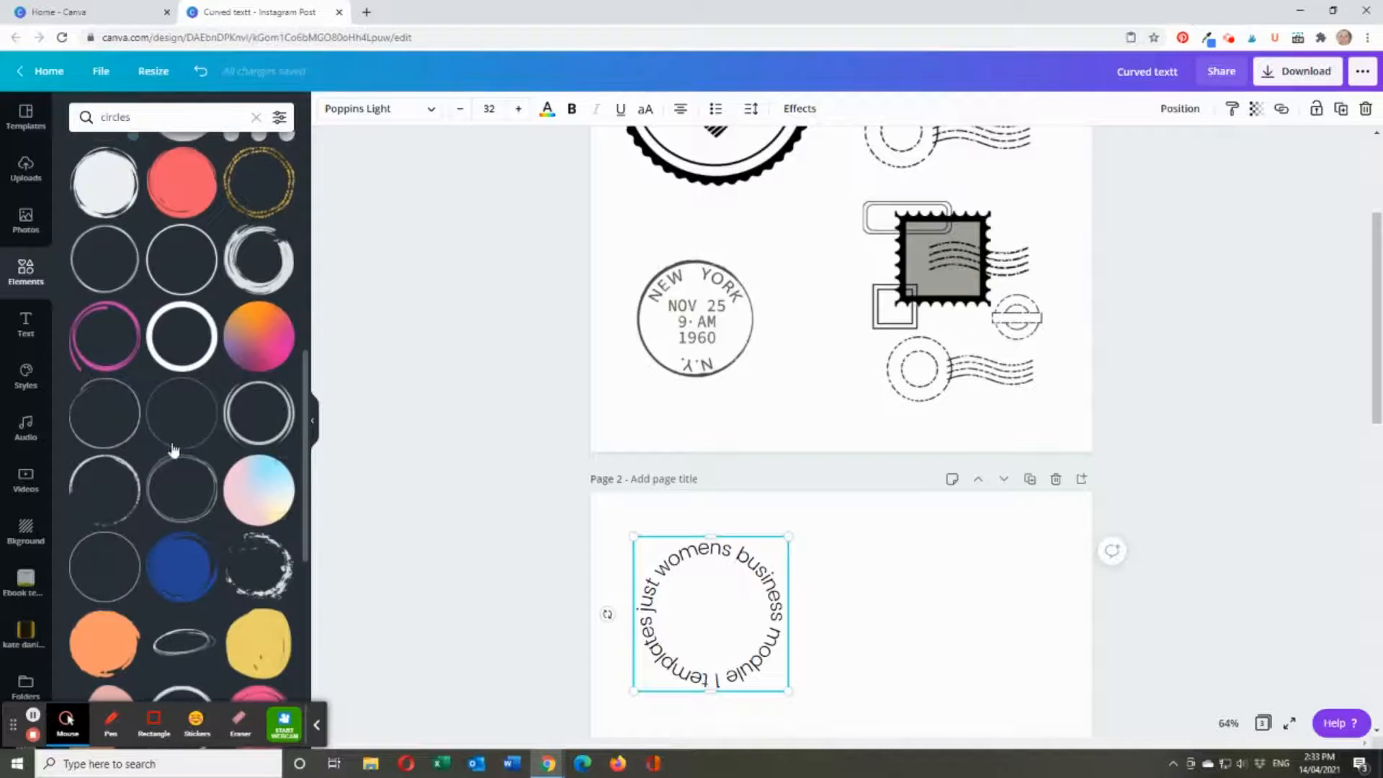
{"action": "left_click", "coordinate": [180, 411]}
{"action": "left_click_drag", "start_coordinate": [868, 688], "coordinate": [930, 563]}
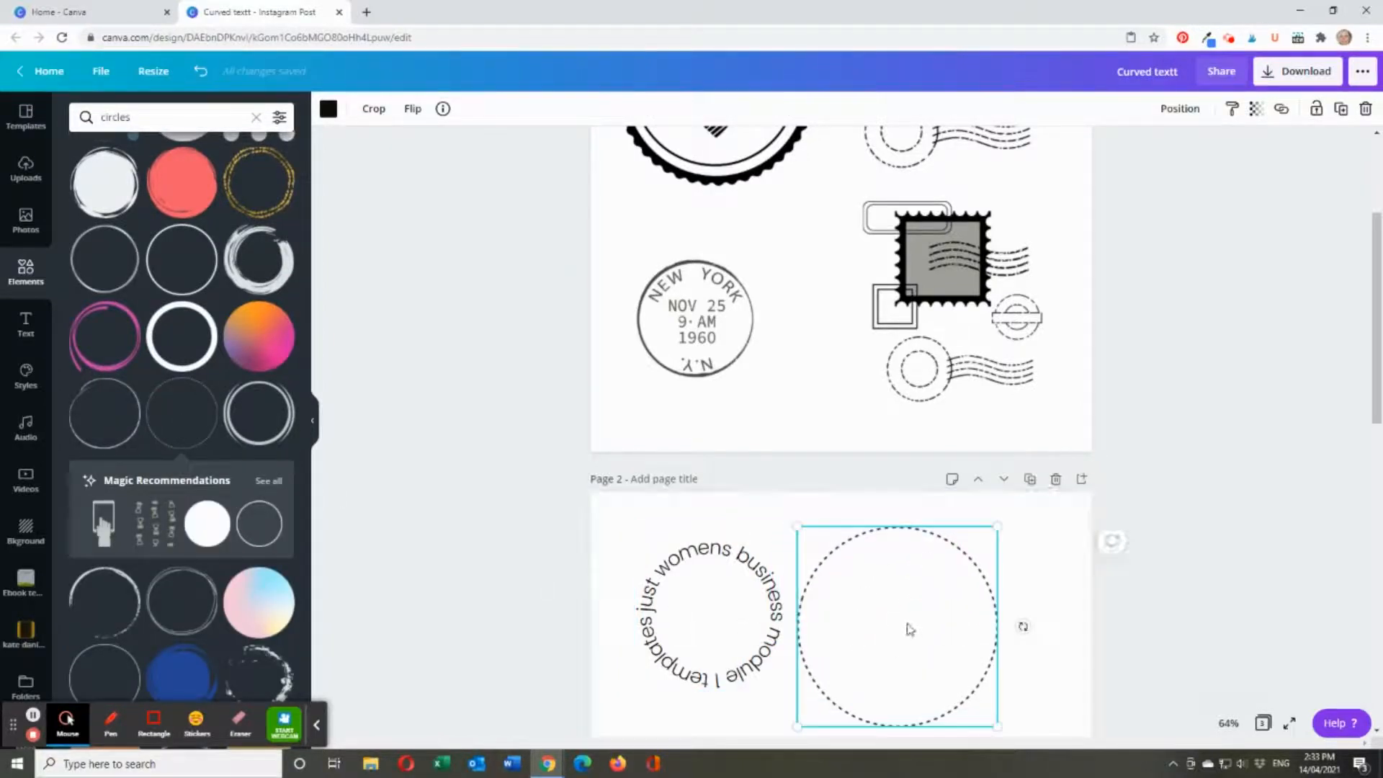
Add a thick brush-stroke circle and a thin sketched circle to page 2, and delete the brush-stroke one
{"action": "scroll", "coordinate": [176, 595], "scroll_direction": "down", "scroll_amount": 3}
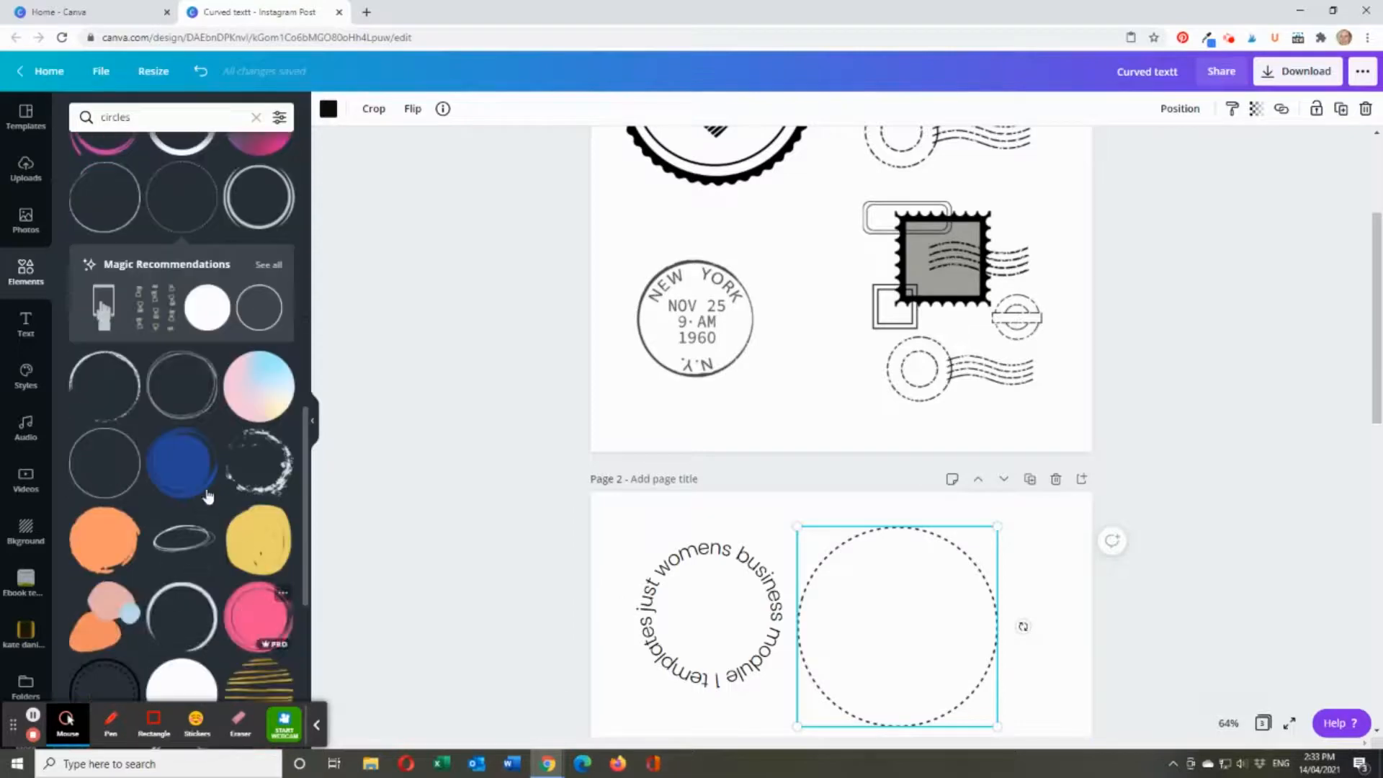
{"action": "left_click", "coordinate": [120, 401]}
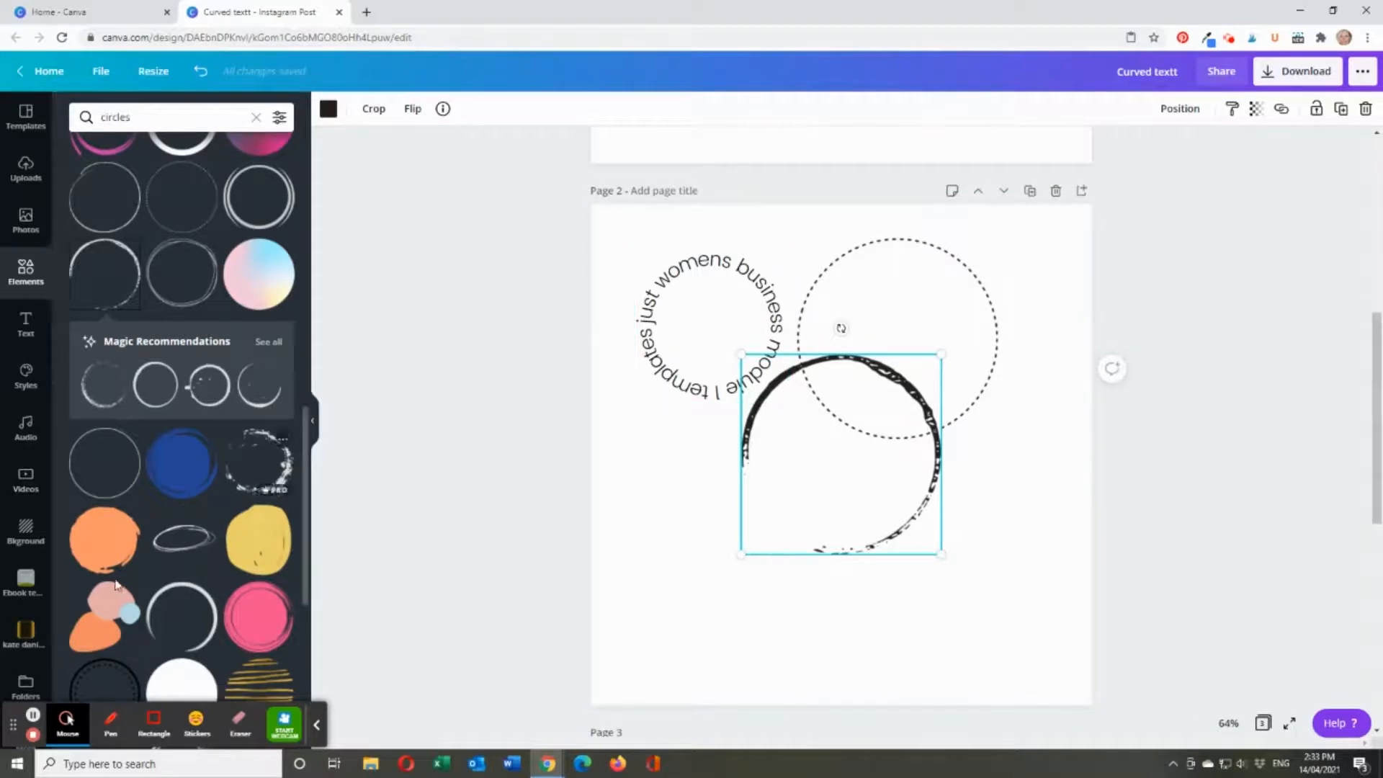
{"action": "scroll", "coordinate": [115, 584], "scroll_direction": "down", "scroll_amount": 5}
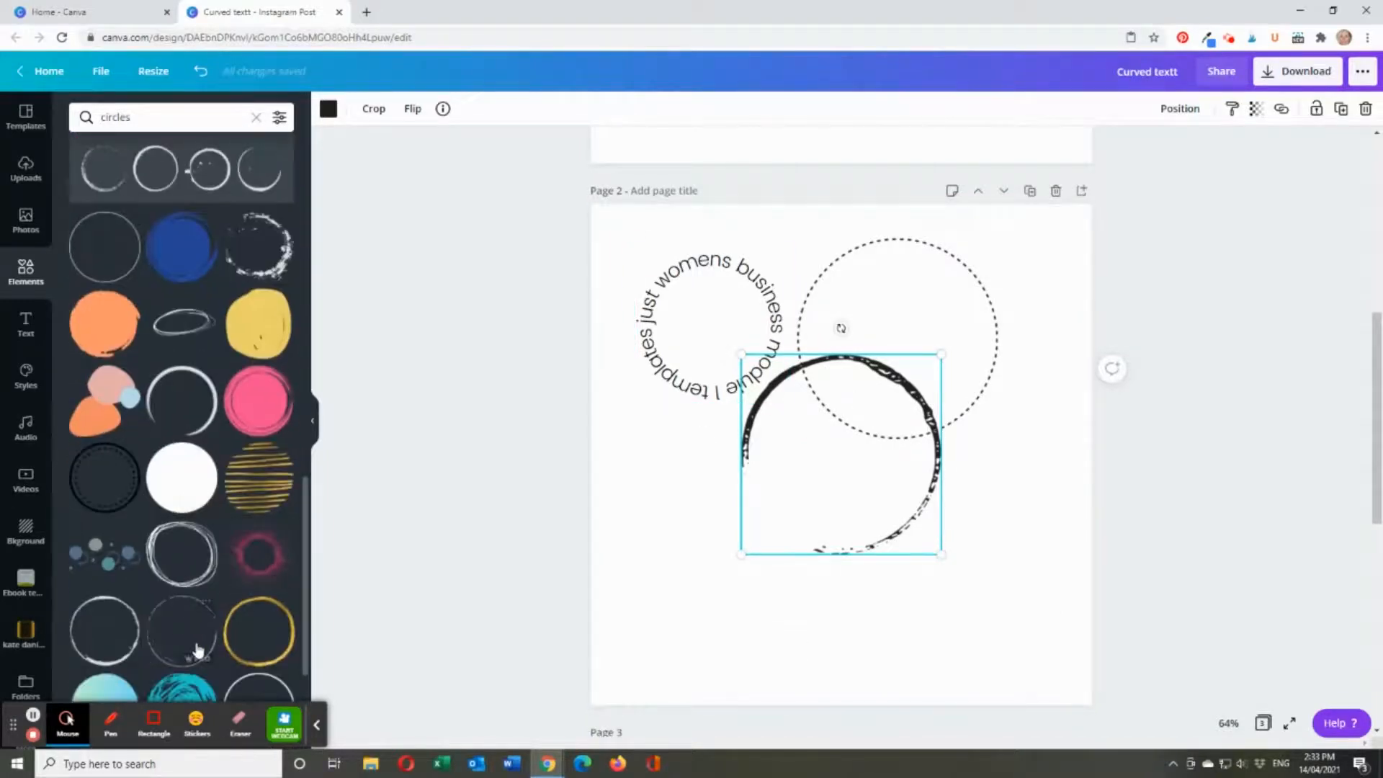
{"action": "left_click", "coordinate": [180, 629]}
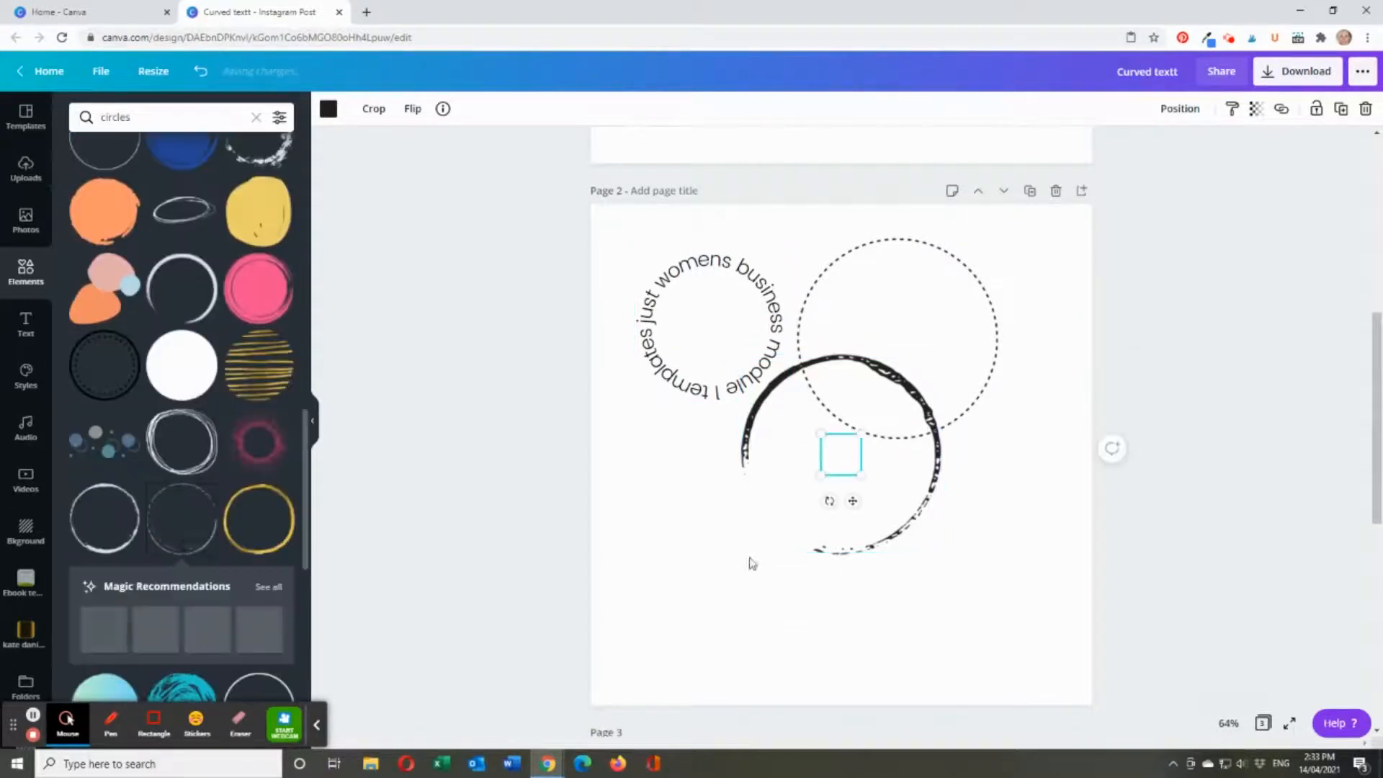
{"action": "left_click", "coordinate": [926, 445]}
{"action": "key", "text": "Delete"}
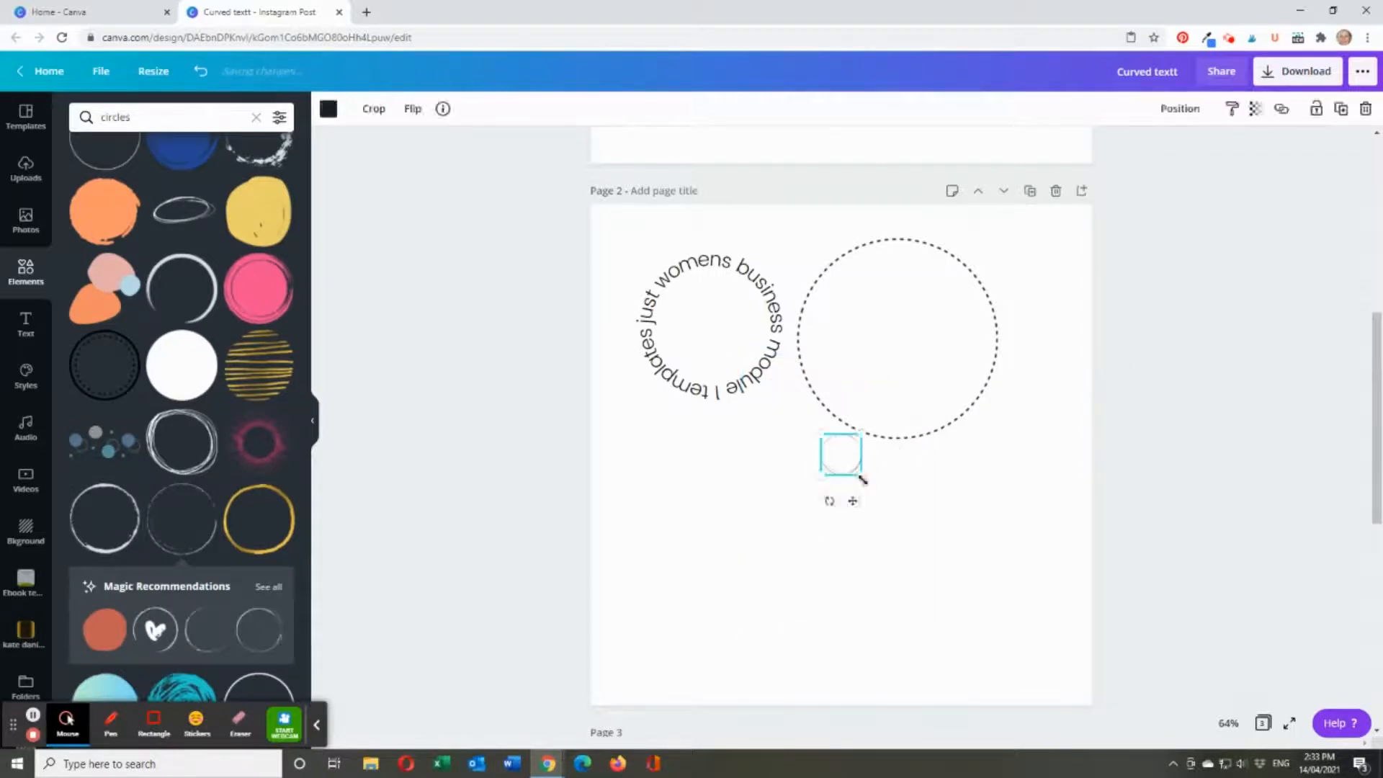
Enlarge the thin sketched circle, place it in the lower middle of page 2, and move the dashed circle to the page's upper-right corner
{"action": "left_click_drag", "start_coordinate": [862, 478], "coordinate": [1022, 637]}
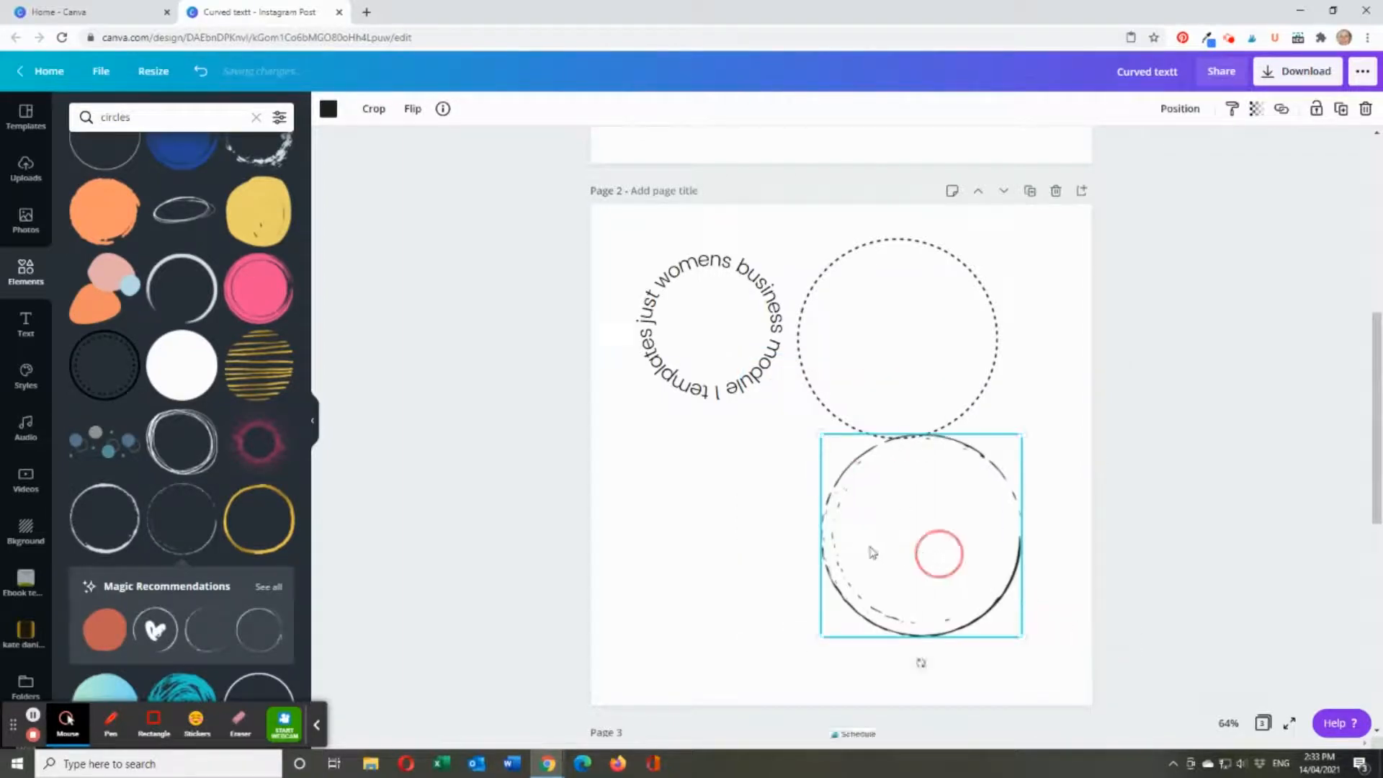
{"action": "left_click_drag", "start_coordinate": [938, 554], "coordinate": [825, 544]}
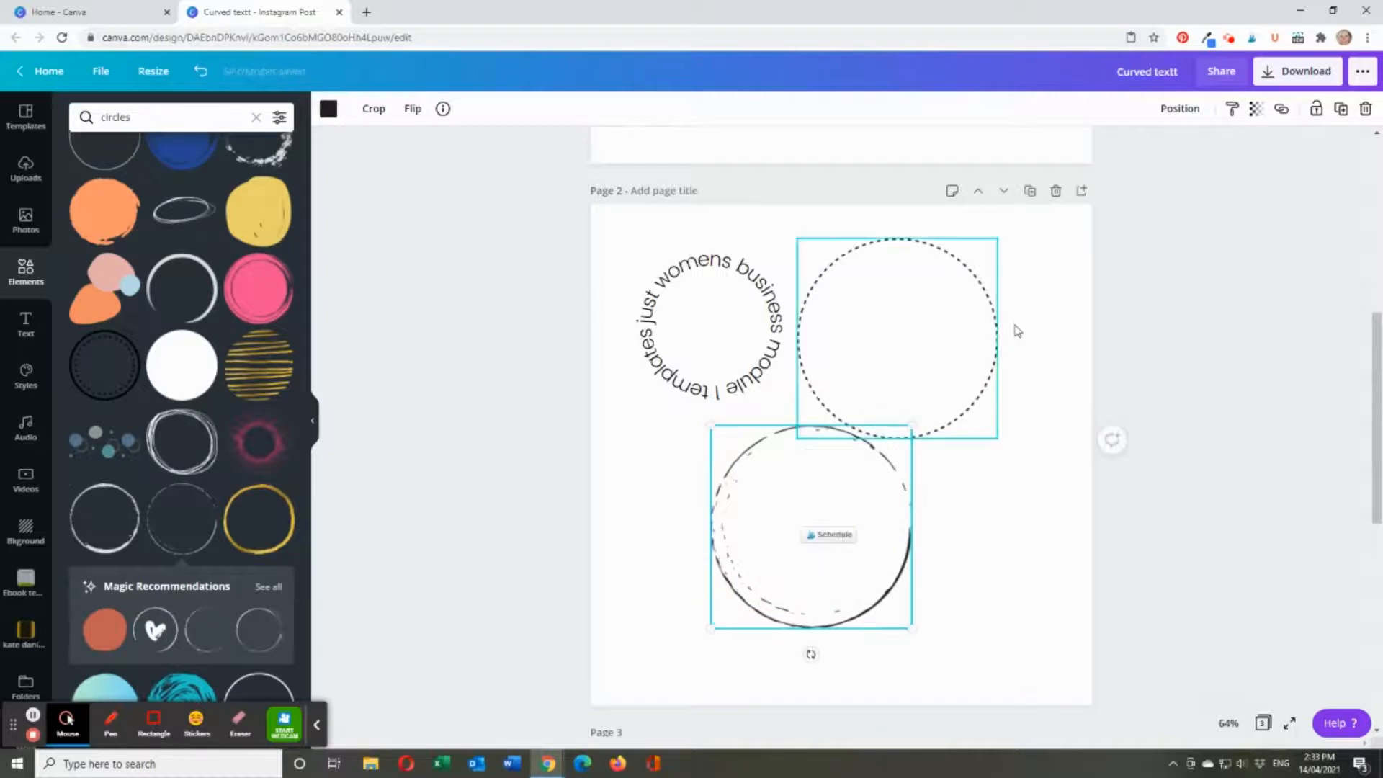
{"action": "left_click_drag", "start_coordinate": [944, 370], "coordinate": [1071, 299]}
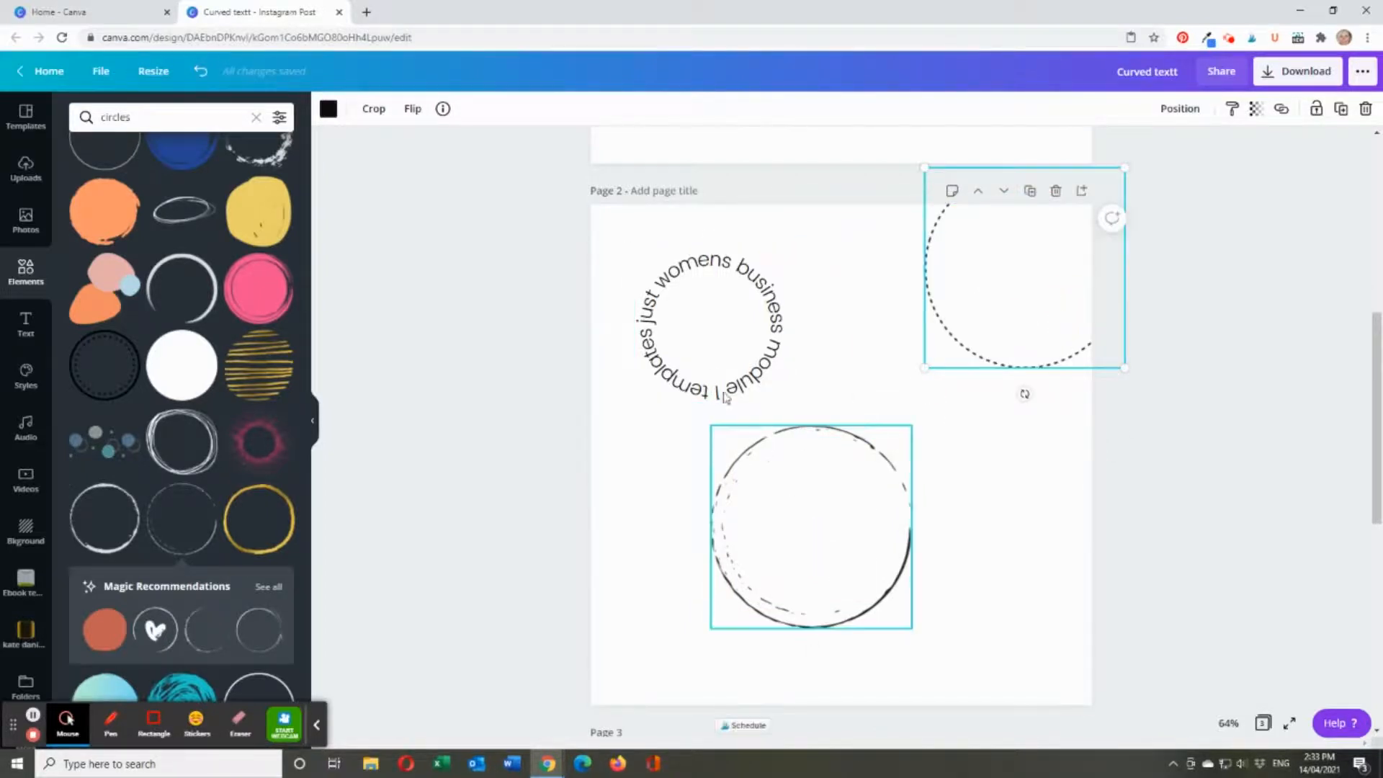
Center the circular text over the thin sketched circle and shrink that circle to fit inside the ring of lettering
{"action": "left_click_drag", "start_coordinate": [724, 398], "coordinate": [808, 549]}
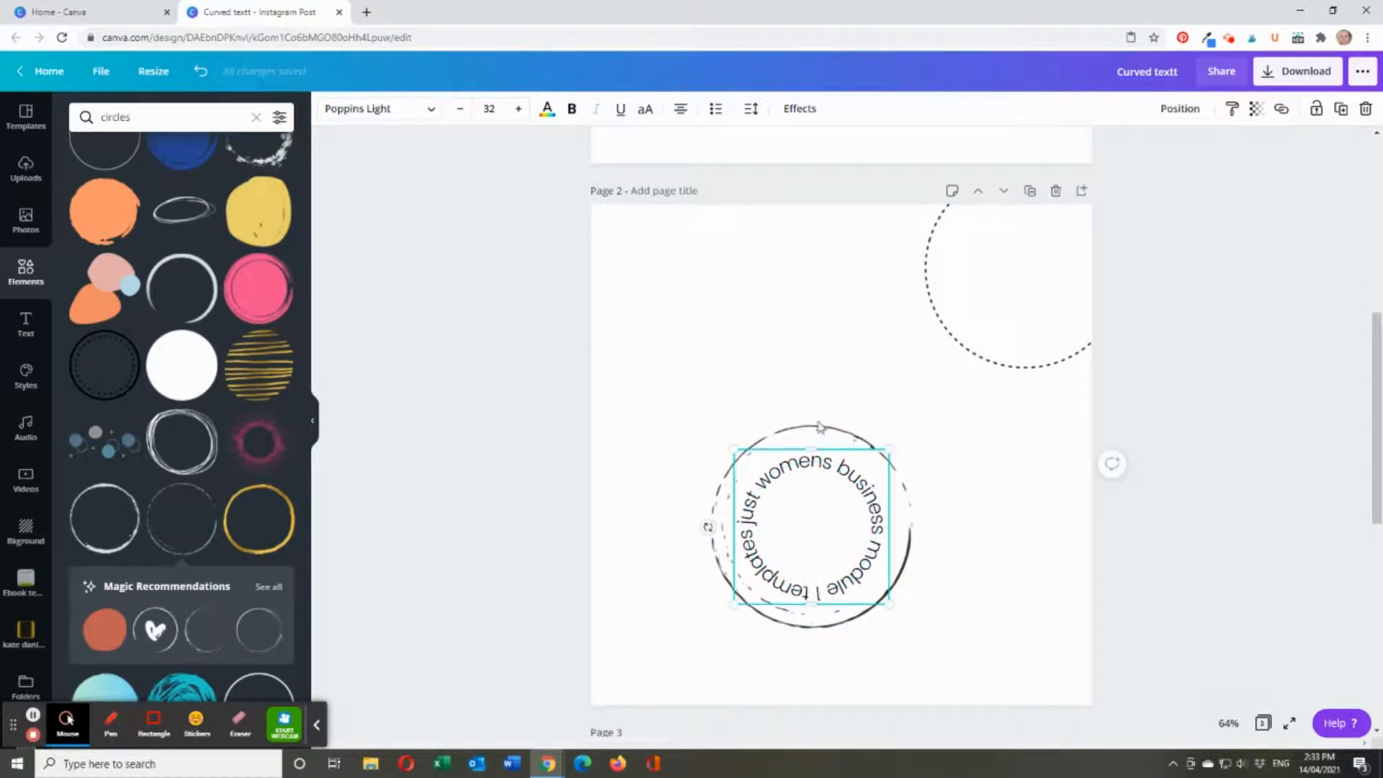
{"action": "left_click", "coordinate": [830, 490]}
{"action": "mouse_move", "coordinate": [912, 426]}
{"action": "left_mouse_down"}
{"action": "mouse_move", "coordinate": [968, 370]}
{"action": "mouse_move", "coordinate": [850, 488]}
{"action": "left_mouse_up"}
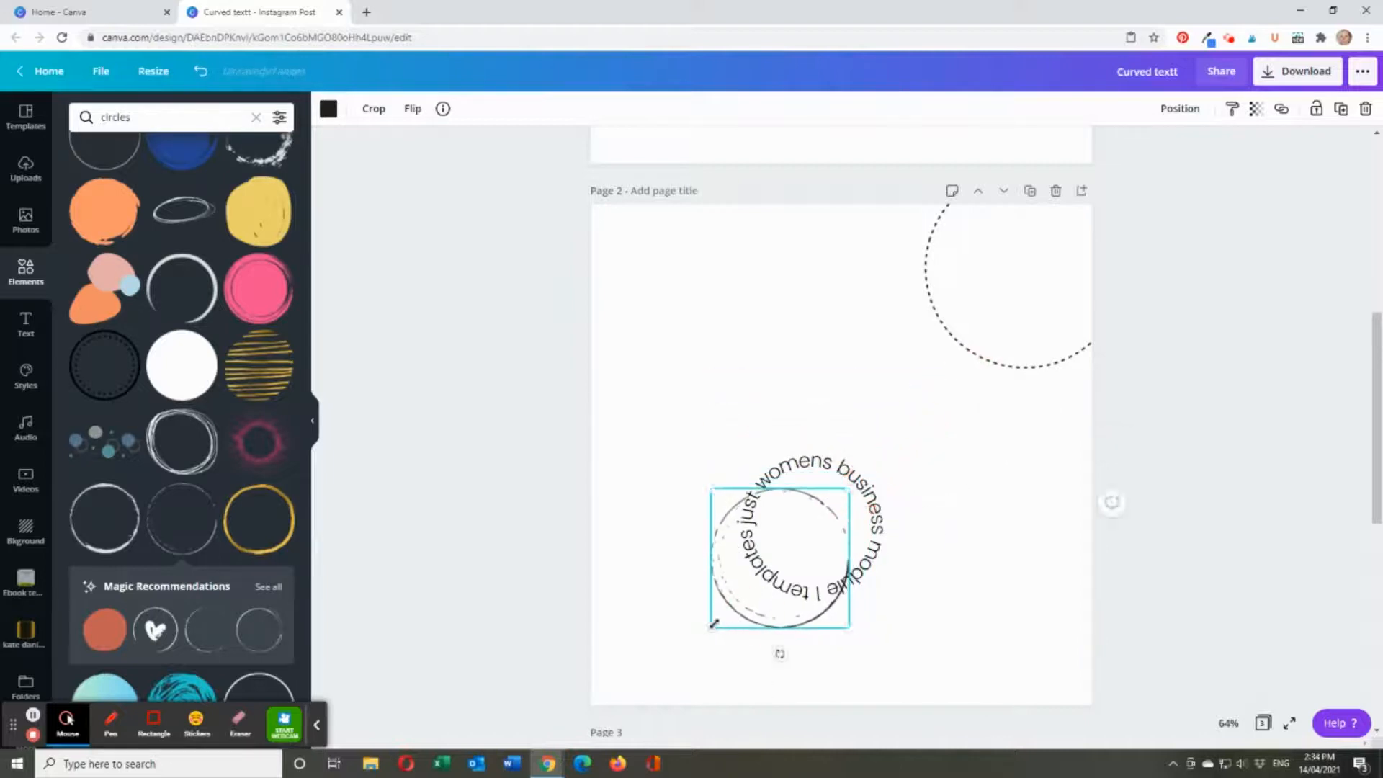
{"action": "left_click_drag", "start_coordinate": [714, 624], "coordinate": [816, 520]}
{"action": "left_click", "coordinate": [903, 518]}
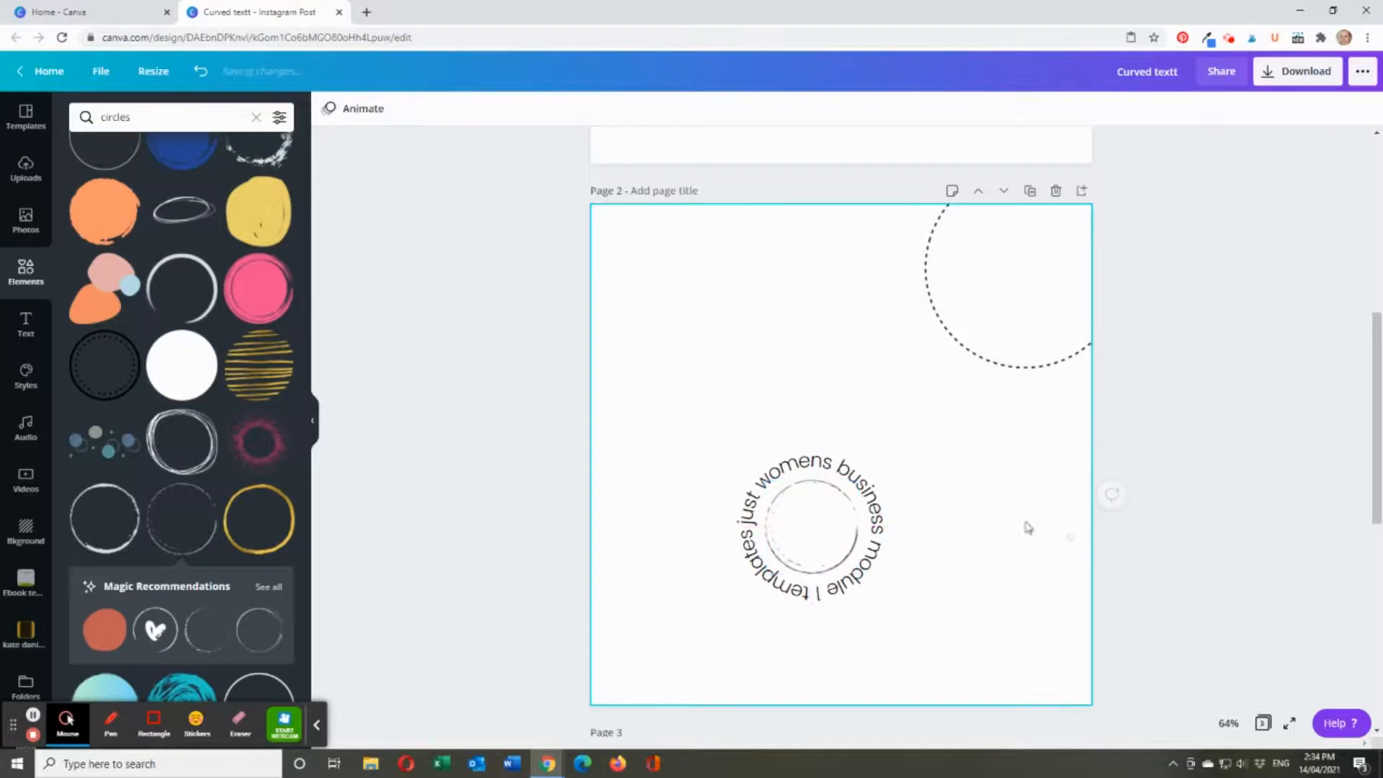
Enlarge the thin inner circle slightly and re-center it inside the circular text
{"action": "left_click", "coordinate": [809, 543]}
{"action": "left_click_drag", "start_coordinate": [760, 470], "coordinate": [758, 469]}
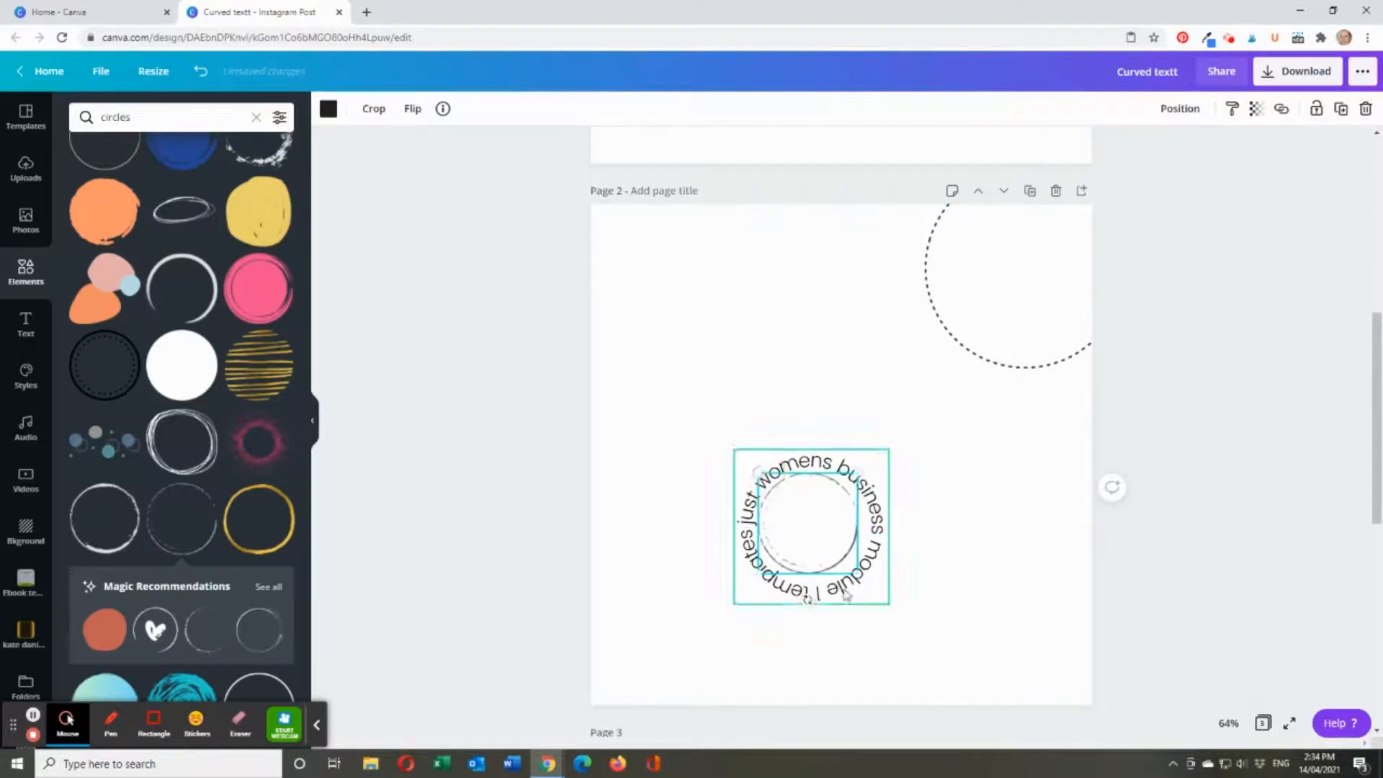
{"action": "left_click", "coordinate": [817, 530]}
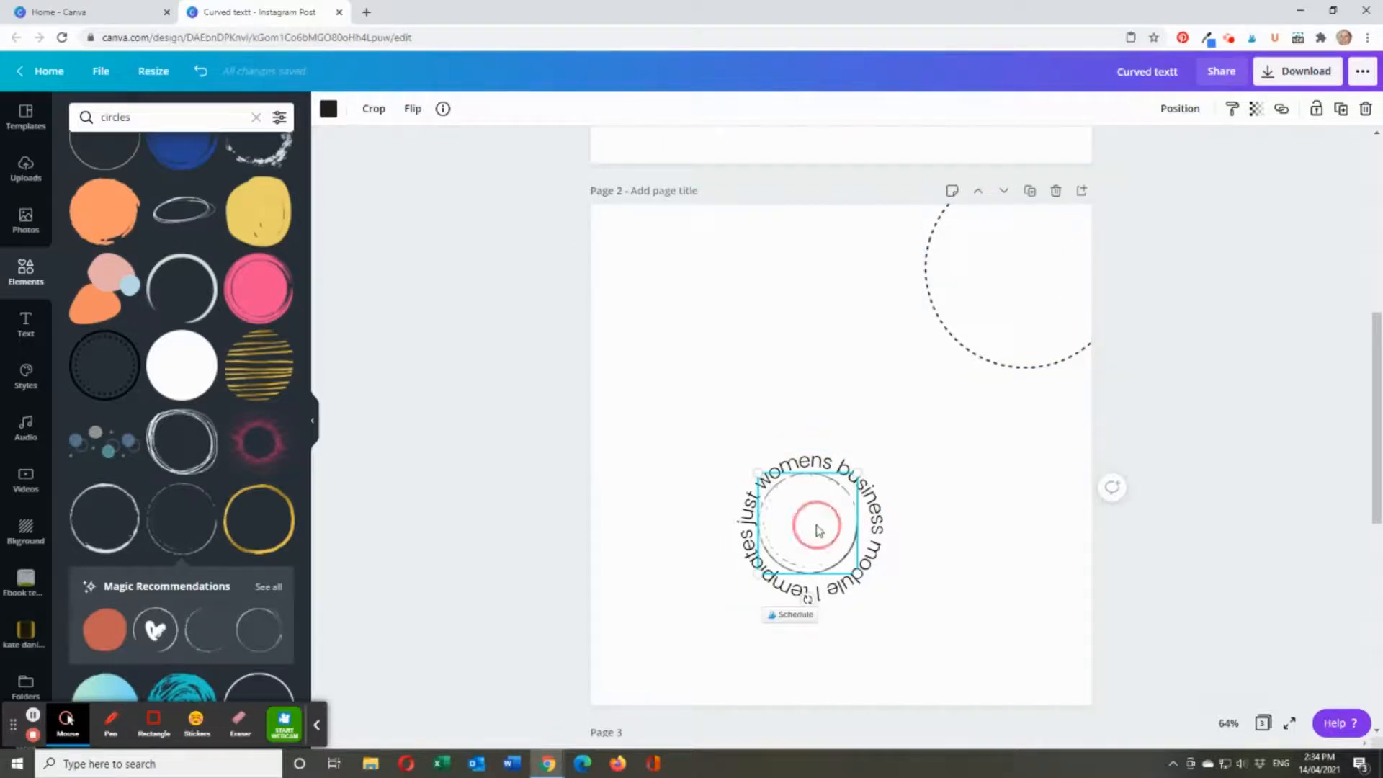
{"action": "left_click", "coordinate": [1009, 544]}
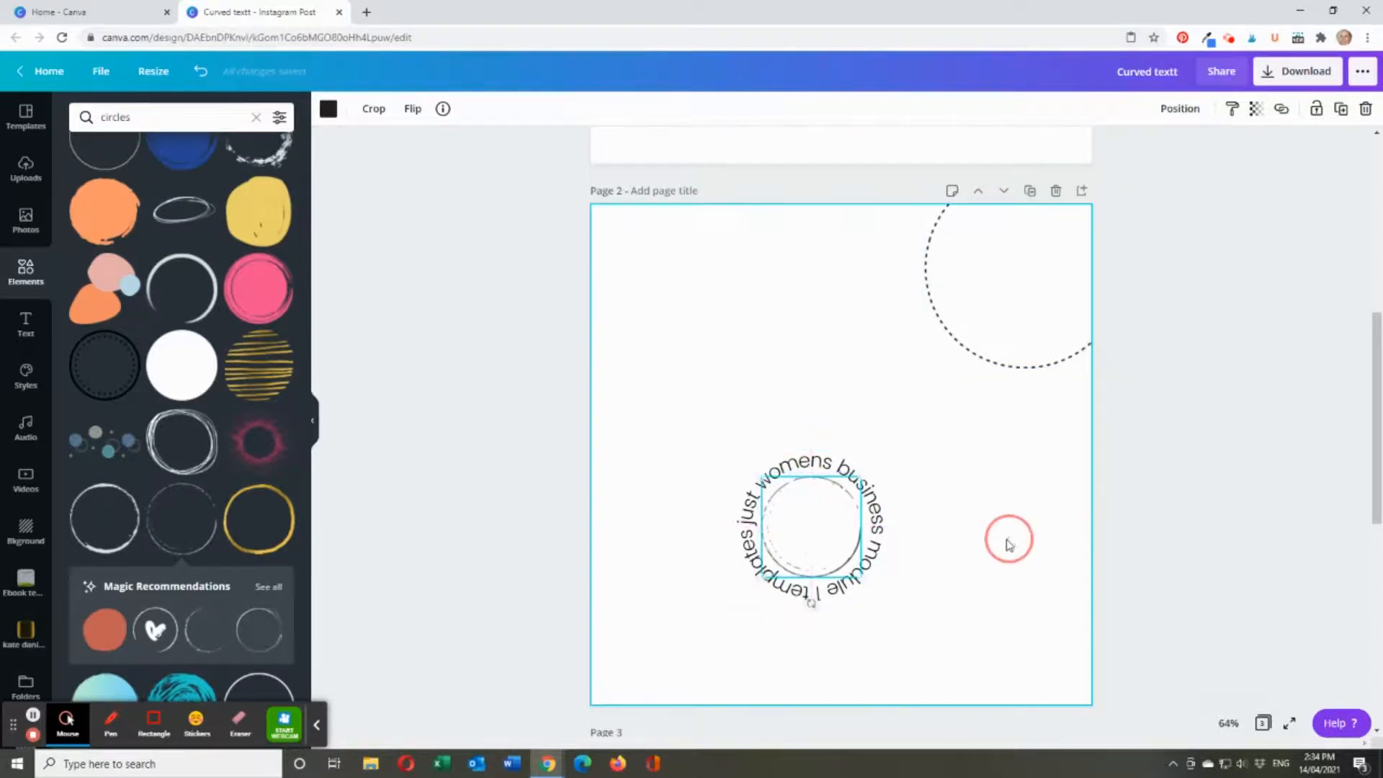
{"action": "left_click", "coordinate": [881, 562]}
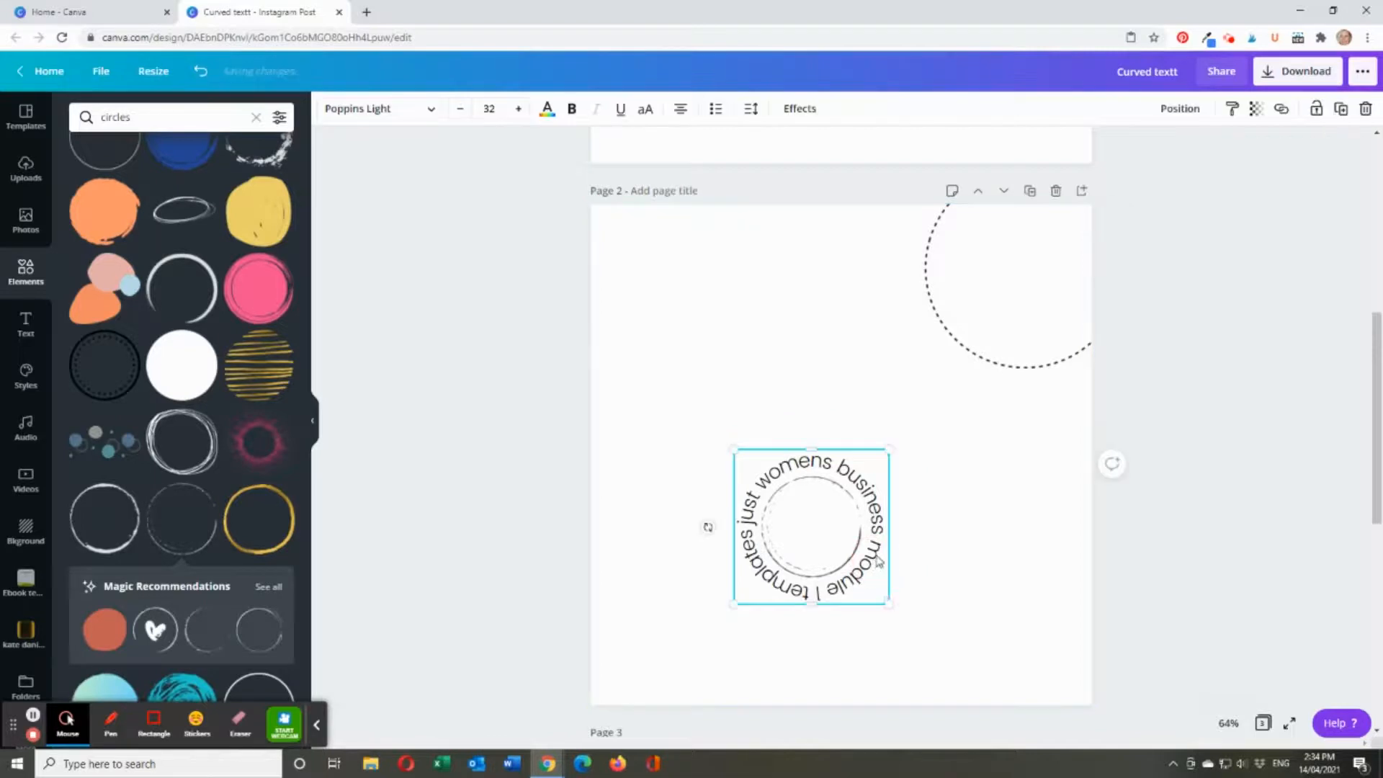
{"action": "left_click", "coordinate": [489, 108]}
{"action": "left_click", "coordinate": [762, 393]}
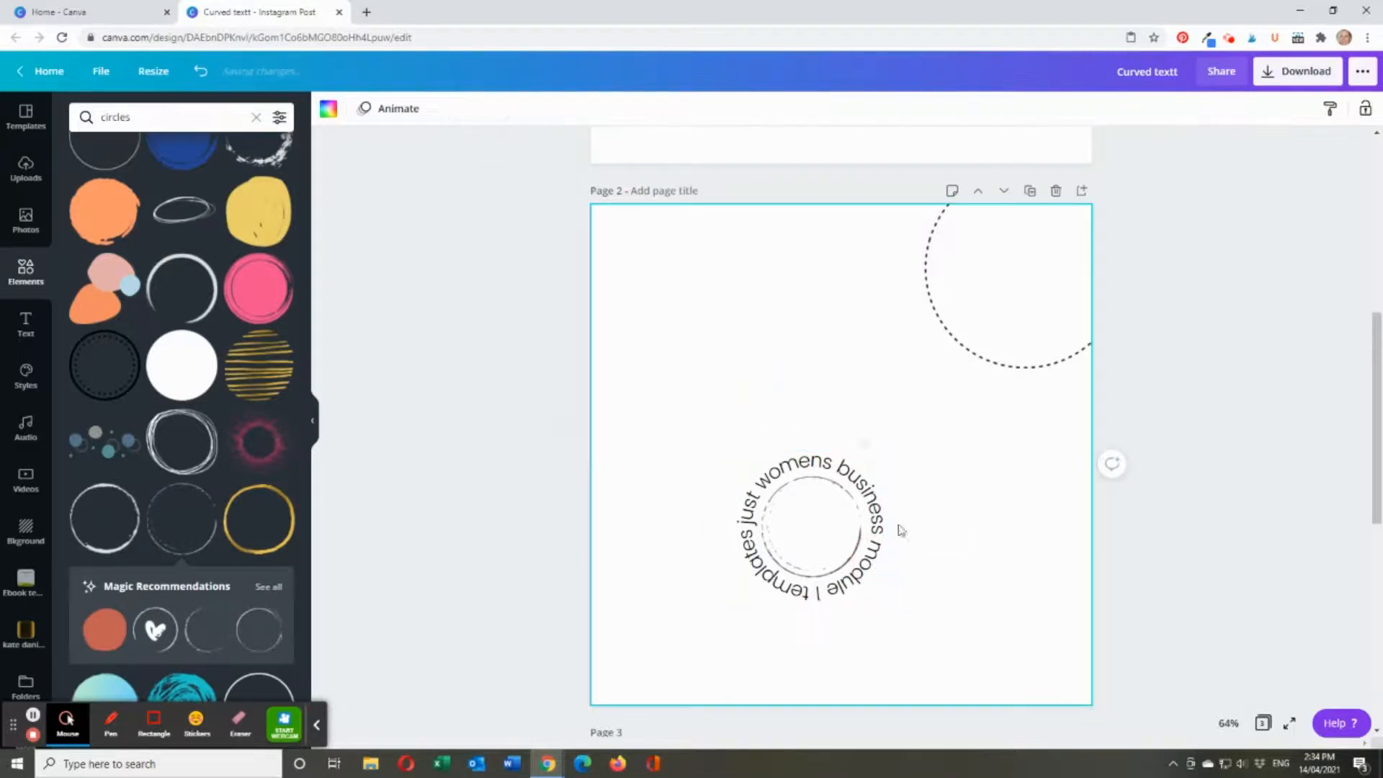
Enlarge the inner circle from two opposite corners until it sits close to the lettering
{"action": "left_click", "coordinate": [814, 499]}
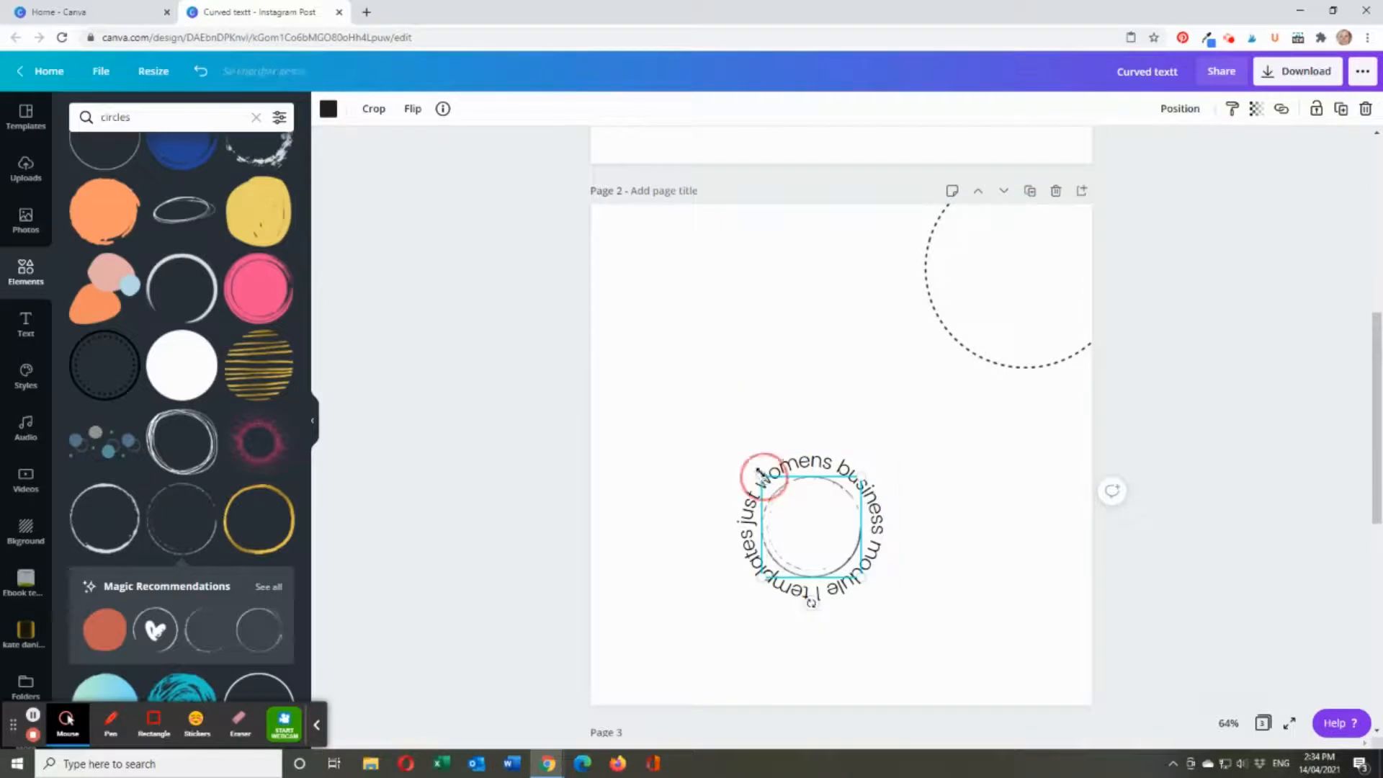
{"action": "left_click_drag", "start_coordinate": [759, 473], "coordinate": [754, 468]}
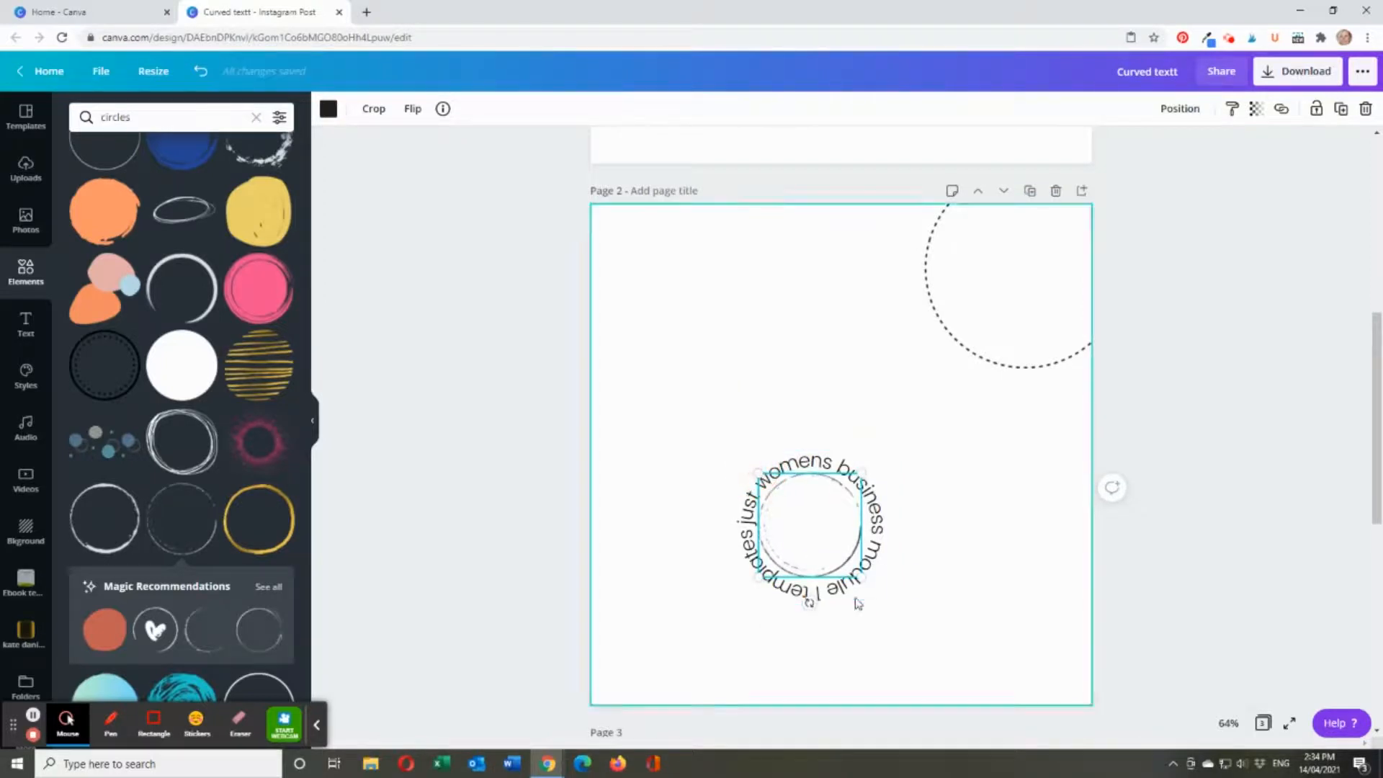
{"action": "left_click_drag", "start_coordinate": [862, 577], "coordinate": [876, 579]}
{"action": "left_click", "coordinate": [915, 566]}
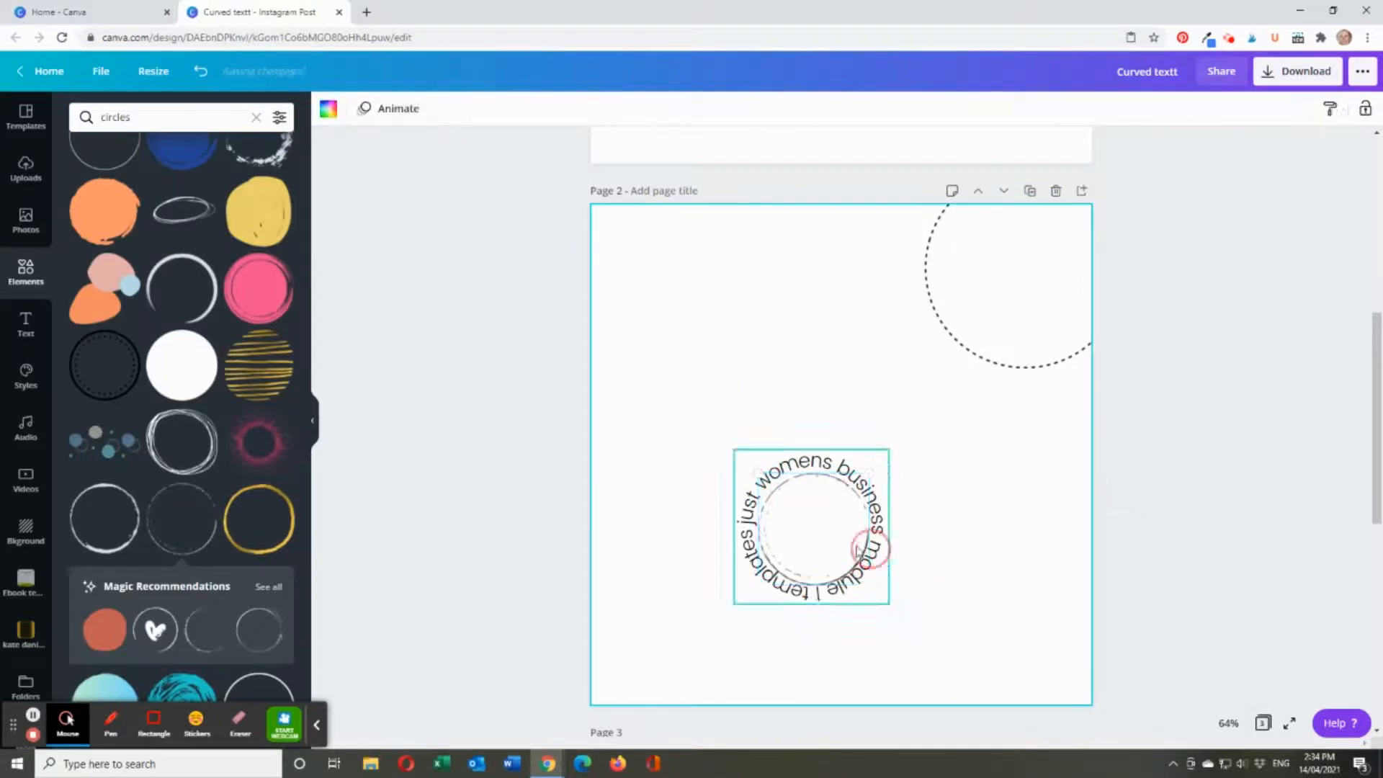
Move the dashed circle over the circular text and align it to the center and middle of the page
{"action": "left_click_drag", "start_coordinate": [1040, 307], "coordinate": [756, 514]}
{"action": "left_click", "coordinate": [922, 618]}
{"action": "left_click", "coordinate": [842, 386]}
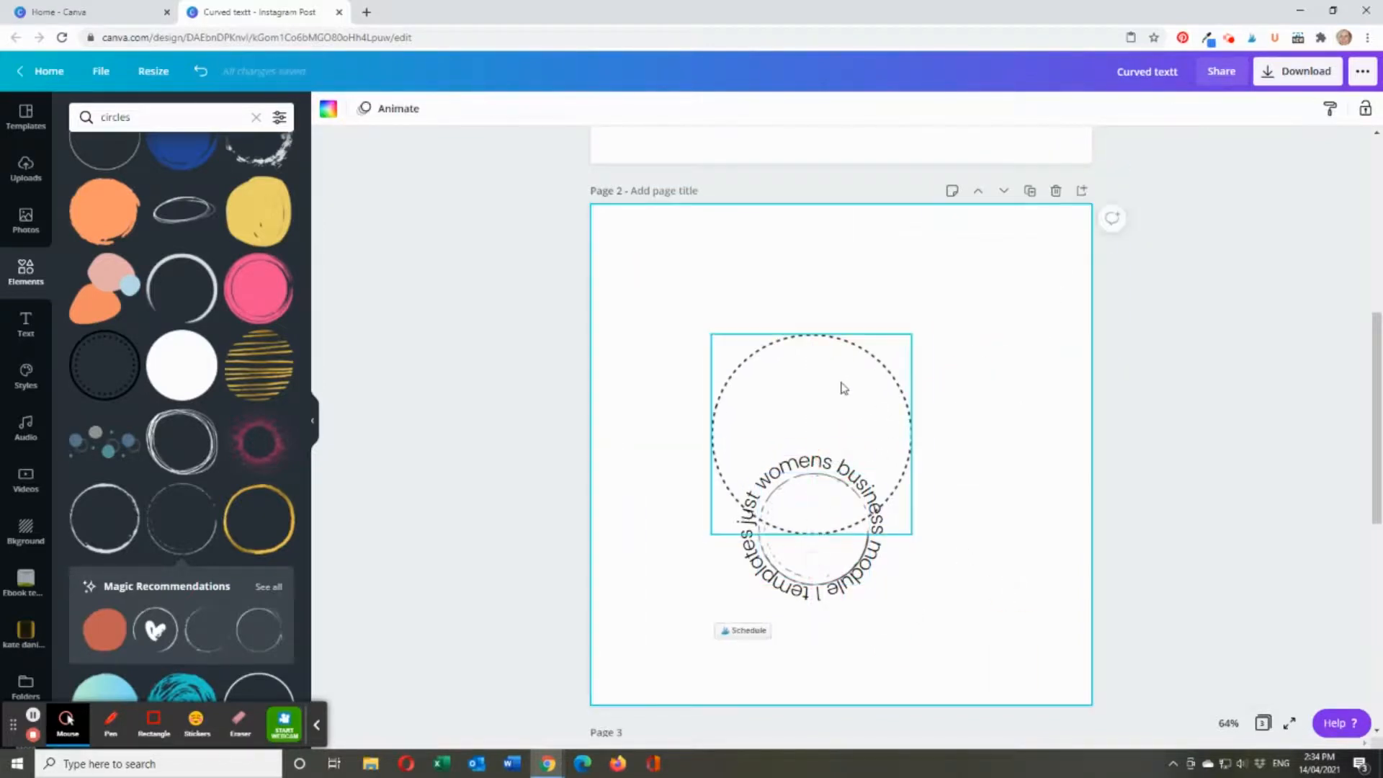
{"action": "left_click", "coordinate": [1180, 110]}
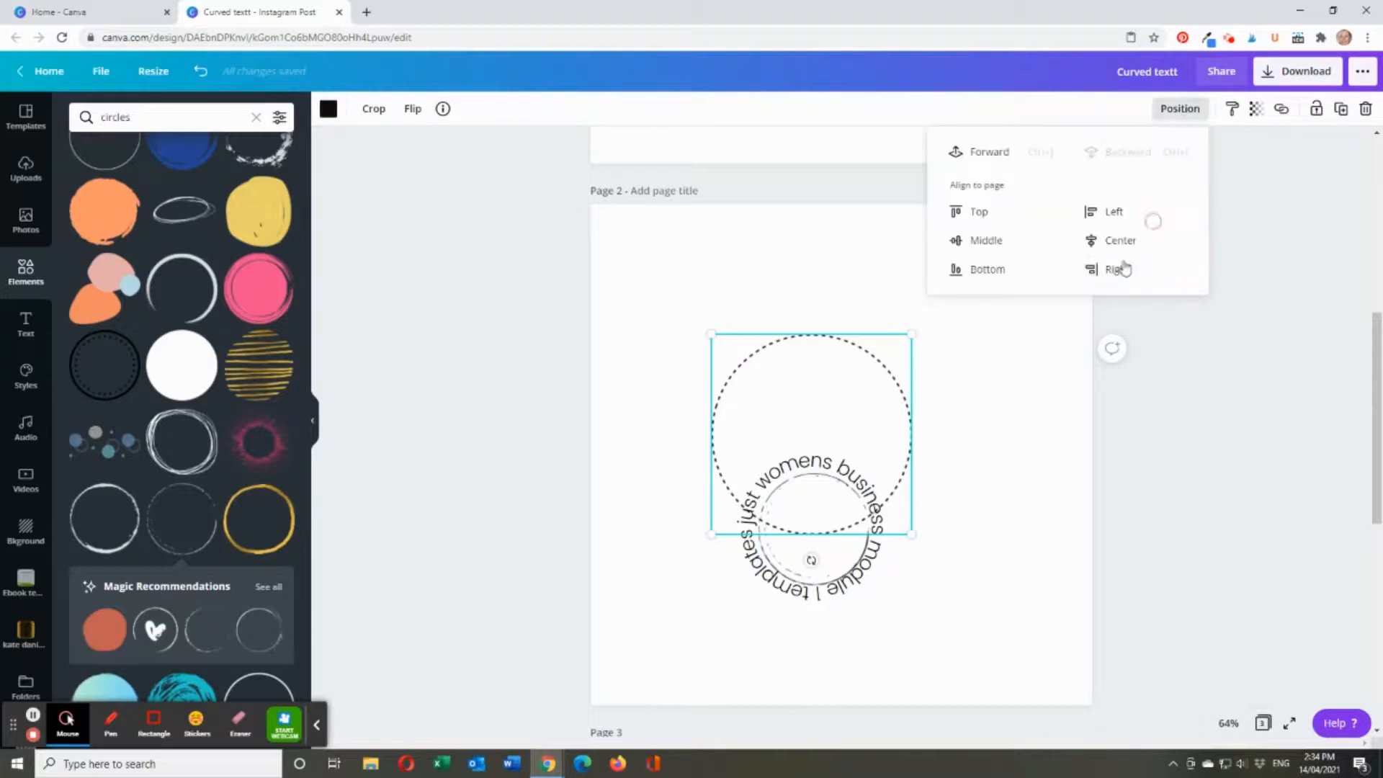
{"action": "left_click", "coordinate": [1124, 240]}
{"action": "left_click", "coordinate": [985, 252]}
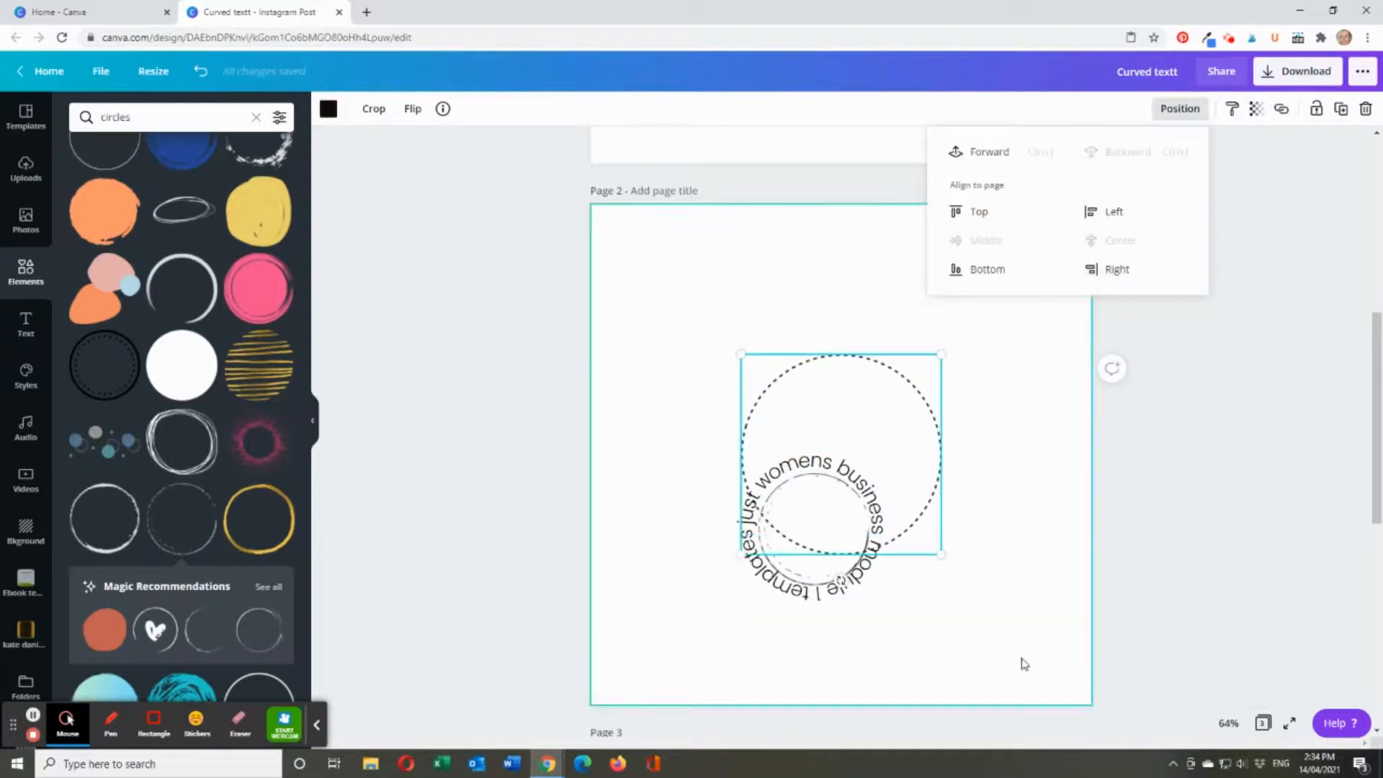
Align the circular text to the center and middle of the page, inside the dashed circle
{"action": "left_click", "coordinate": [849, 468]}
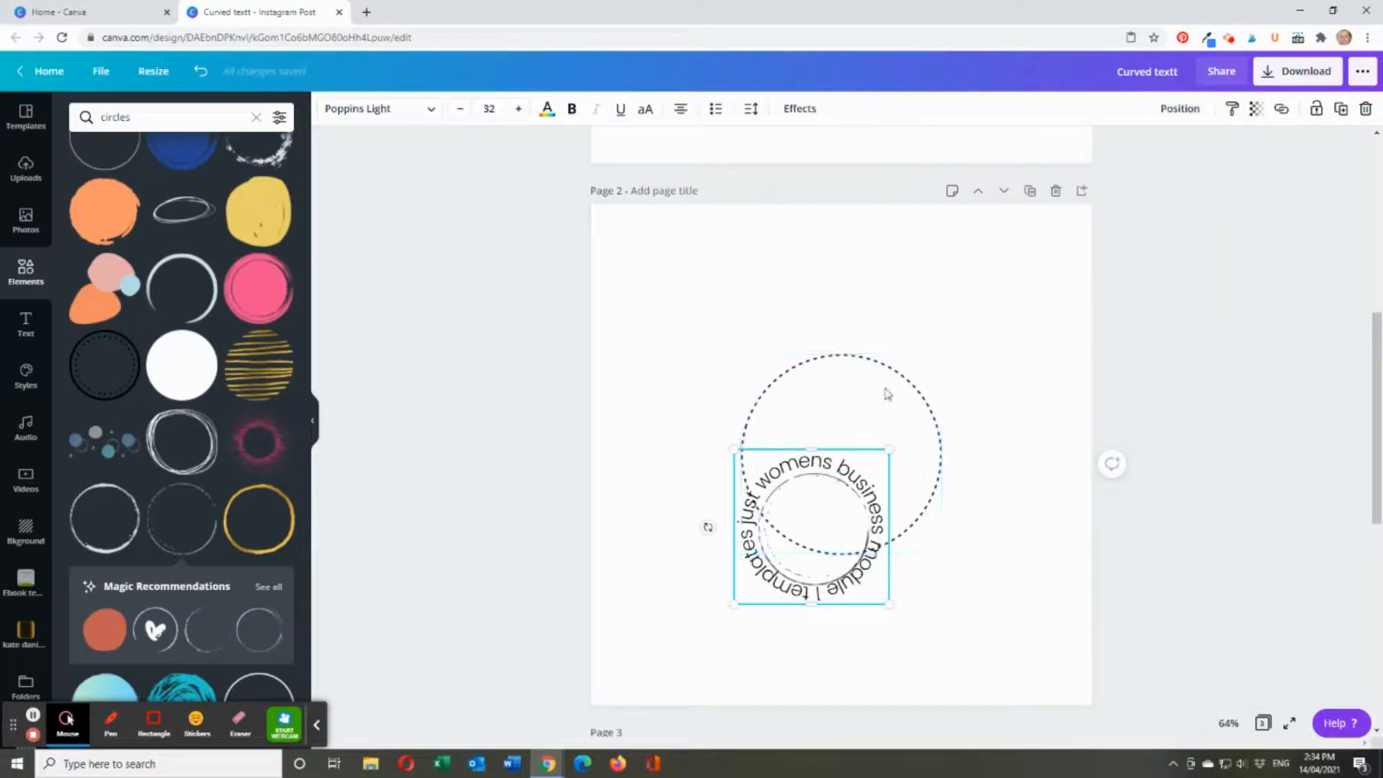
{"action": "left_click", "coordinate": [1181, 109]}
{"action": "left_click", "coordinate": [1118, 240]}
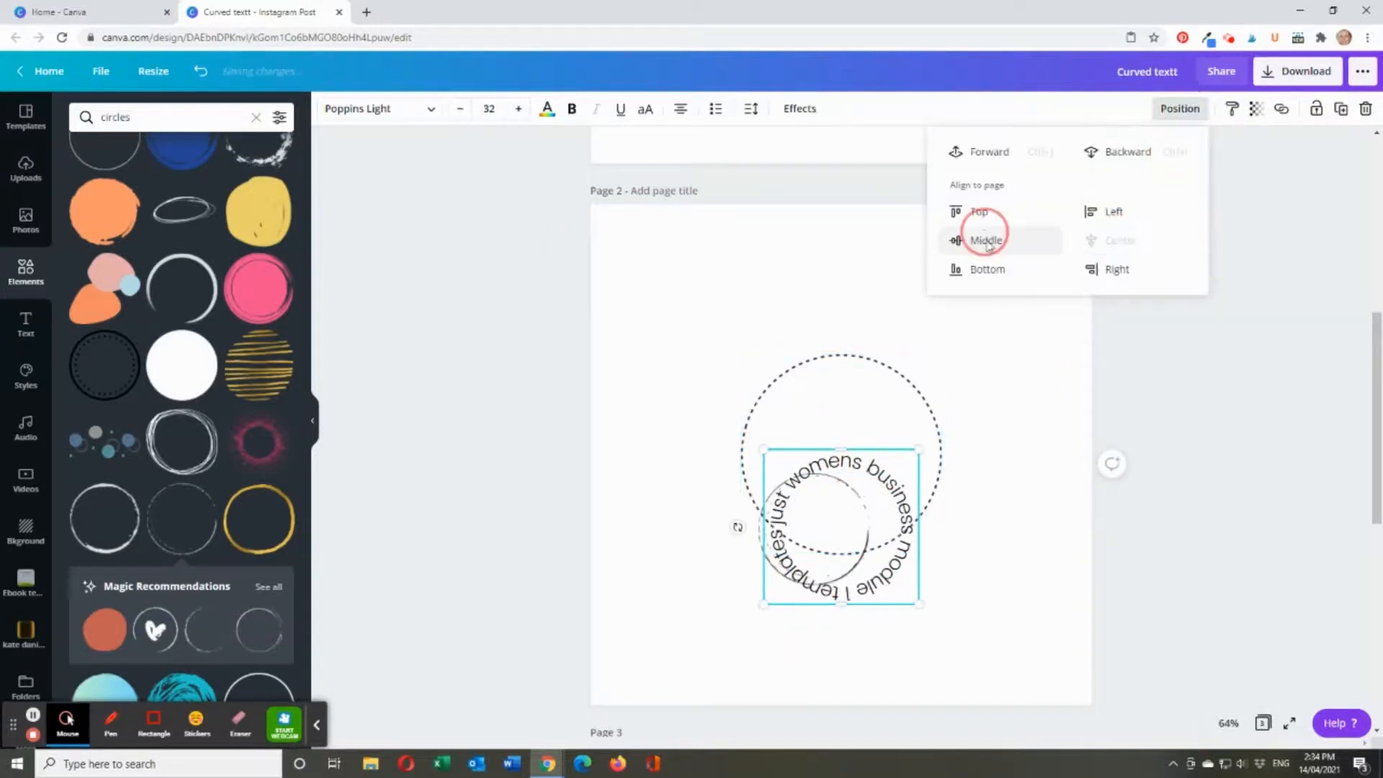
{"action": "left_click", "coordinate": [986, 239]}
Align the thin inner circle to the center and middle of the page, inside the circular text
{"action": "left_click", "coordinate": [793, 570]}
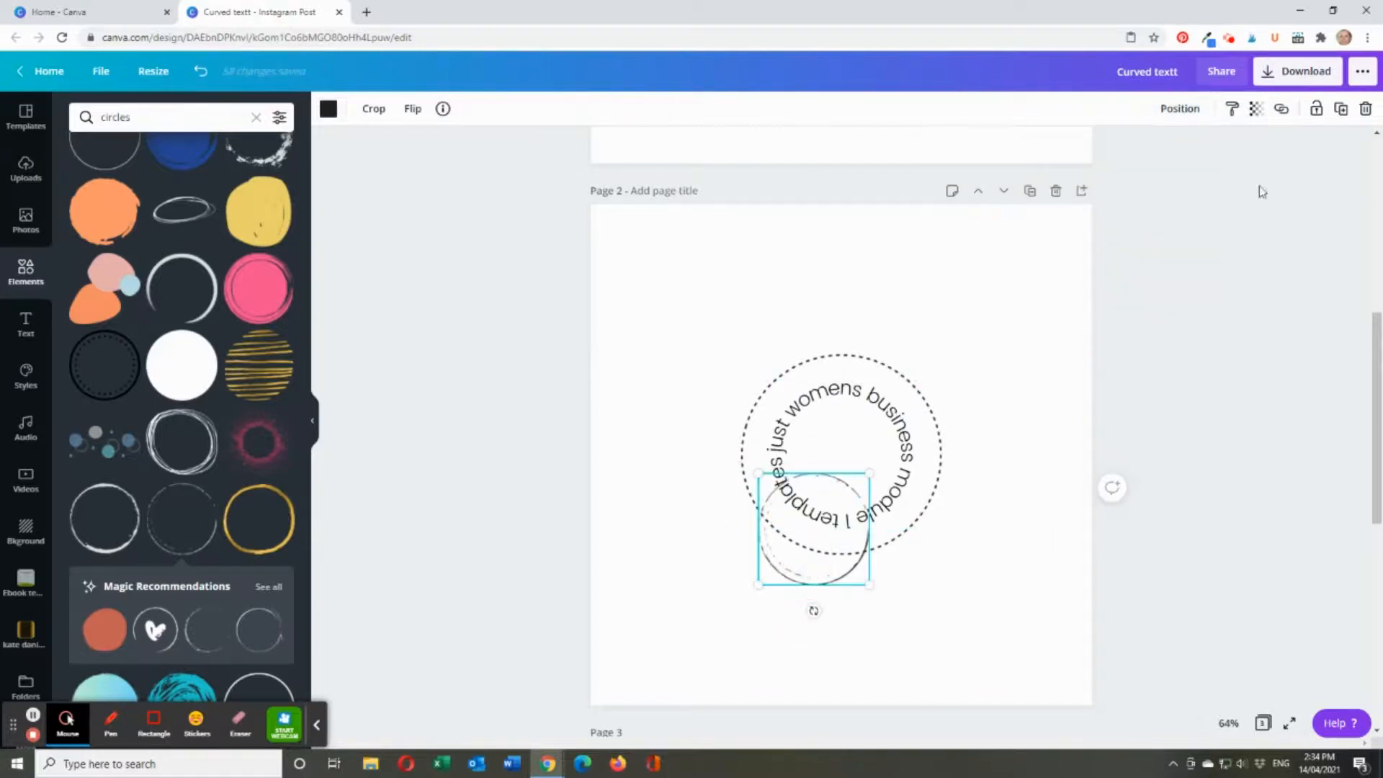
{"action": "left_click", "coordinate": [1181, 109]}
{"action": "left_click", "coordinate": [1117, 240]}
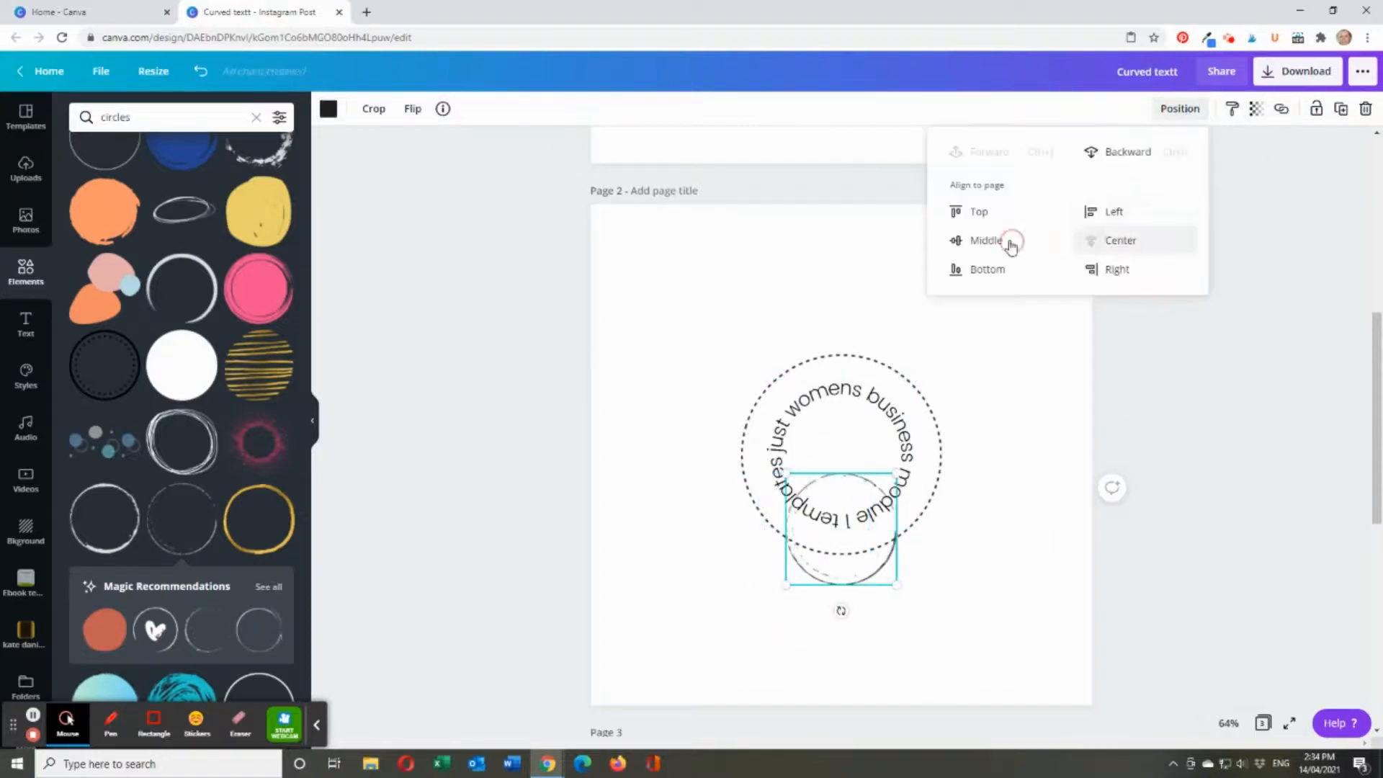
{"action": "left_click", "coordinate": [988, 240]}
{"action": "left_click", "coordinate": [980, 511]}
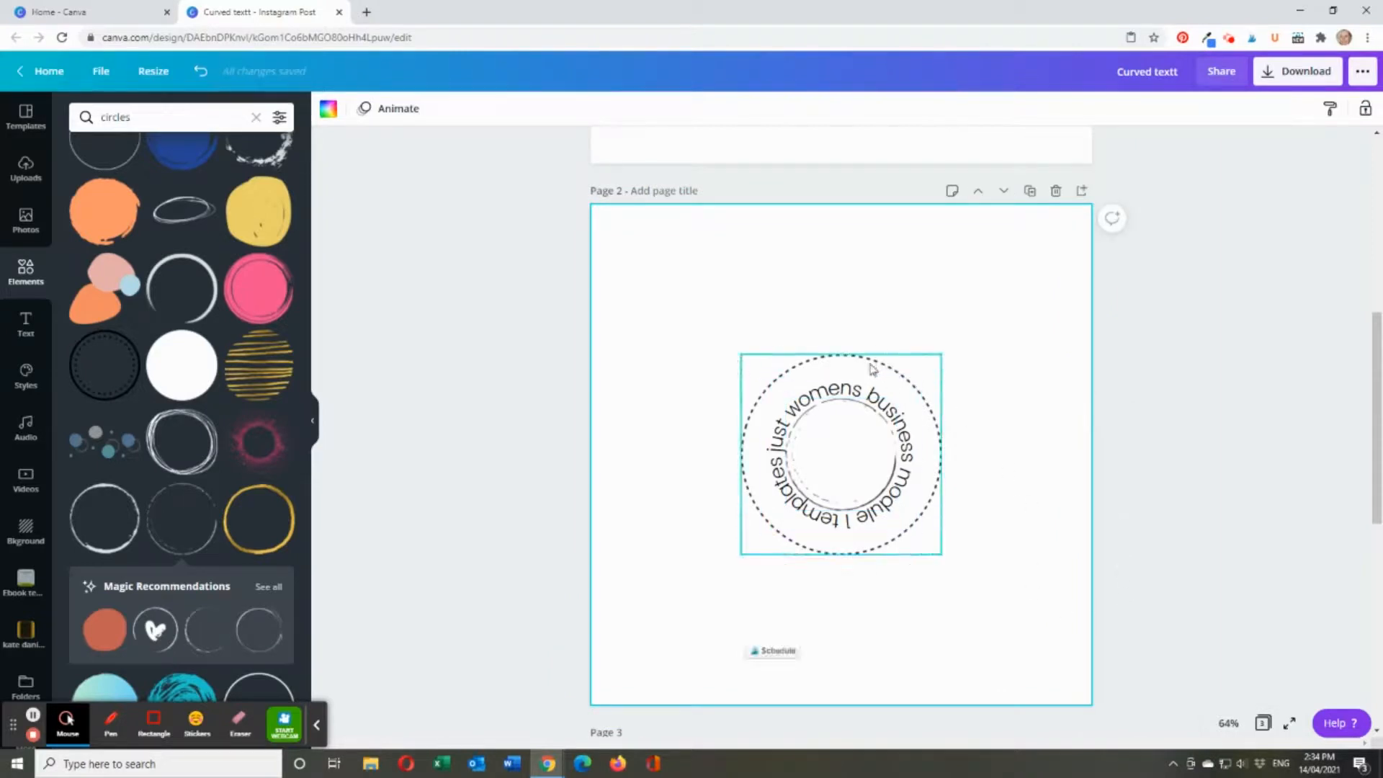
Shrink the dashed circle from two opposite corners to sit just outside the lettering, and align it to the center and middle of the page
{"action": "left_click", "coordinate": [931, 367]}
{"action": "left_click_drag", "start_coordinate": [942, 356], "coordinate": [919, 372]}
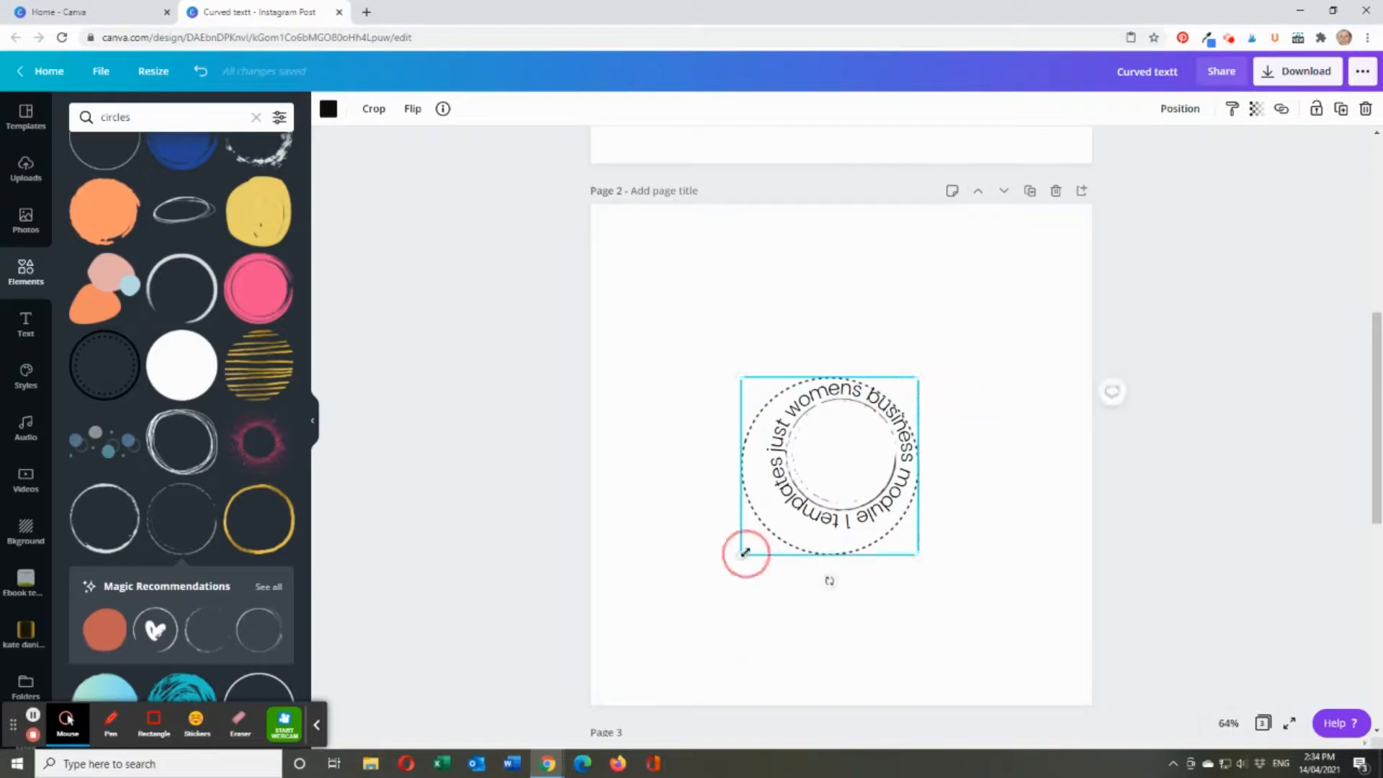
{"action": "left_click_drag", "start_coordinate": [745, 552], "coordinate": [768, 534]}
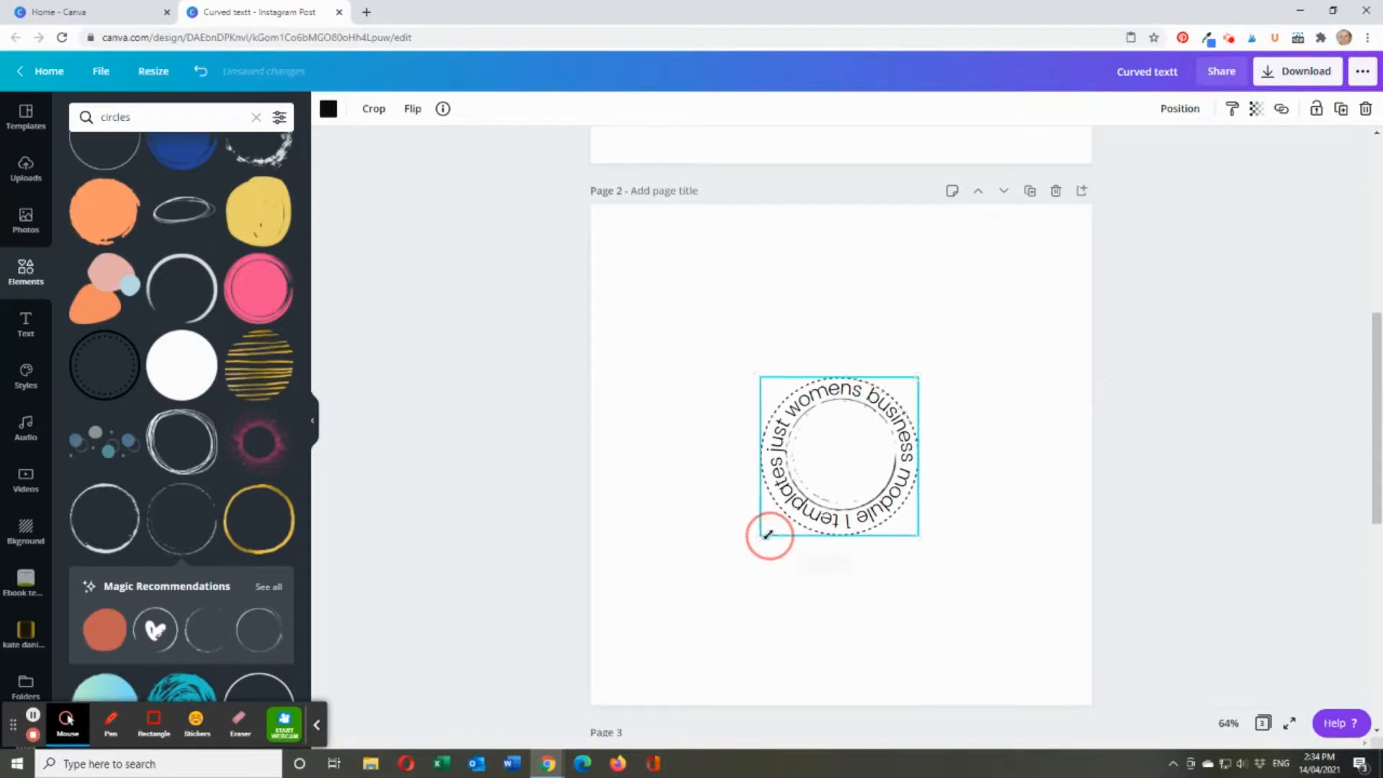
{"action": "left_click", "coordinate": [1168, 110]}
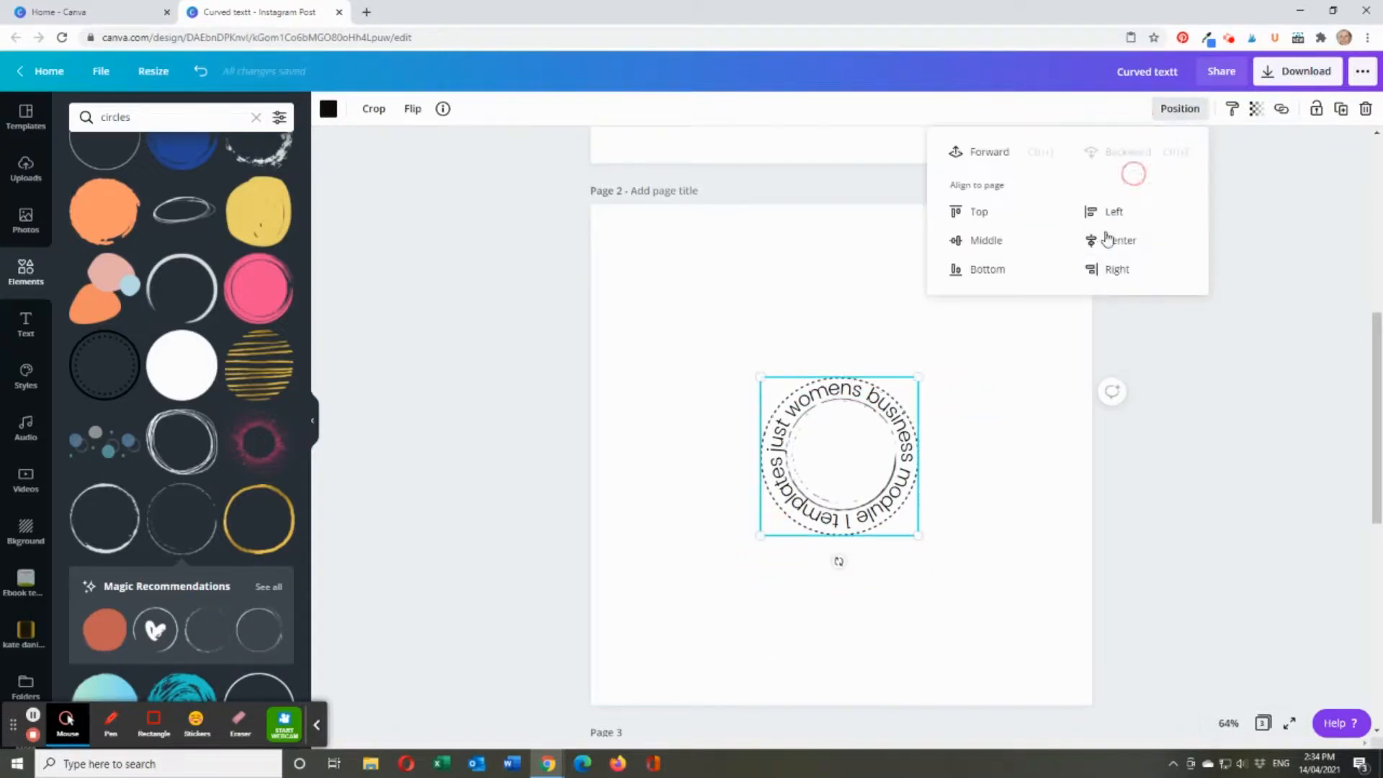
{"action": "left_click", "coordinate": [995, 241]}
{"action": "left_click", "coordinate": [1039, 429]}
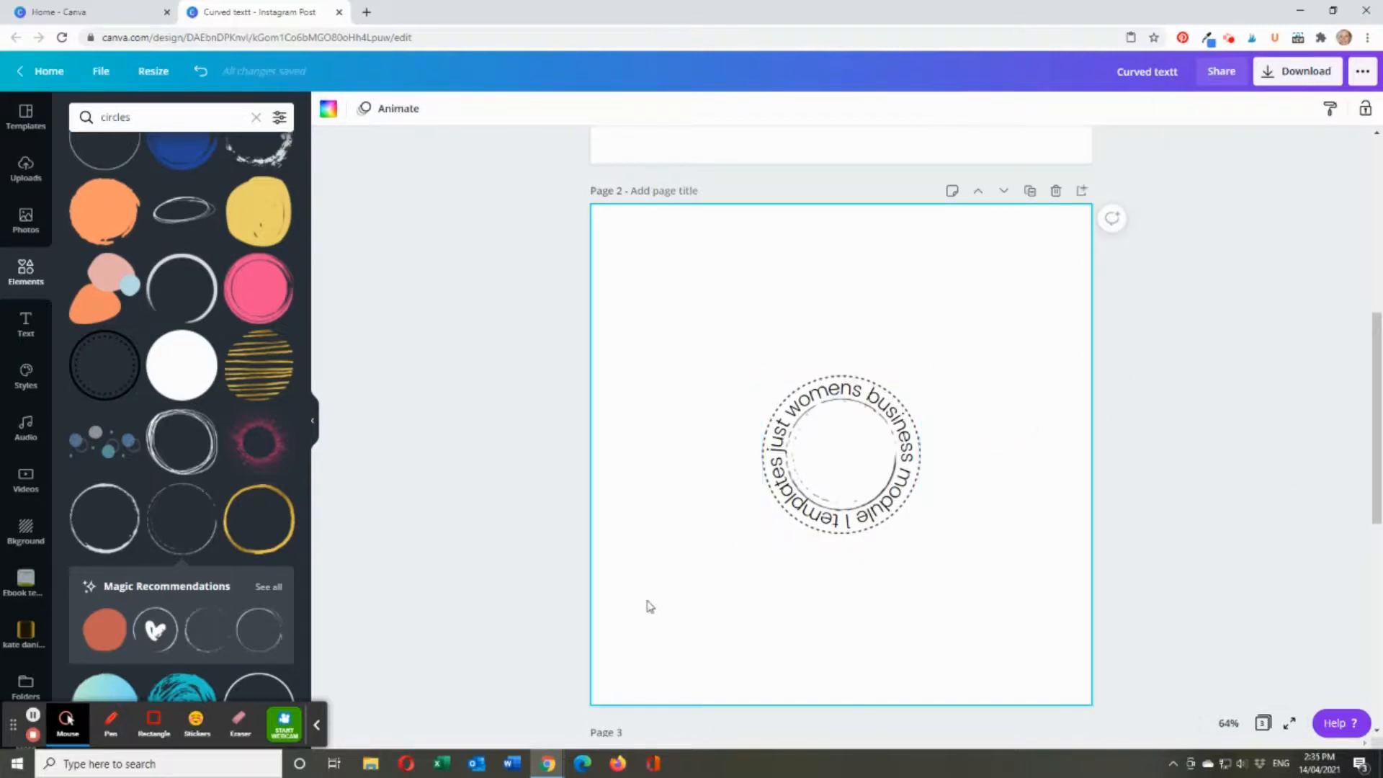
Add a new text box to page 2 and set its font size to 32
{"action": "key", "text": "t"}
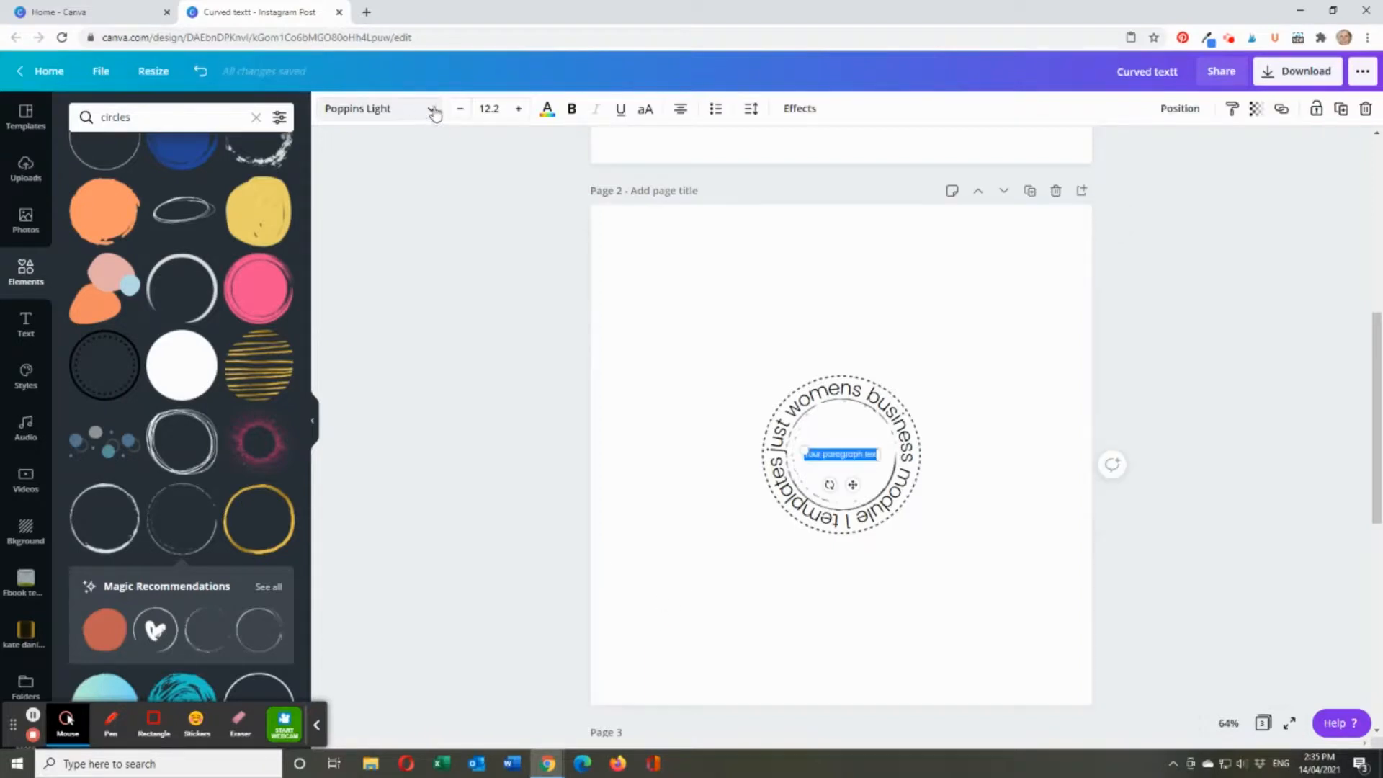
{"action": "left_click", "coordinate": [502, 106]}
{"action": "key", "text": "Return"}
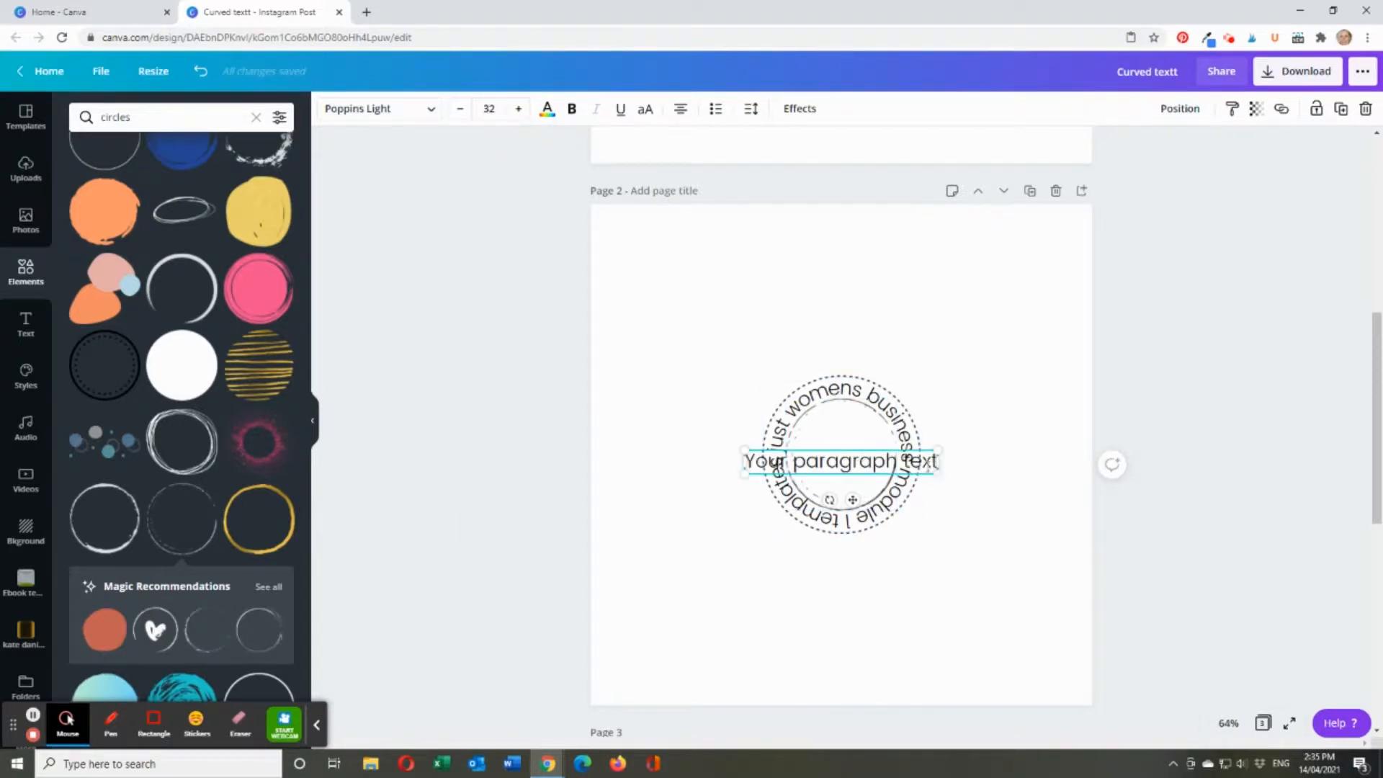
Replace the placeholder wording in the new text box with the number 1
{"action": "double_click", "coordinate": [866, 459]}
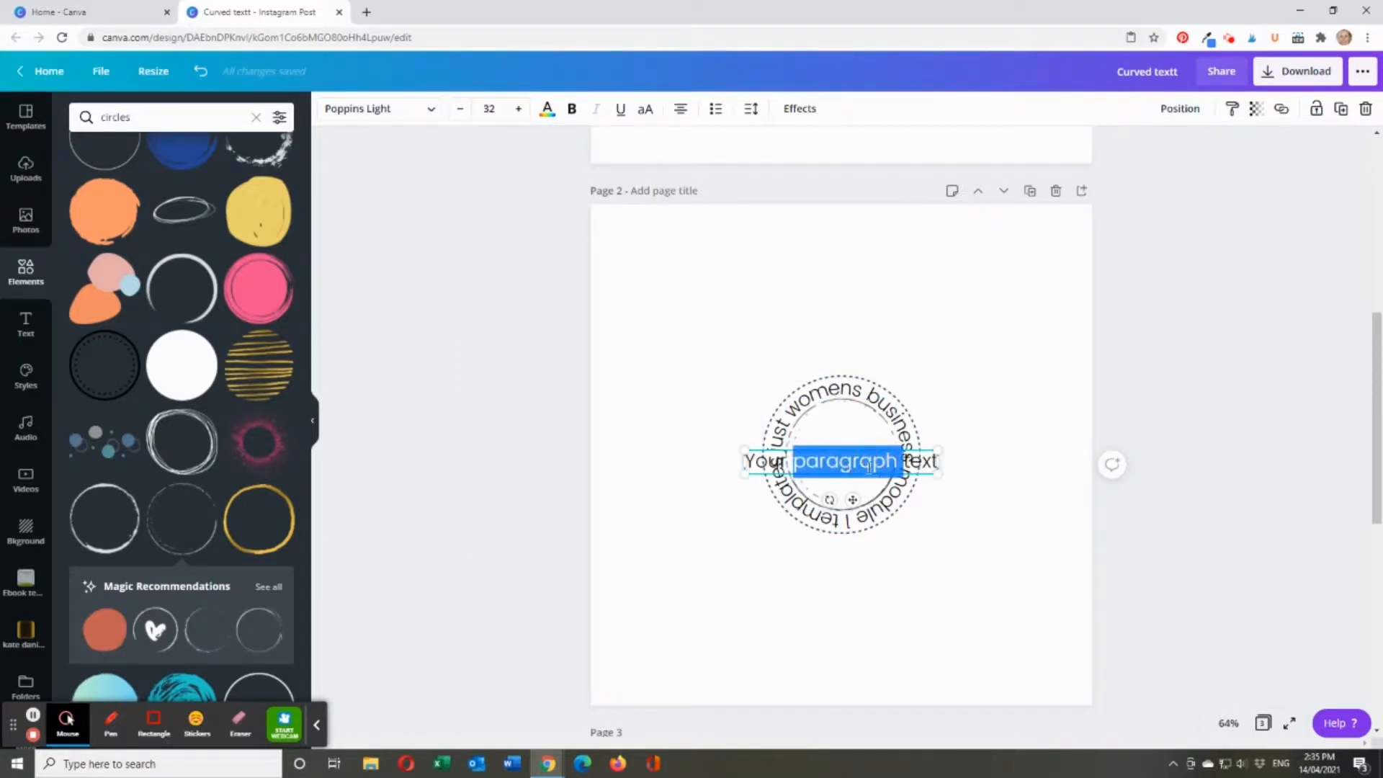
{"action": "key", "text": "BackSpace"}
{"action": "key", "text": "BackSpace"}
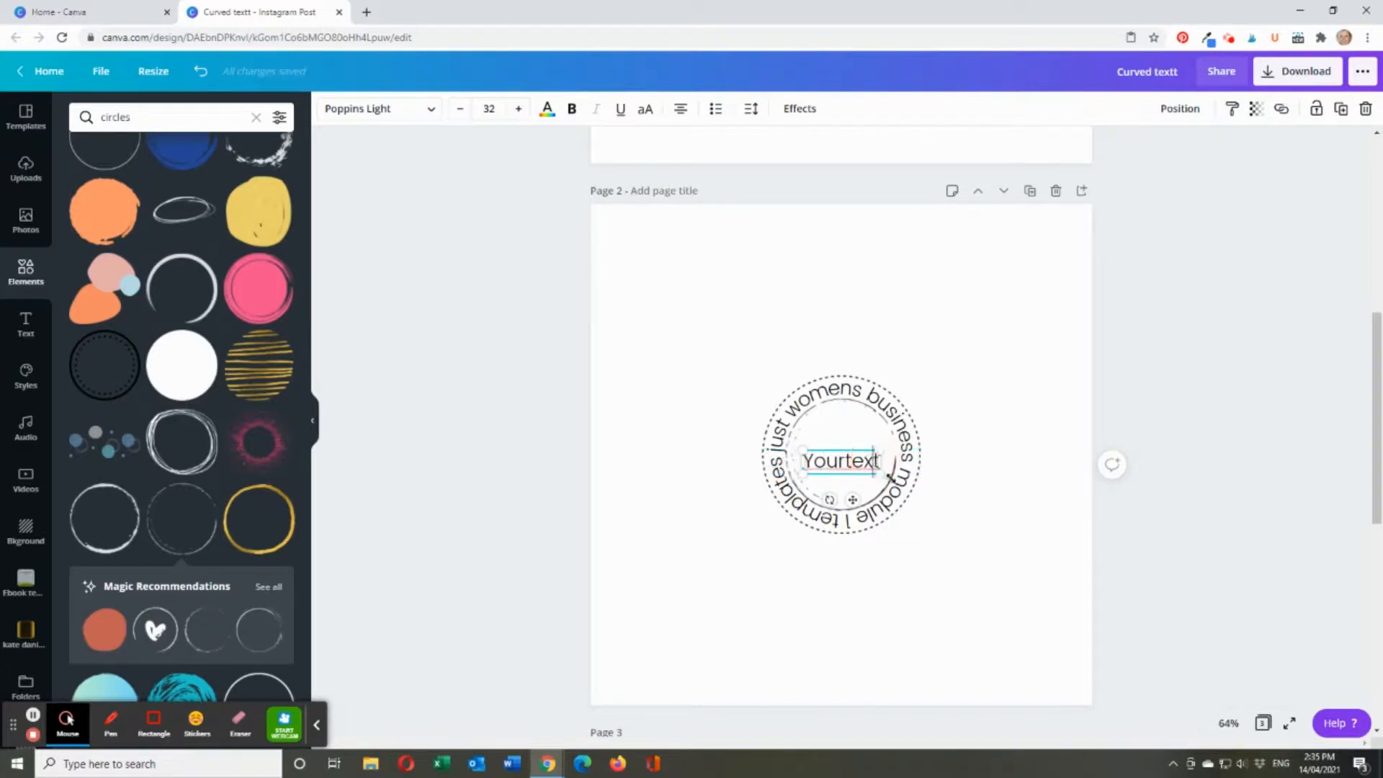
{"action": "key", "text": "BackSpace"}
{"action": "key", "text": "BackSpace"}
{"action": "key", "text": "BackSpace"}
{"action": "key", "text": "BackSpace"}
{"action": "key", "text": "BackSpace"}
{"action": "key", "text": "BackSpace"}
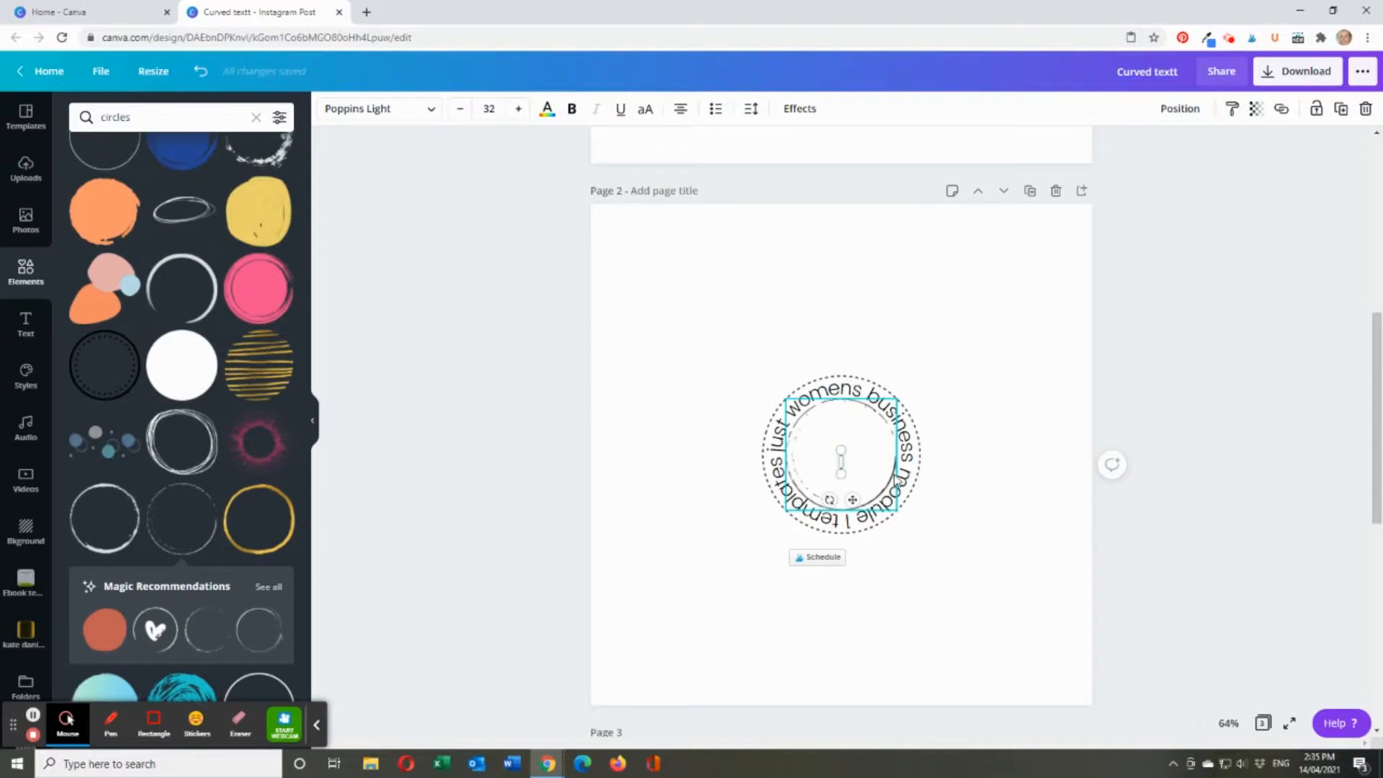
{"action": "key", "text": "Return"}
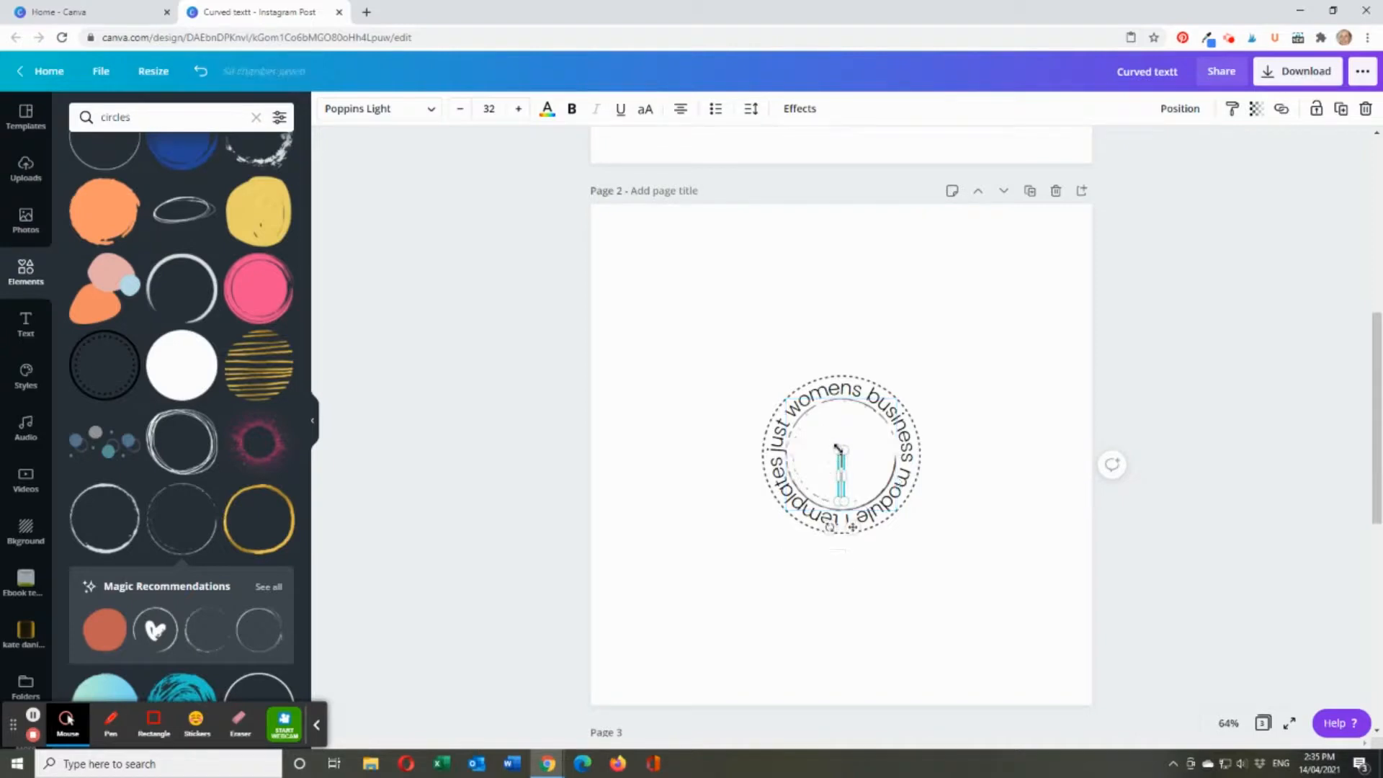
Remove the empty line below the number 1 and enlarge the number to about size 104
{"action": "left_click_drag", "start_coordinate": [838, 448], "coordinate": [817, 414]}
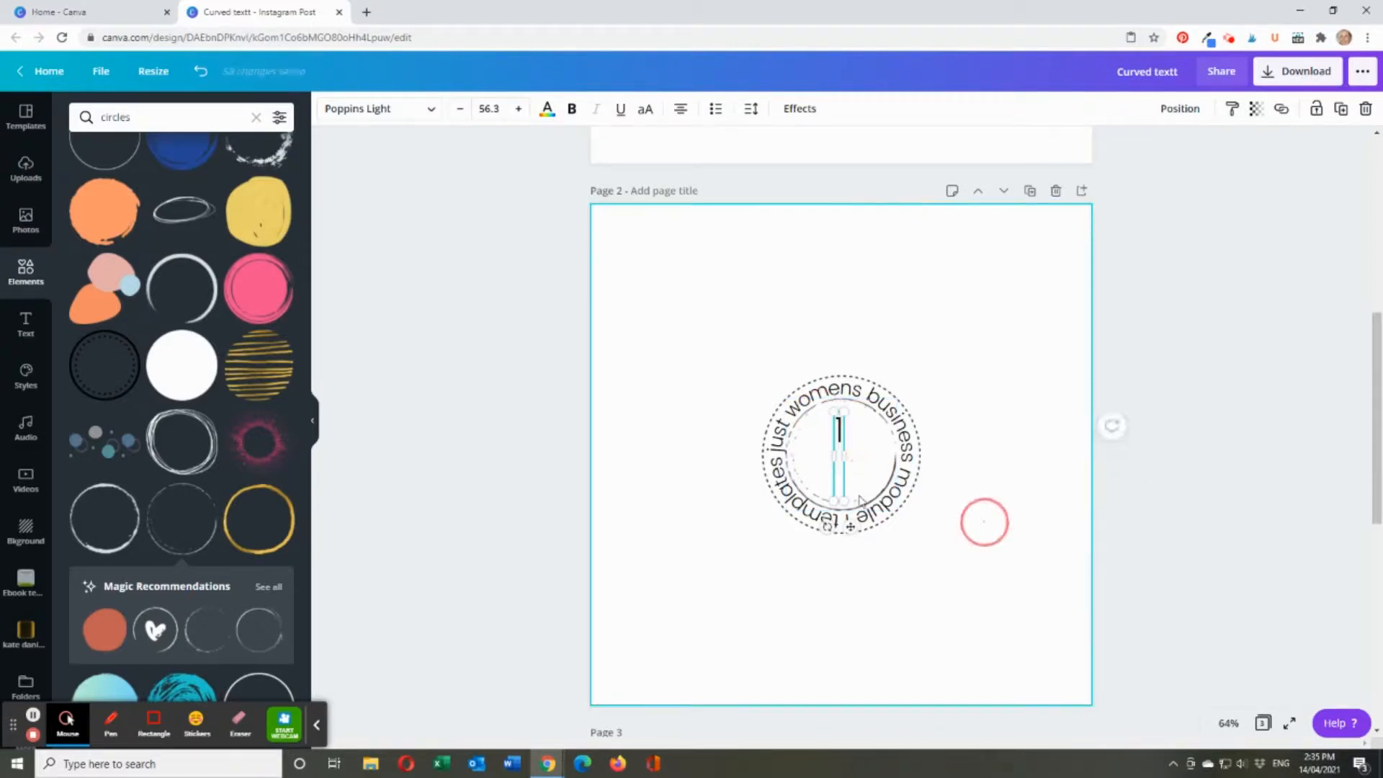
{"action": "left_click", "coordinate": [843, 471]}
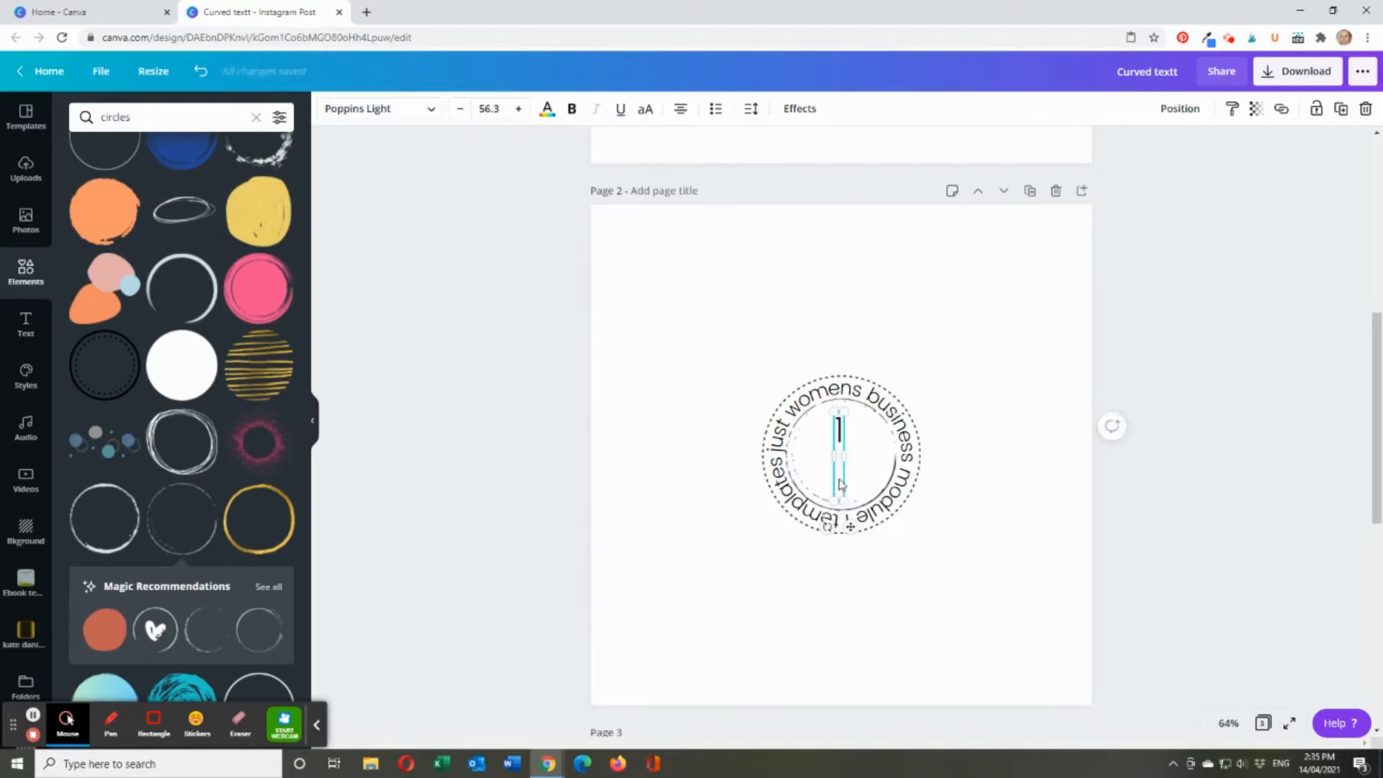
{"action": "key", "text": "BackSpace"}
{"action": "left_click_drag", "start_coordinate": [844, 450], "coordinate": [872, 484]}
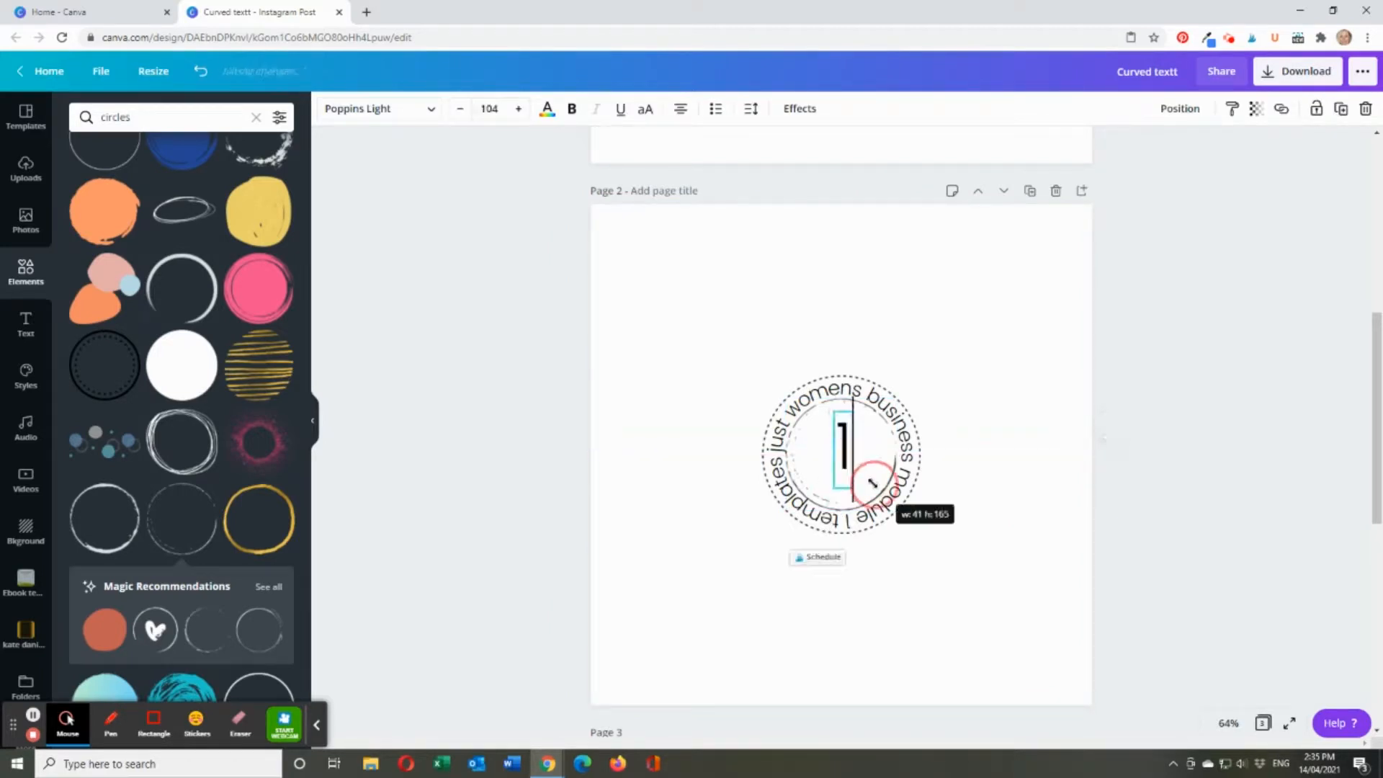
{"action": "left_click", "coordinate": [1050, 526]}
Align the number 1 to the center and middle of the page, inside the inner circle
{"action": "left_click", "coordinate": [847, 461]}
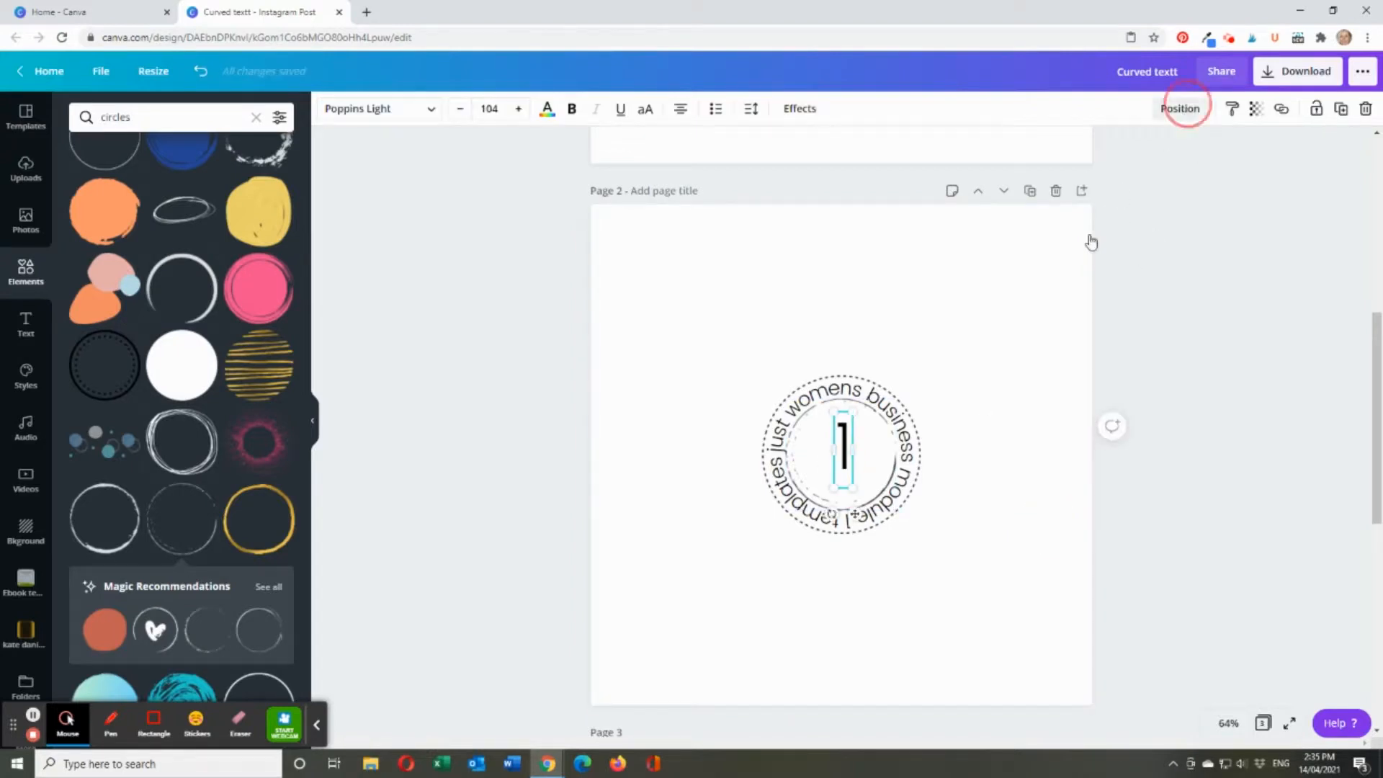
{"action": "left_click", "coordinate": [1181, 108]}
{"action": "left_click", "coordinate": [1098, 270]}
{"action": "left_click", "coordinate": [972, 270]}
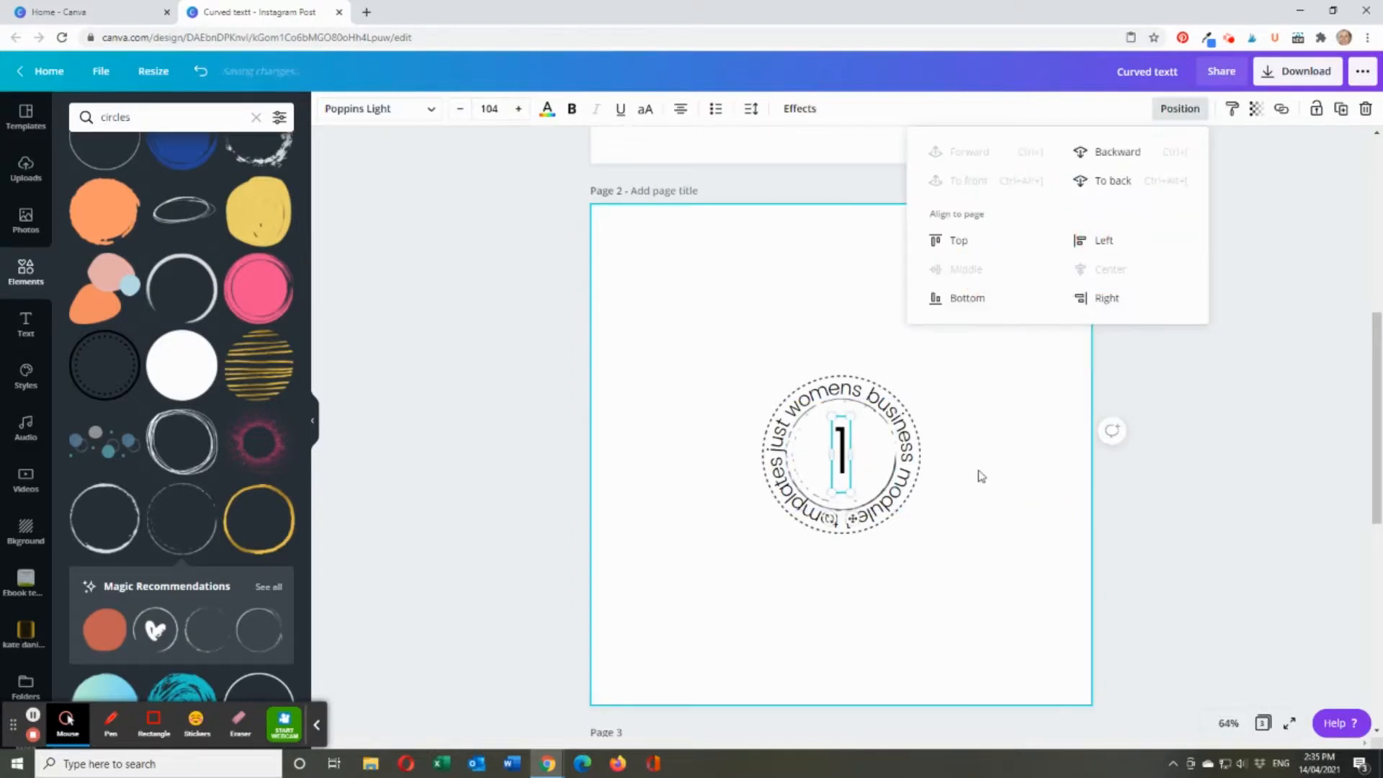
{"action": "left_click", "coordinate": [981, 475]}
Enlarge the number 1 to about size 129 and align it to the page's center and middle again
{"action": "left_click", "coordinate": [839, 439]}
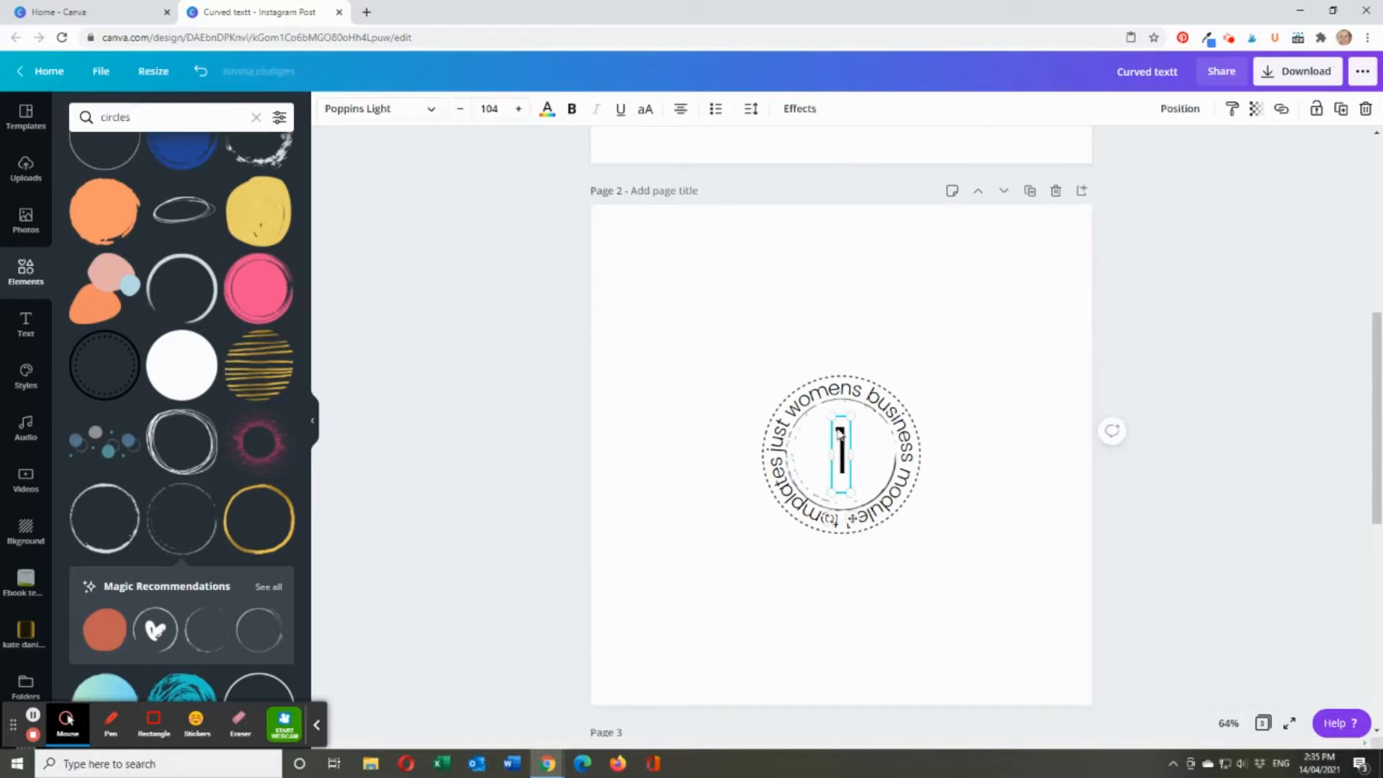
{"action": "left_click_drag", "start_coordinate": [830, 416], "coordinate": [827, 401]}
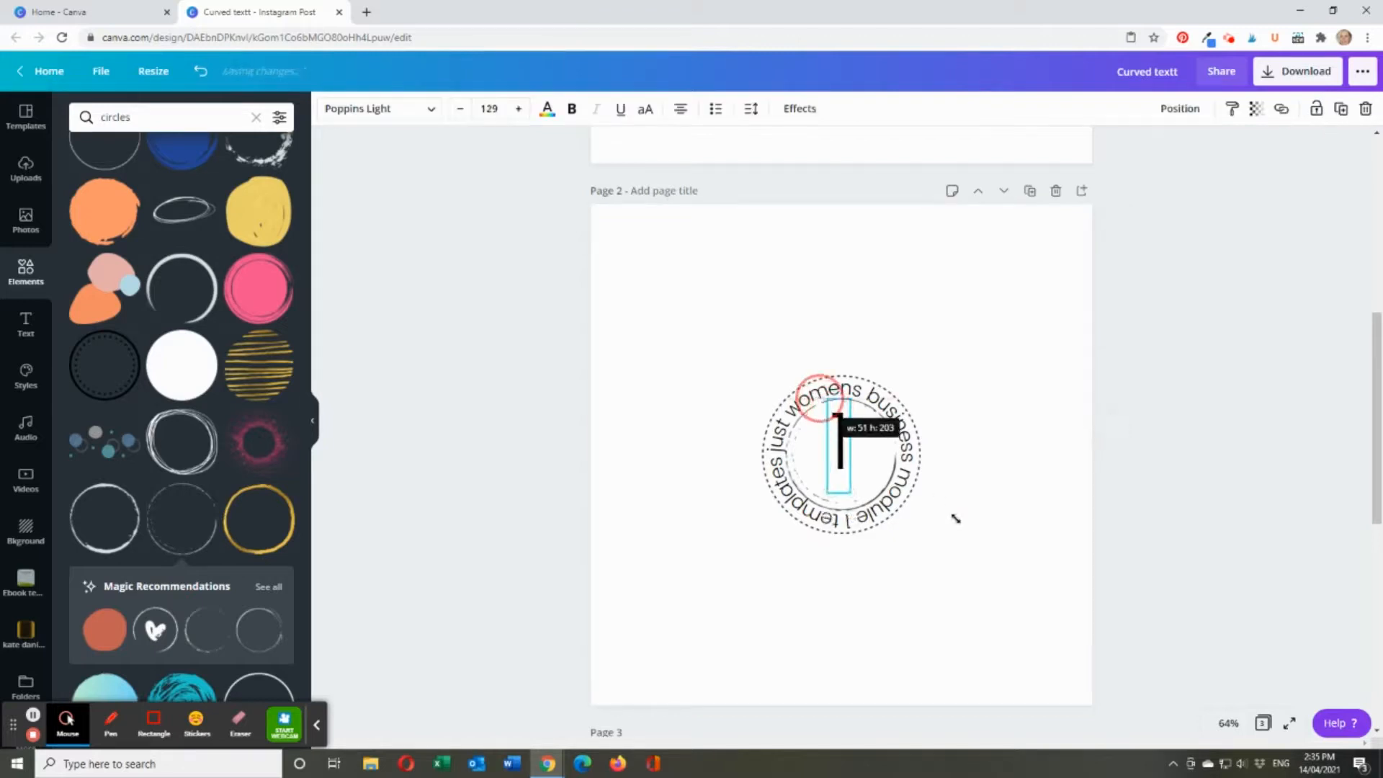
{"action": "left_click", "coordinate": [1180, 108]}
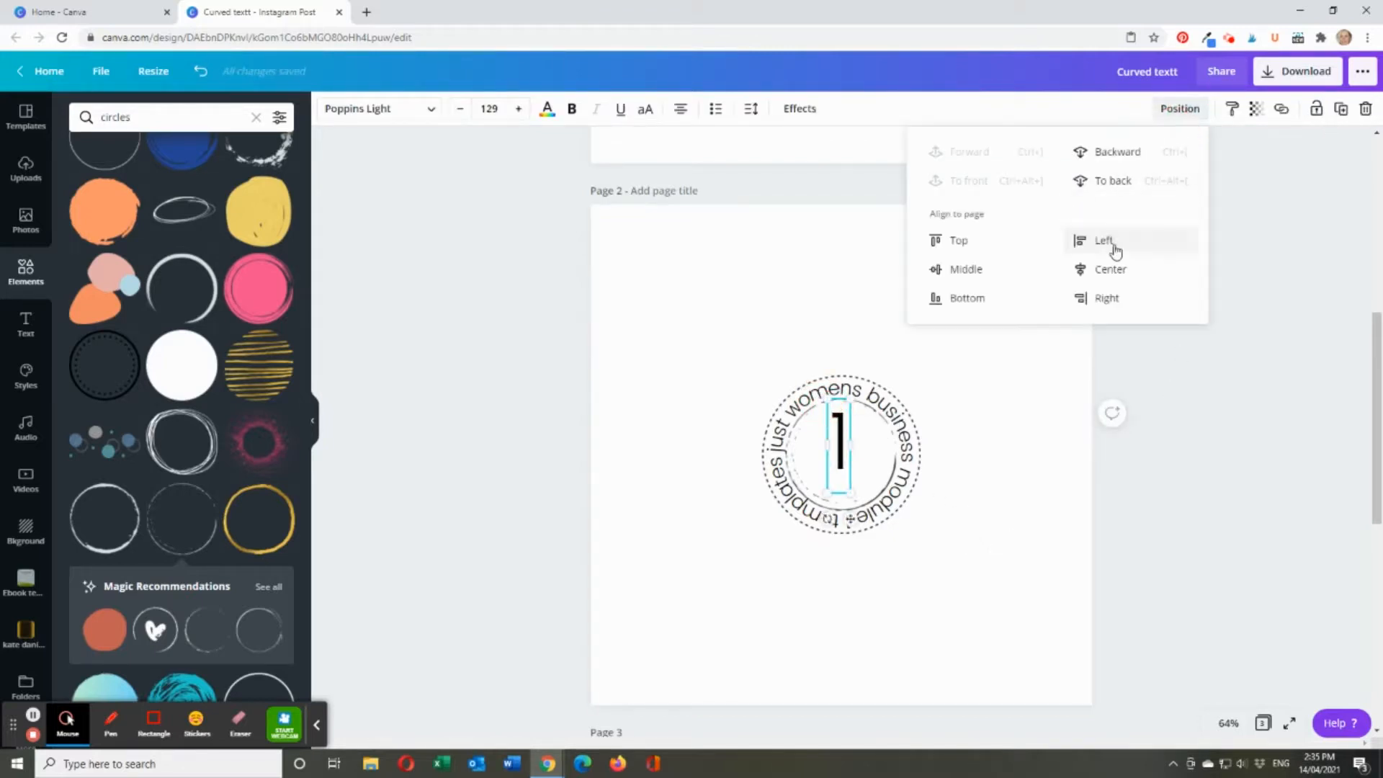
{"action": "left_click", "coordinate": [1111, 270]}
{"action": "left_click", "coordinate": [968, 270]}
{"action": "left_click", "coordinate": [997, 488]}
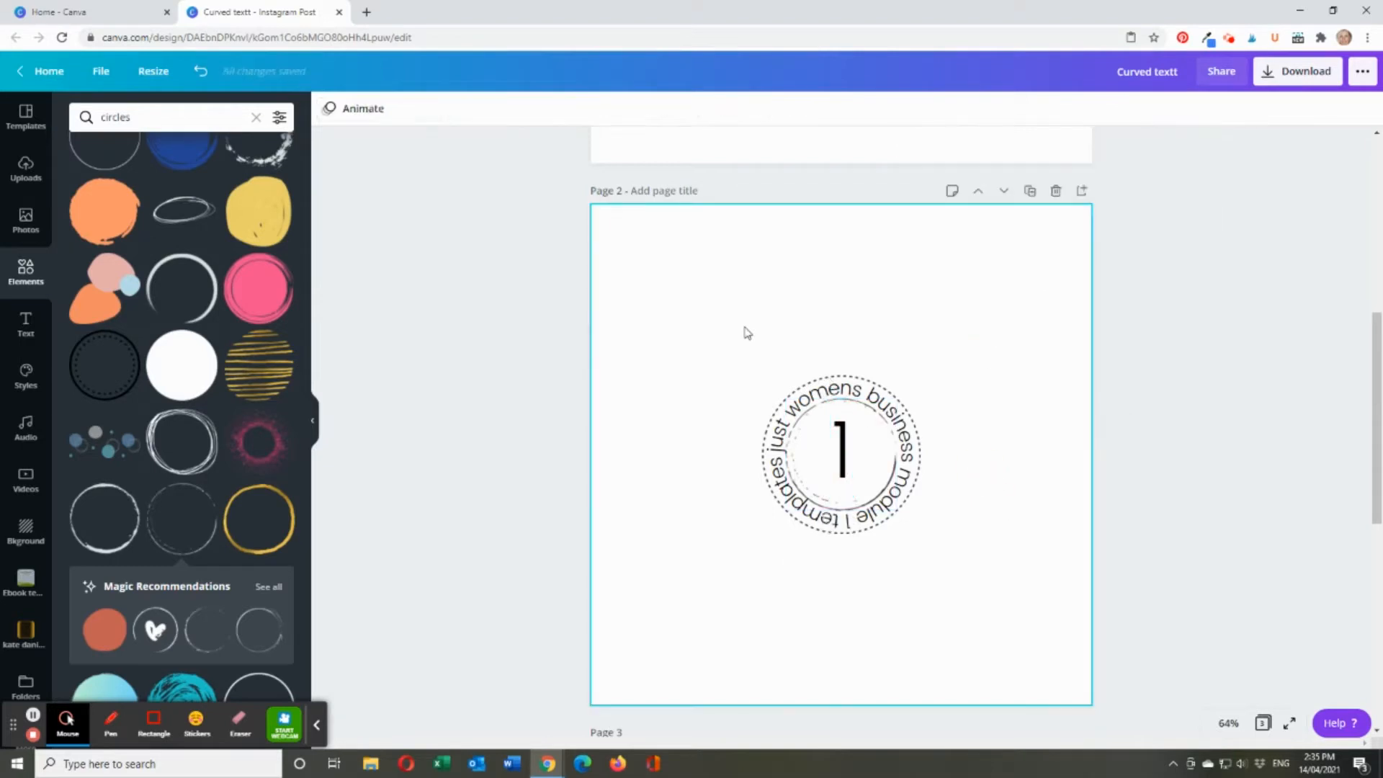
Select all the badge elements together and shrink them to about half their size
{"action": "left_click_drag", "start_coordinate": [744, 328], "coordinate": [913, 546]}
{"action": "left_click_drag", "start_coordinate": [951, 589], "coordinate": [951, 583]}
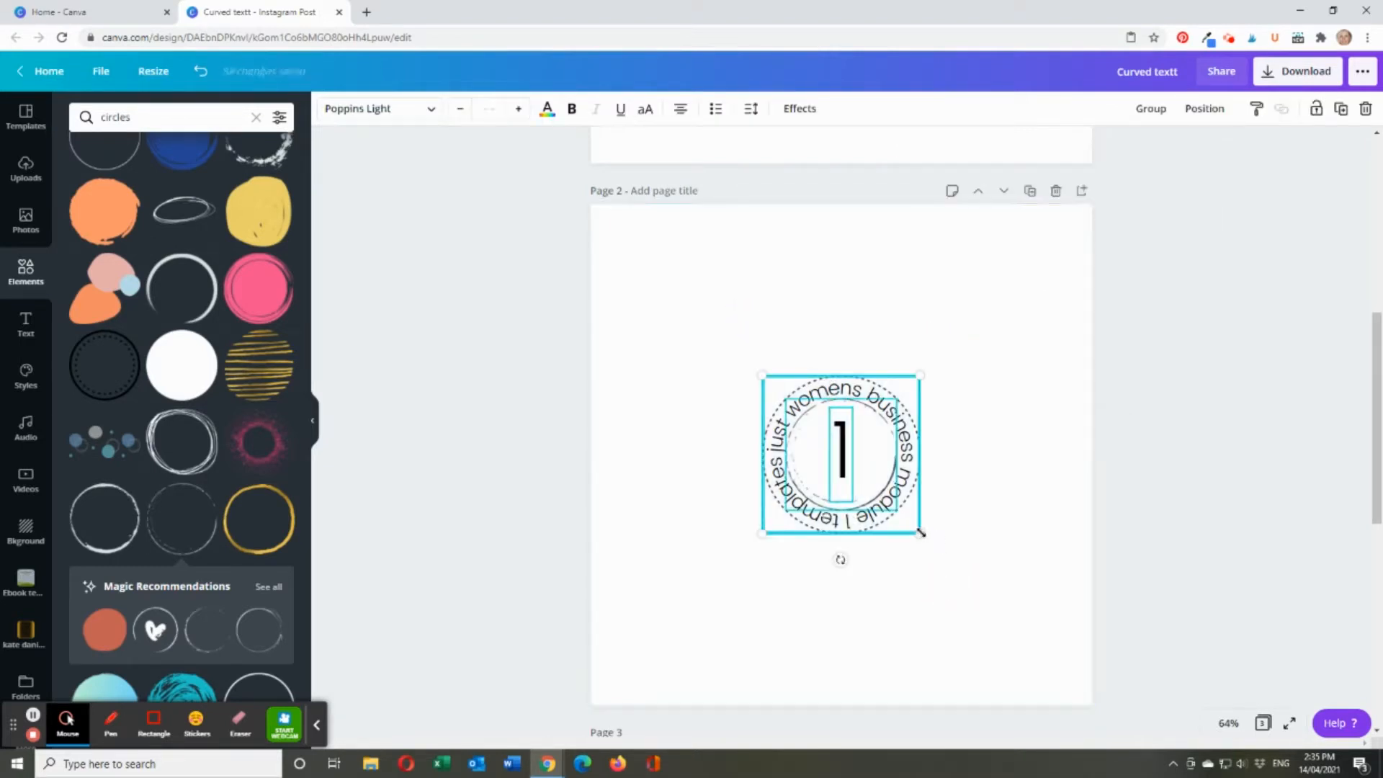
{"action": "left_click_drag", "start_coordinate": [920, 528], "coordinate": [850, 463]}
{"action": "left_click", "coordinate": [887, 561]}
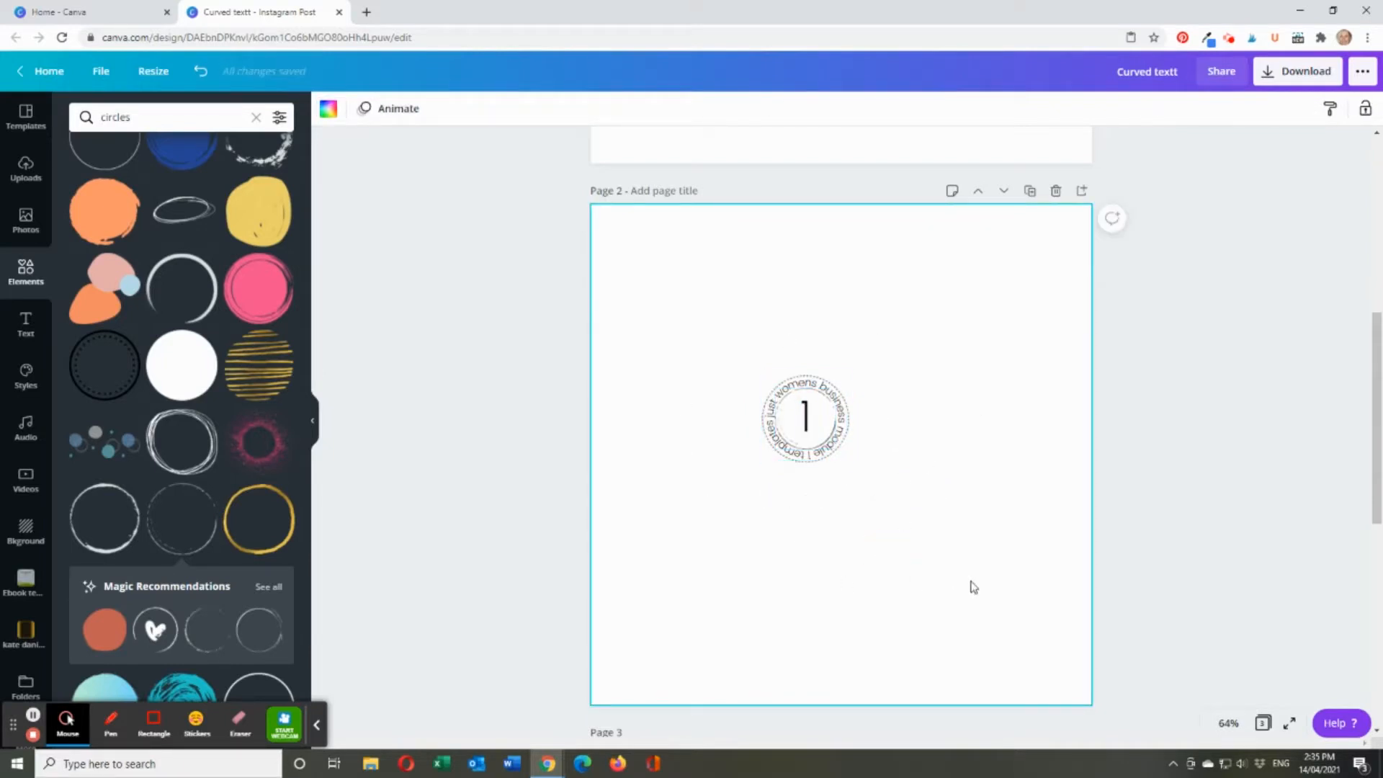
Examine the finished badge on the page 3 workbook mockup at 100% and 200% zoom, then return to 50%
{"action": "scroll", "coordinate": [972, 581], "scroll_direction": "down", "scroll_amount": 5}
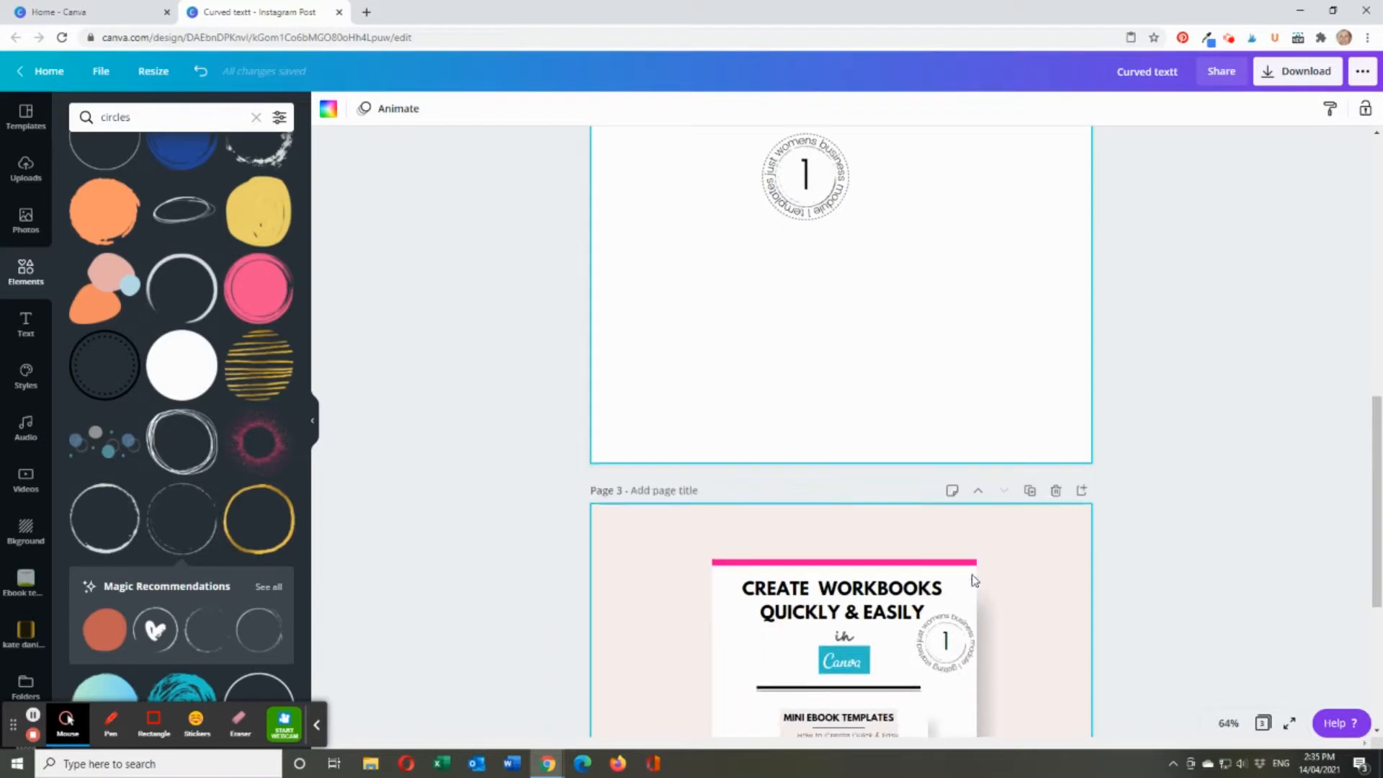
{"action": "left_click", "coordinate": [1229, 724]}
{"action": "left_click", "coordinate": [1220, 497]}
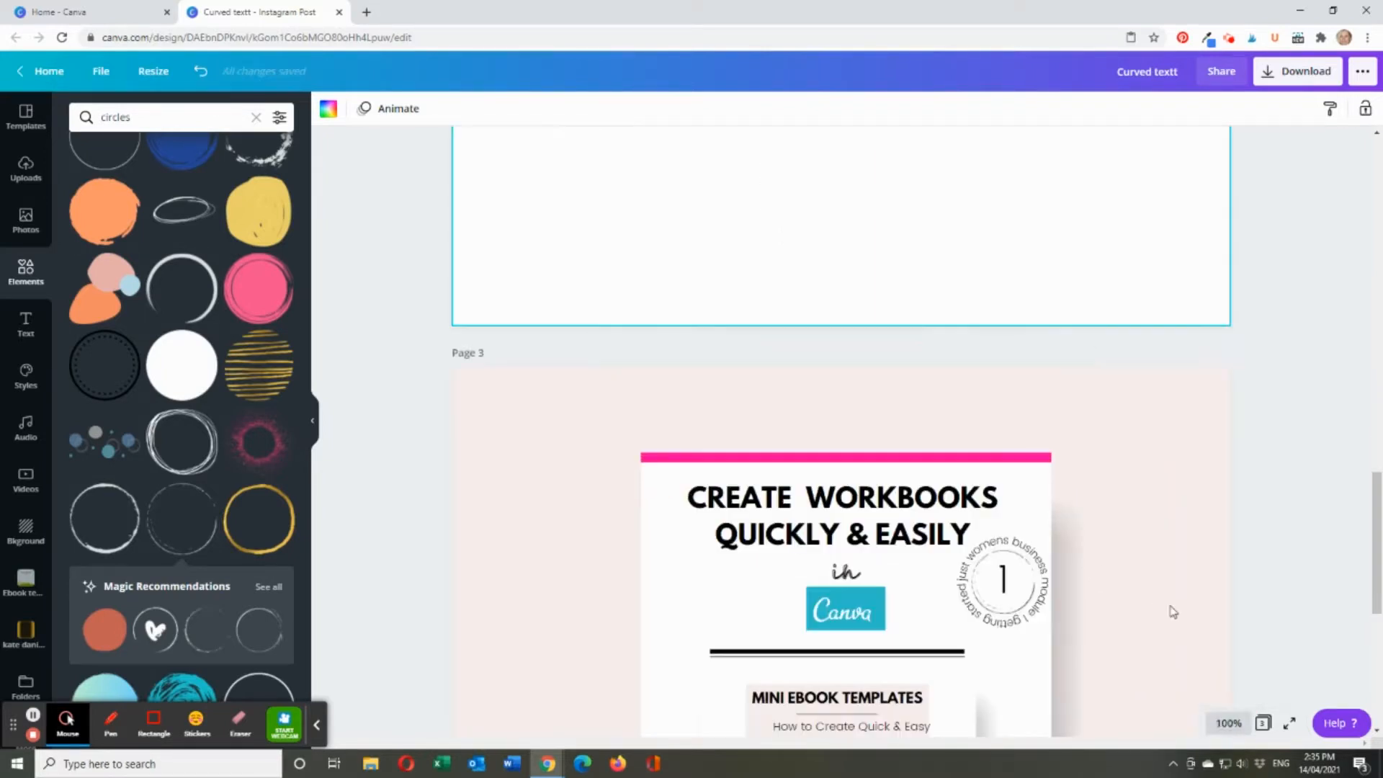
{"action": "scroll", "coordinate": [1217, 577], "scroll_direction": "down", "scroll_amount": 4}
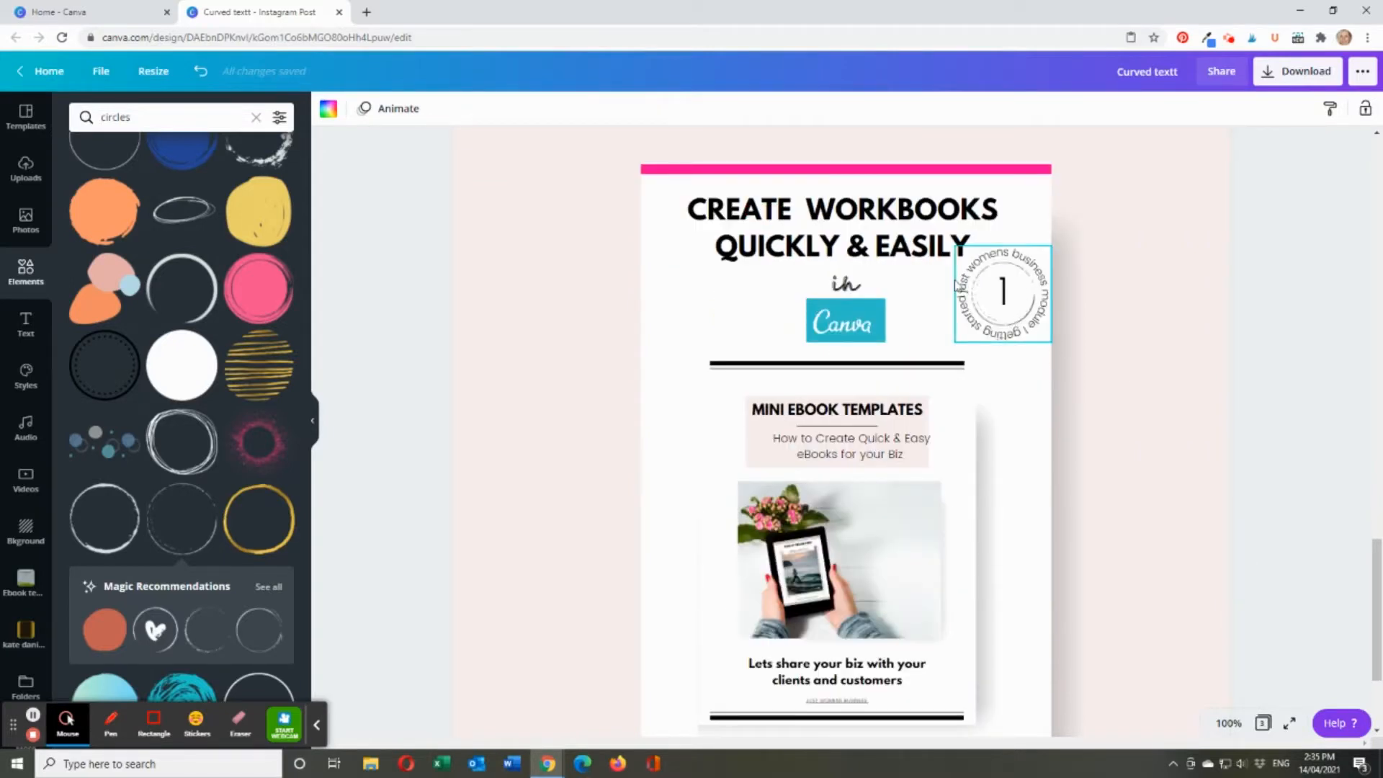
{"action": "left_click", "coordinate": [1228, 723]}
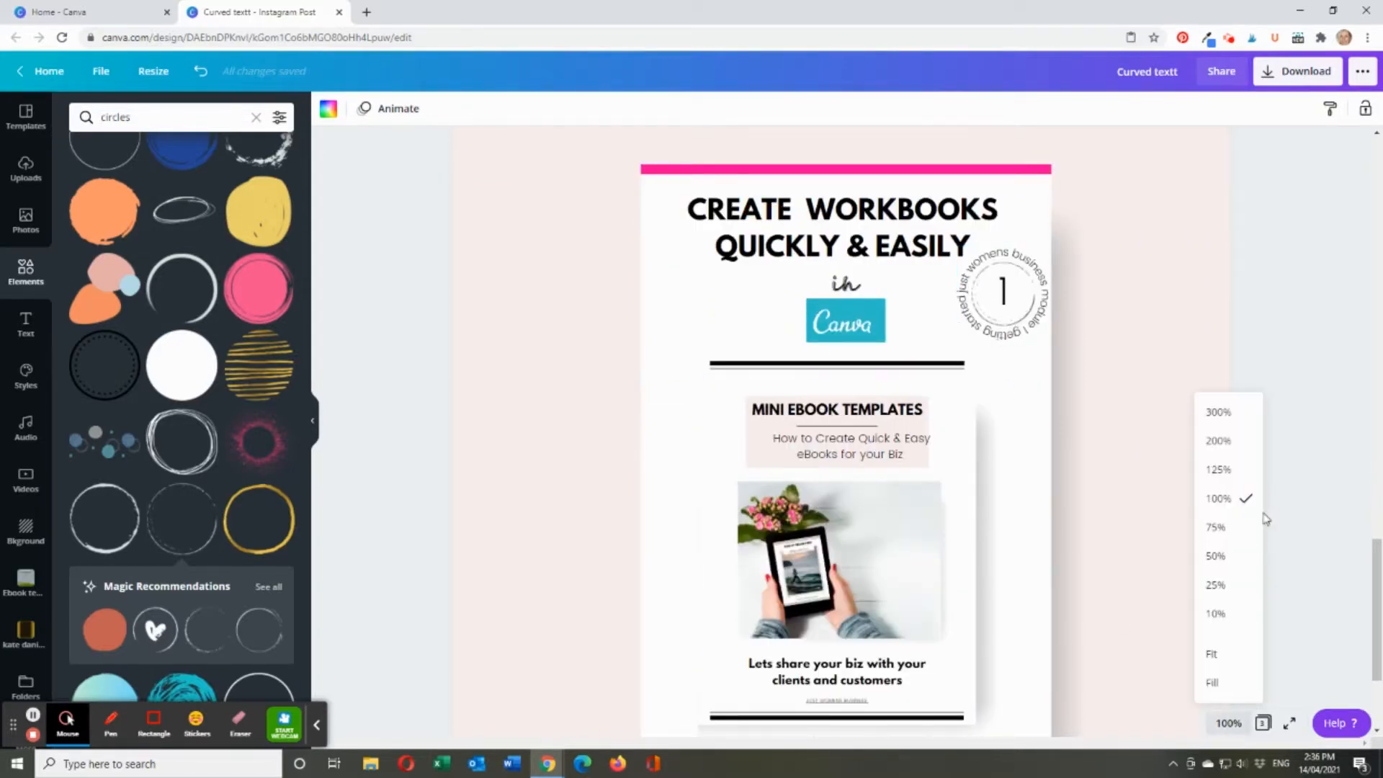
{"action": "left_click", "coordinate": [1243, 440]}
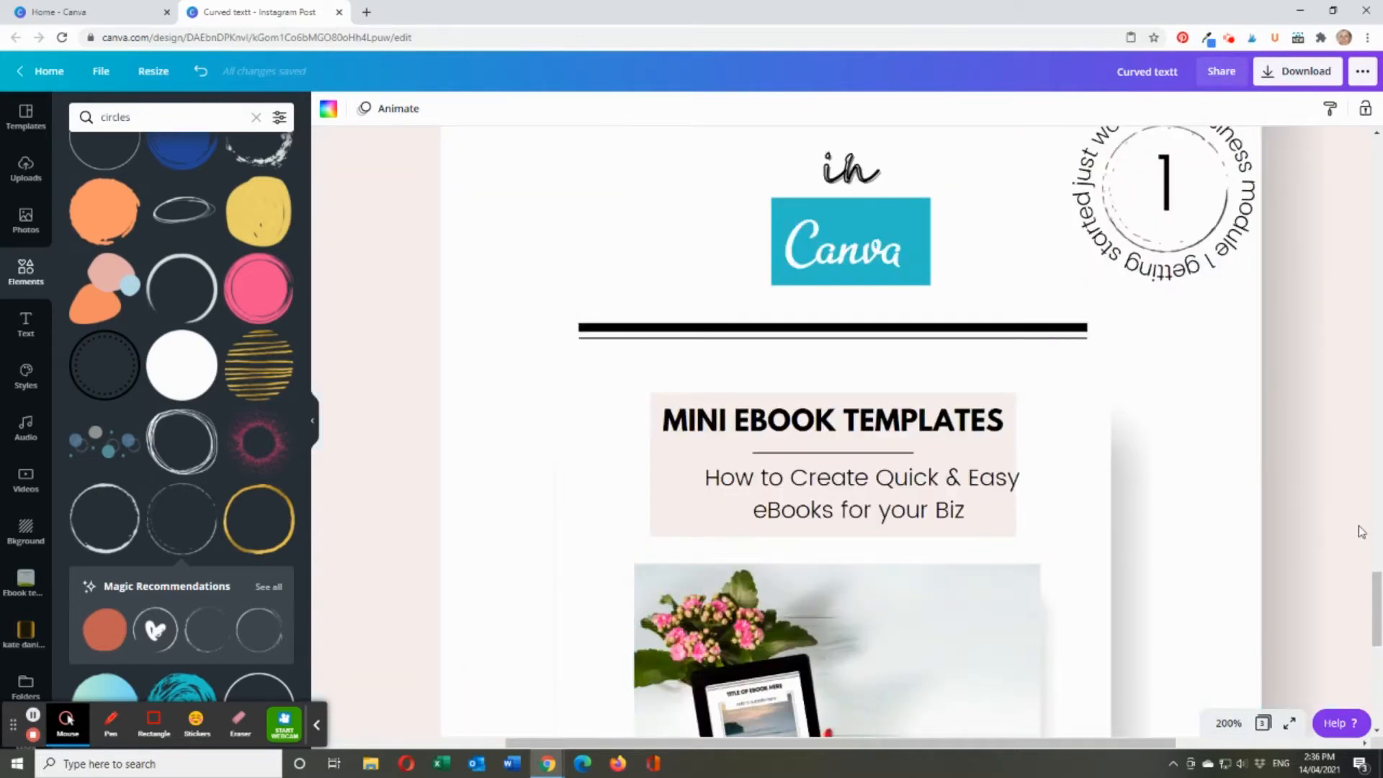
{"action": "scroll", "coordinate": [1283, 650], "scroll_direction": "up", "scroll_amount": 5}
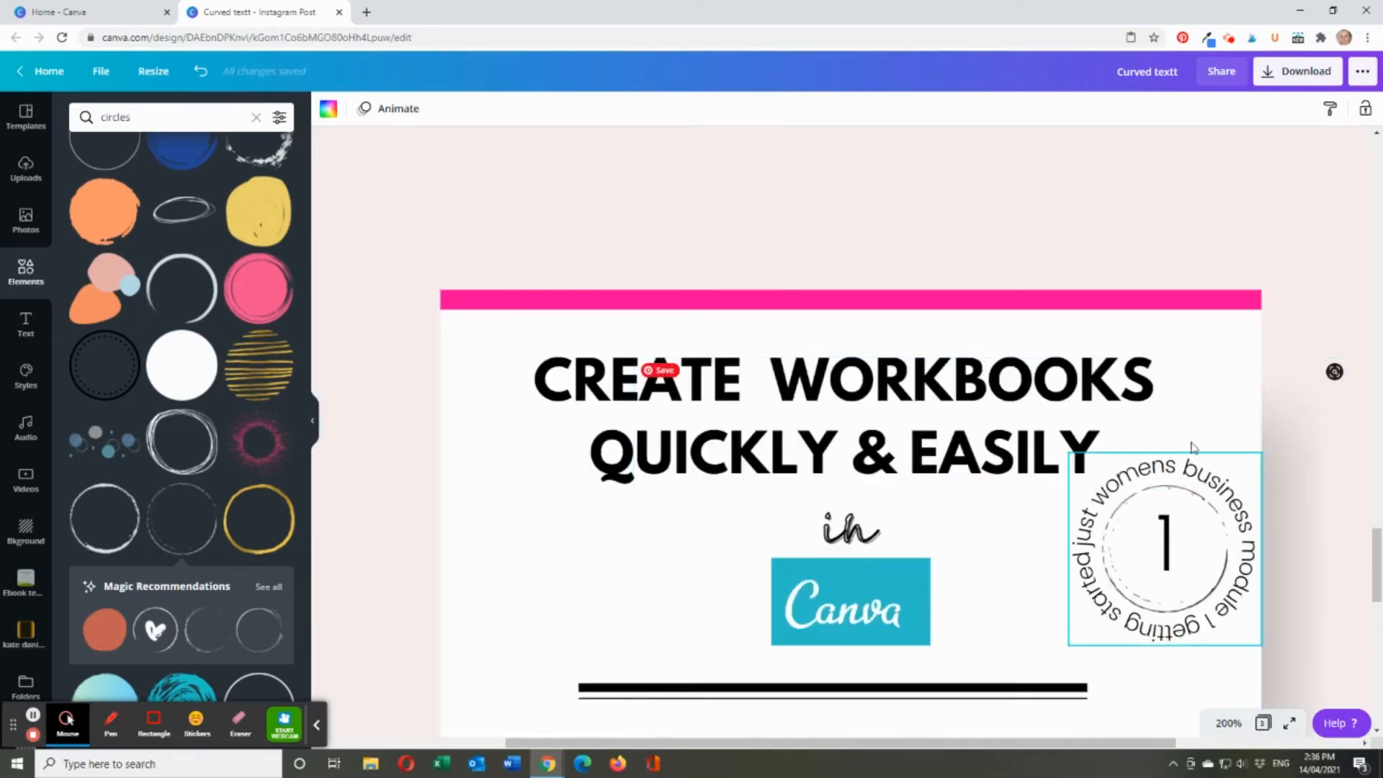
{"action": "left_click", "coordinate": [1229, 723]}
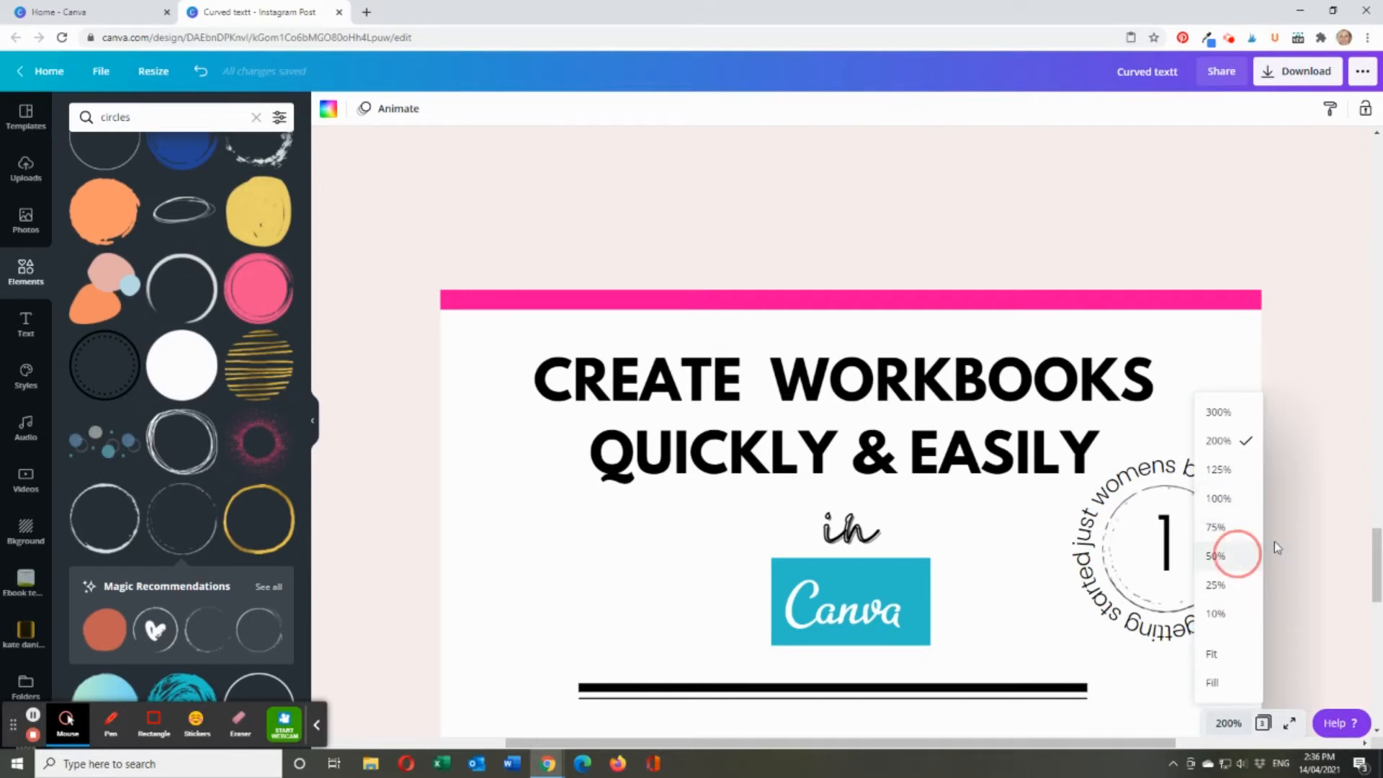
{"action": "left_click", "coordinate": [1225, 555]}
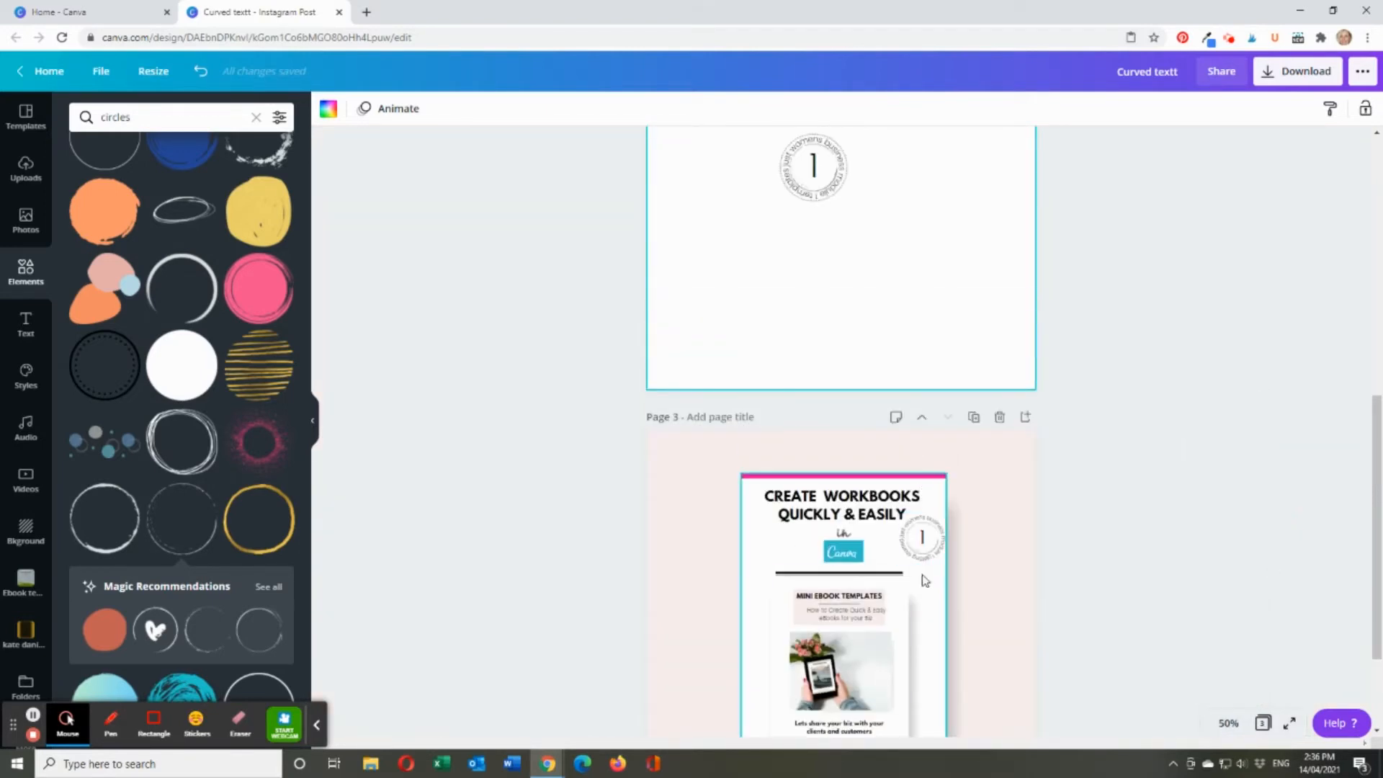
Select the whole badge on page 2, enlarge it to over half the page width and reposition it near the page's middle
{"action": "scroll", "coordinate": [1177, 540], "scroll_direction": "up", "scroll_amount": 3}
{"action": "left_click_drag", "start_coordinate": [749, 325], "coordinate": [998, 568]}
{"action": "left_click_drag", "start_coordinate": [830, 438], "coordinate": [812, 414]}
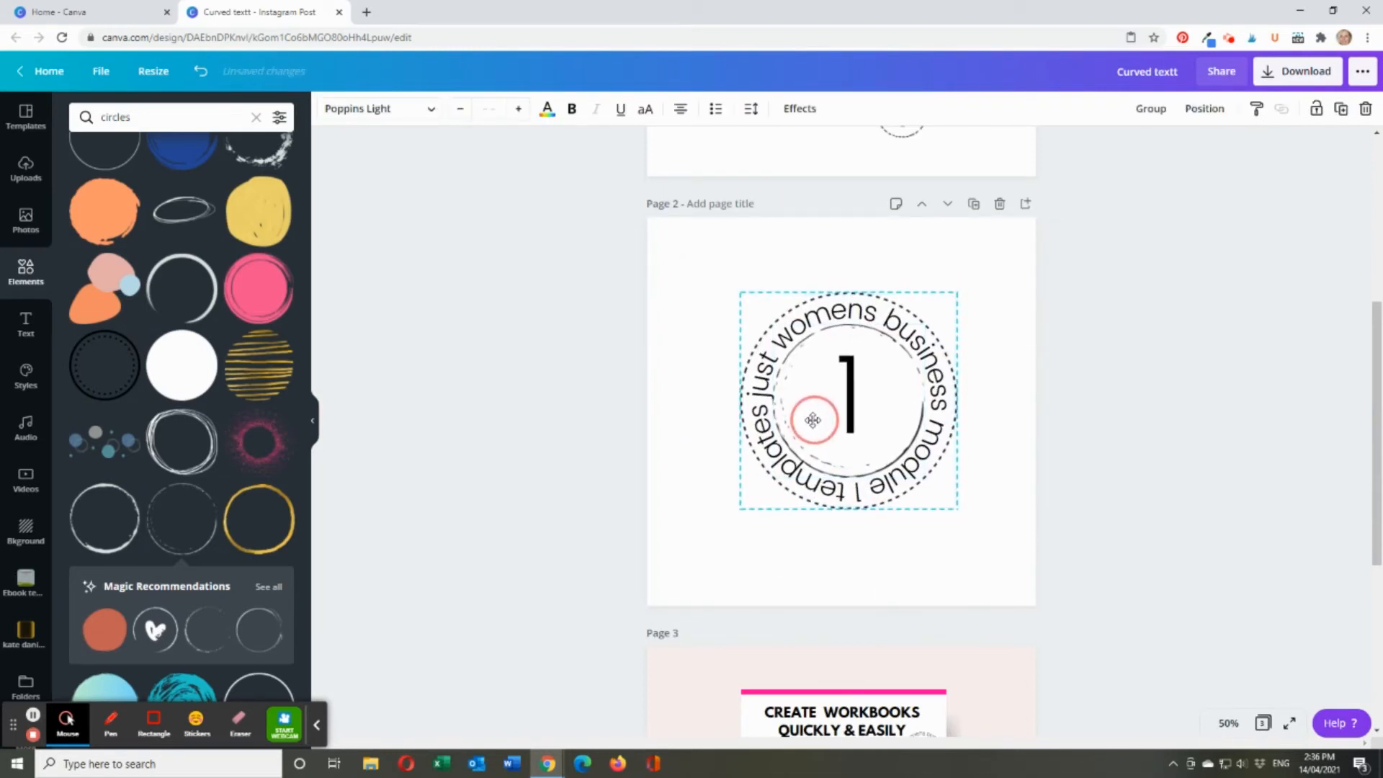
{"action": "left_click", "coordinate": [1166, 530]}
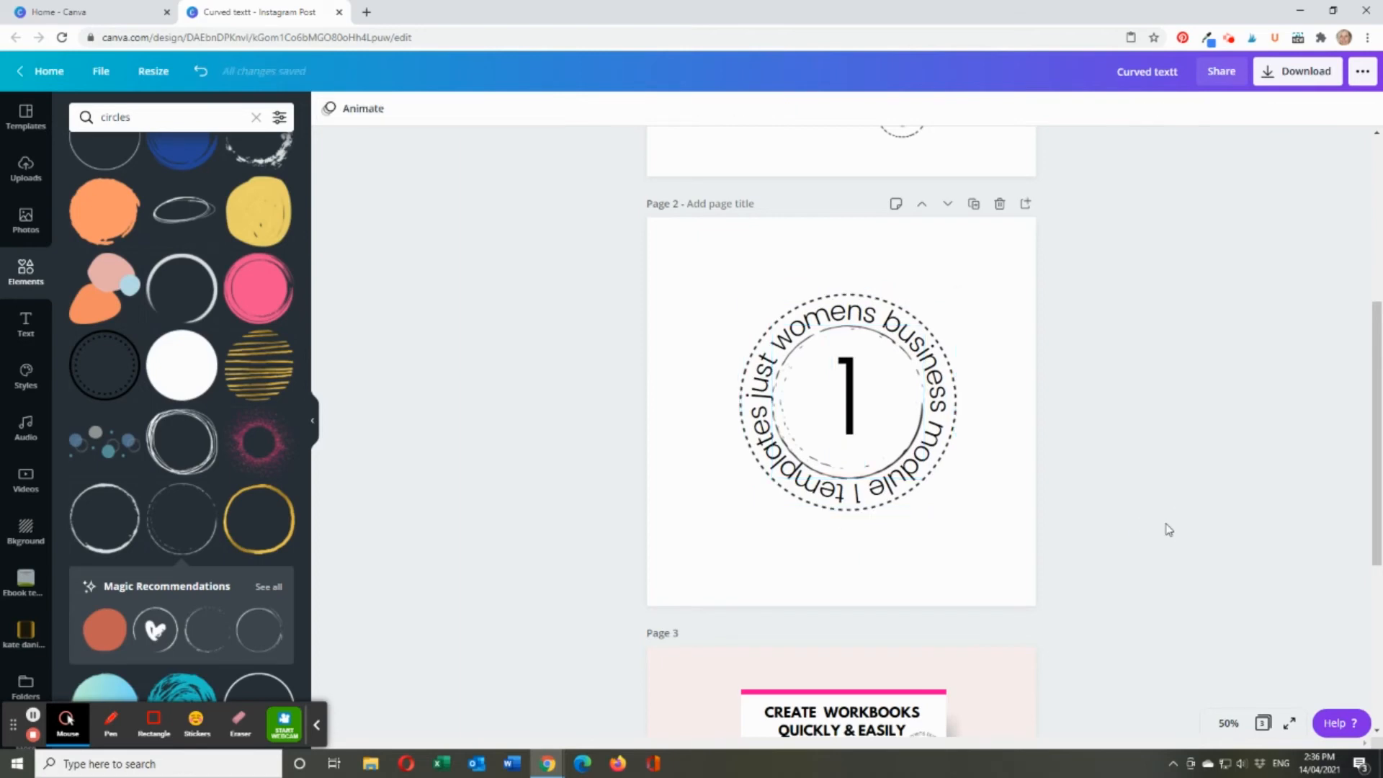